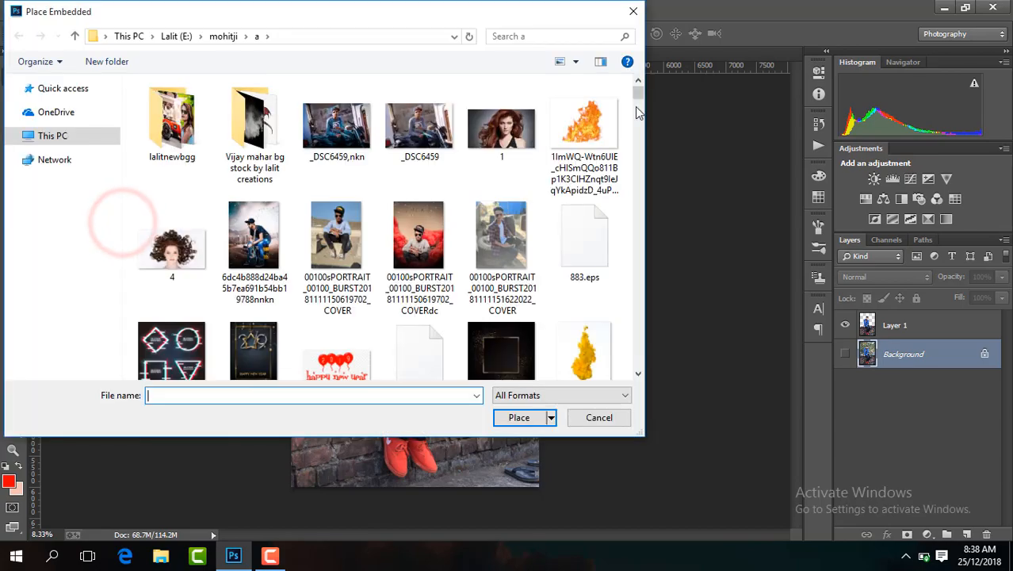
Step: Place the image apartment-buildings-architecture-bird-s-eye-view-1707826 behind the cut-out man and move it up to the canvas's upper edge
{"action": "left_click_drag", "start_coordinate": [638, 87], "coordinate": [640, 129]}
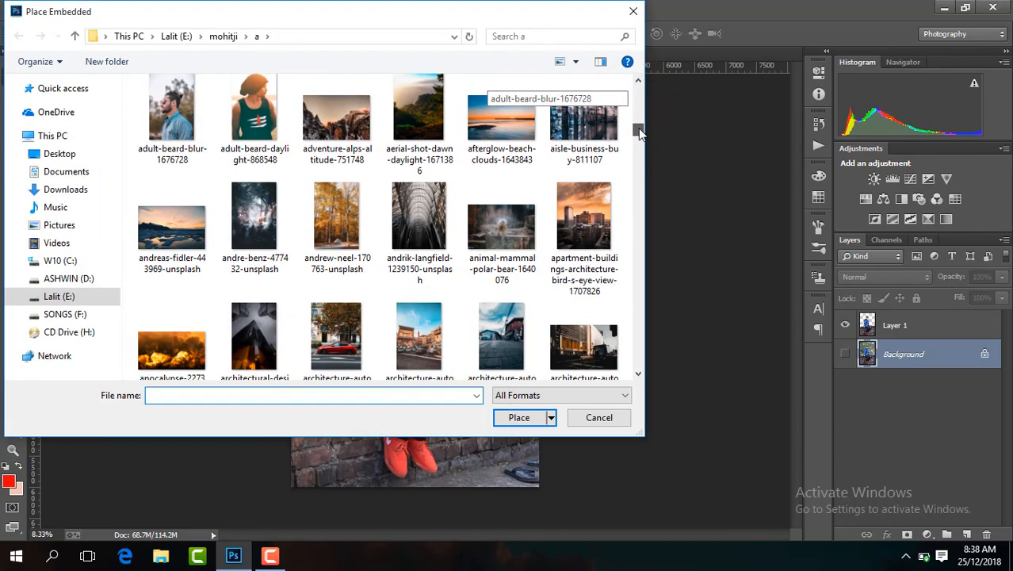
{"action": "double_click", "coordinate": [584, 220]}
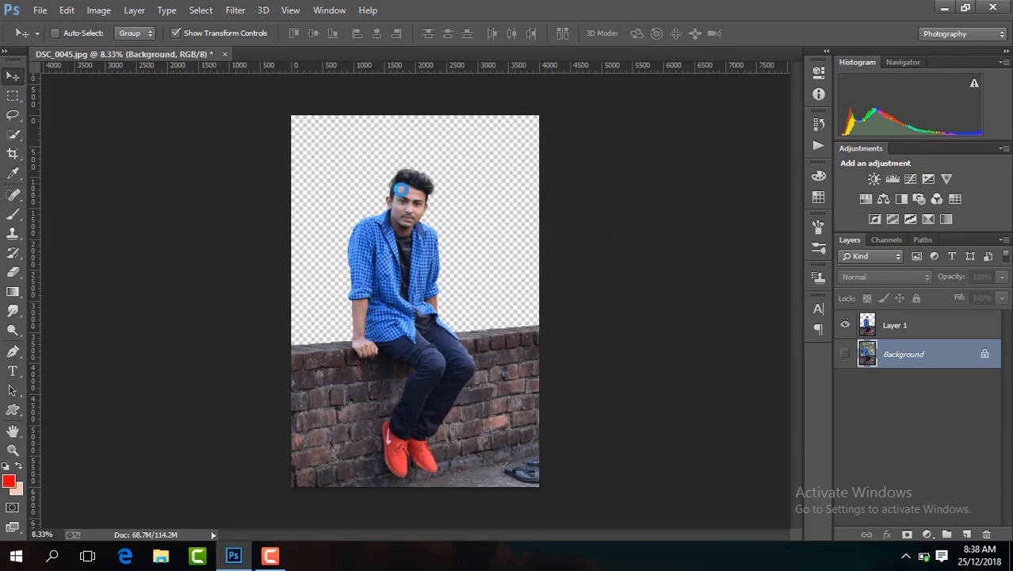
{"action": "left_click_drag", "start_coordinate": [499, 318], "coordinate": [503, 281]}
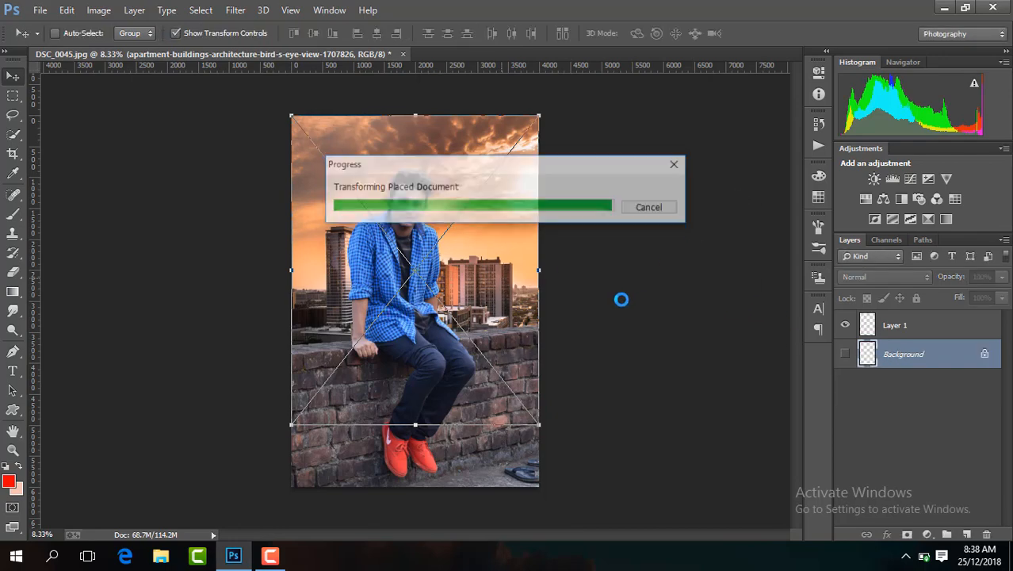
Step: Turn off the transform controls around the placed city image
{"action": "left_click", "coordinate": [231, 34]}
{"action": "key", "text": "ctrl+plus"}
{"action": "key", "text": "ctrl+plus"}
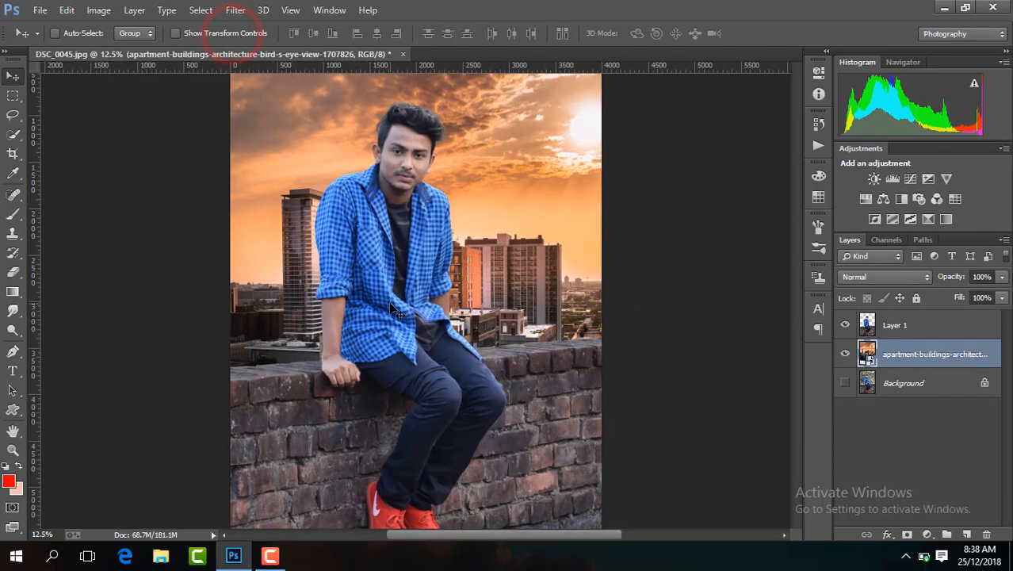
{"action": "key", "text": "ctrl+minus"}
{"action": "key", "text": "ctrl+minus"}
{"action": "key", "text": "ctrl+minus"}
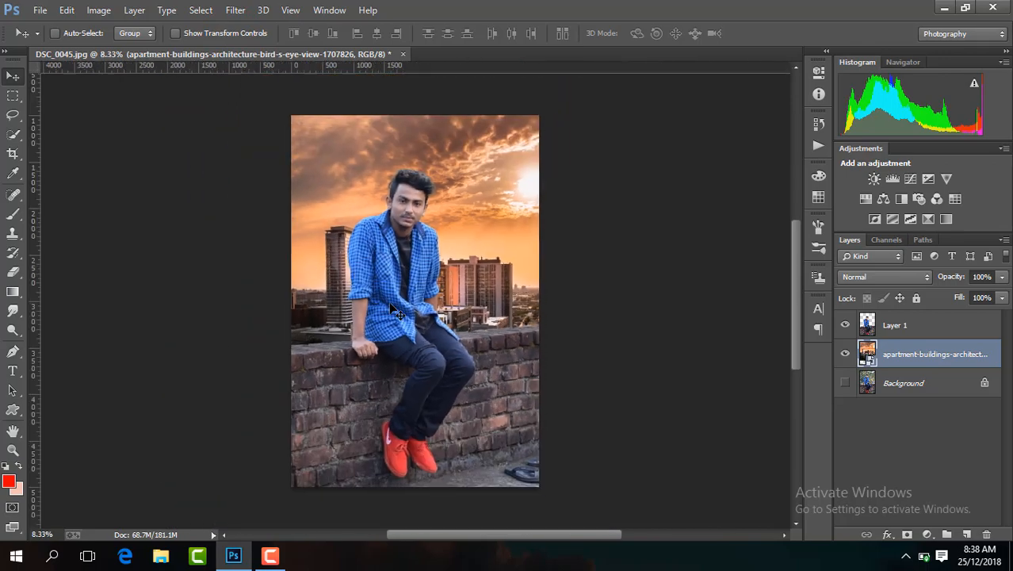
{"action": "key", "text": "ctrl+plus"}
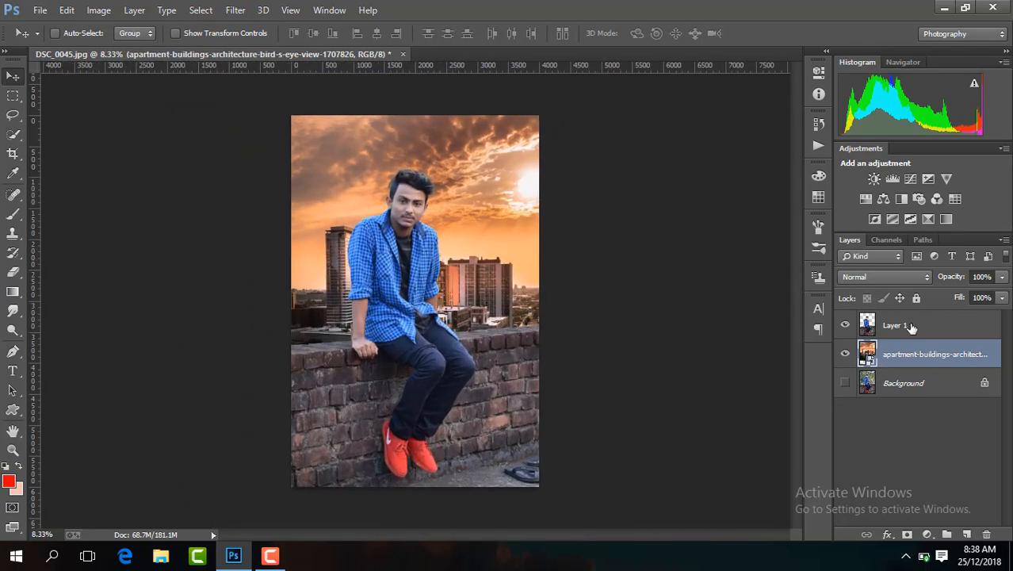
Step: Erase the fringe around the man's hair on Layer 1 using a soft 34 px eraser
{"action": "left_click", "coordinate": [910, 326]}
{"action": "key", "text": "ctrl+plus"}
{"action": "key", "text": "ctrl+plus"}
{"action": "key", "text": "ctrl+plus"}
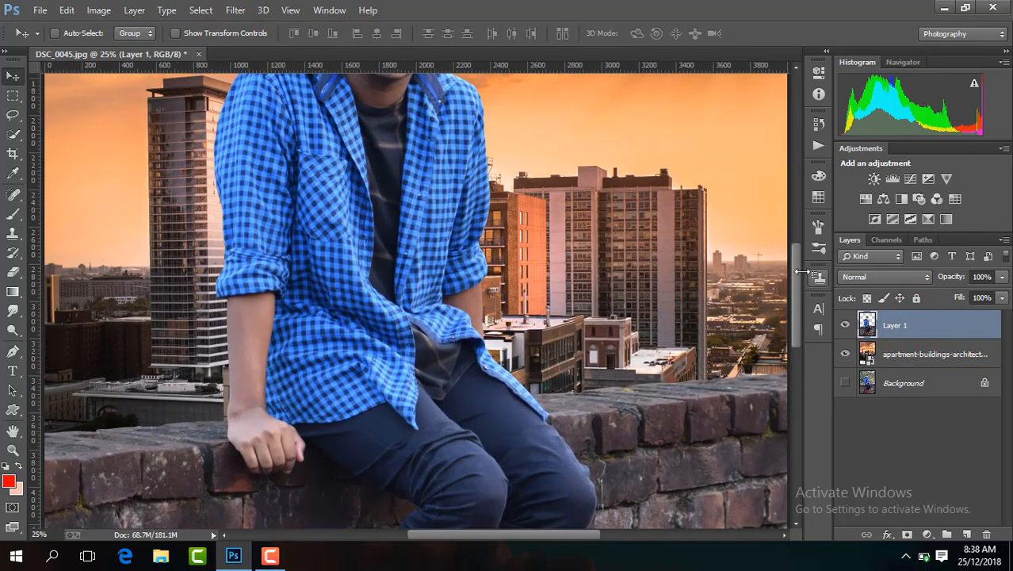
{"action": "left_click_drag", "start_coordinate": [796, 270], "coordinate": [795, 168]}
{"action": "key", "text": "ctrl+plus"}
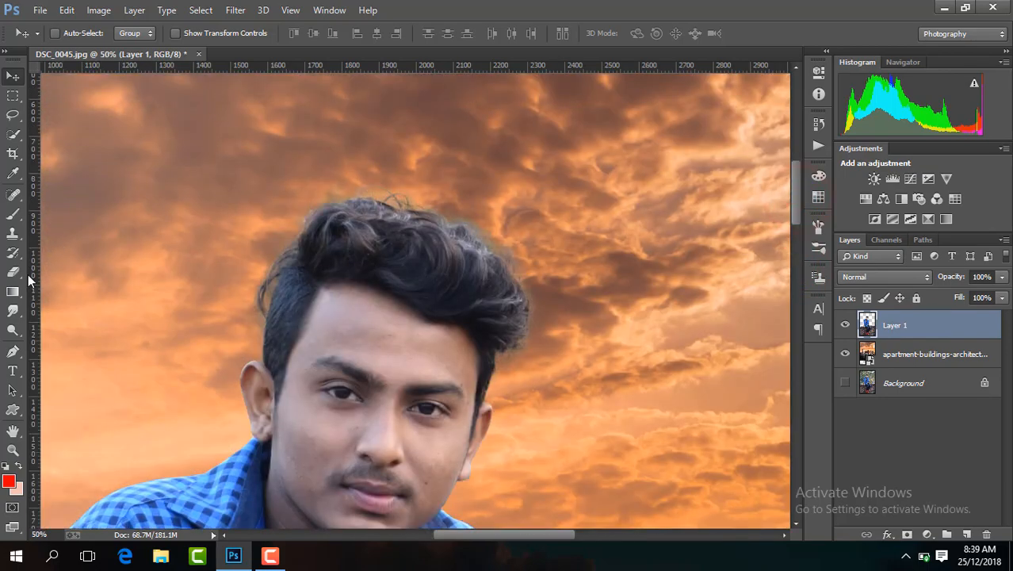
{"action": "left_click", "coordinate": [12, 271]}
{"action": "left_click", "coordinate": [70, 35]}
{"action": "left_click_drag", "start_coordinate": [103, 80], "coordinate": [96, 82]}
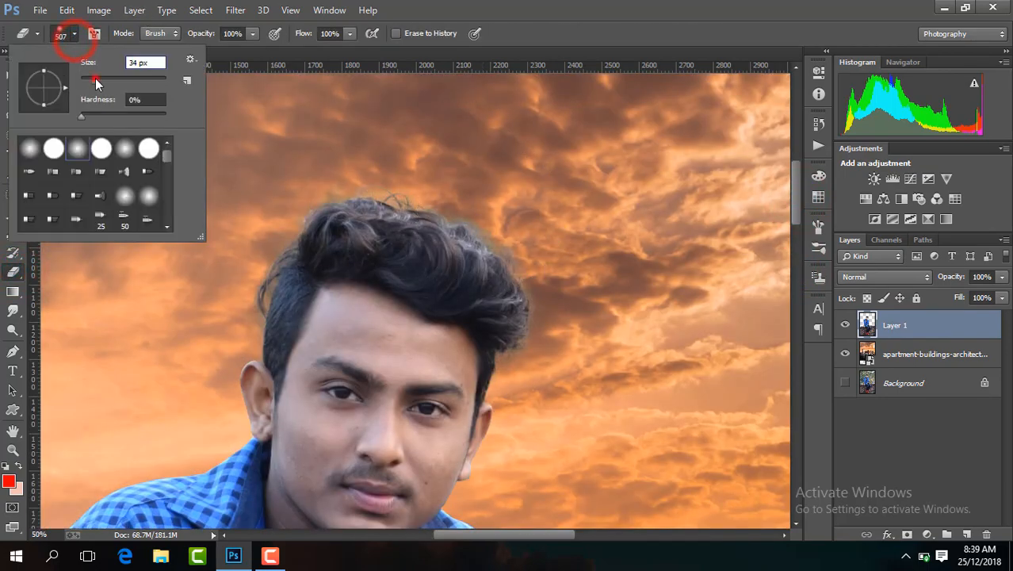
{"action": "left_click", "coordinate": [515, 259]}
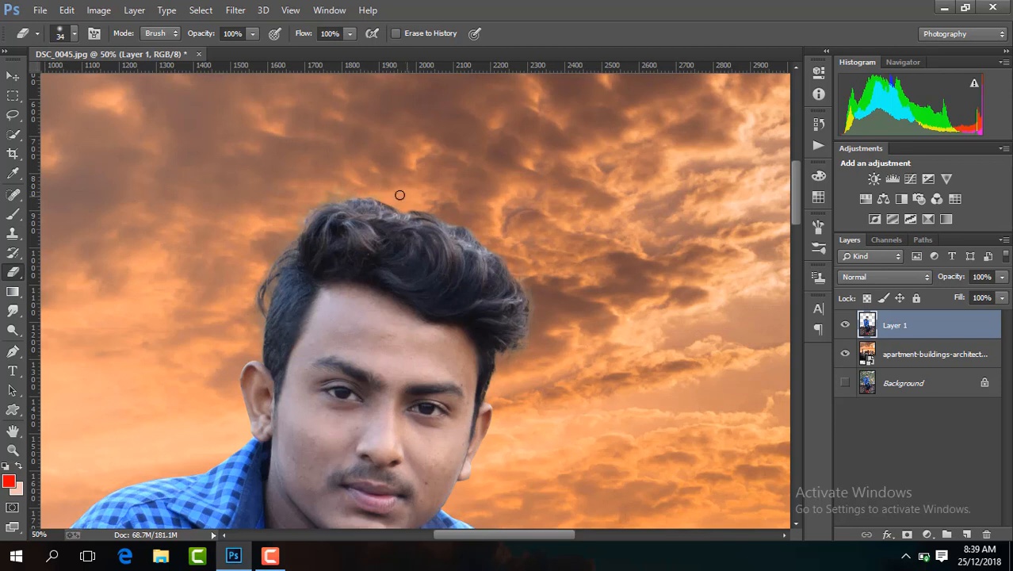
{"action": "mouse_move", "coordinate": [530, 287]}
{"action": "left_mouse_down"}
{"action": "mouse_move", "coordinate": [536, 321]}
{"action": "mouse_move", "coordinate": [516, 349]}
{"action": "left_mouse_up"}
{"action": "left_click_drag", "start_coordinate": [297, 218], "coordinate": [312, 195]}
Step: Duplicate Layer 1
{"action": "key", "text": "ctrl+minus"}
{"action": "key", "text": "ctrl+minus"}
{"action": "key", "text": "ctrl+minus"}
{"action": "key", "text": "ctrl+minus"}
{"action": "key", "text": "ctrl+minus"}
{"action": "key", "text": "ctrl+minus"}
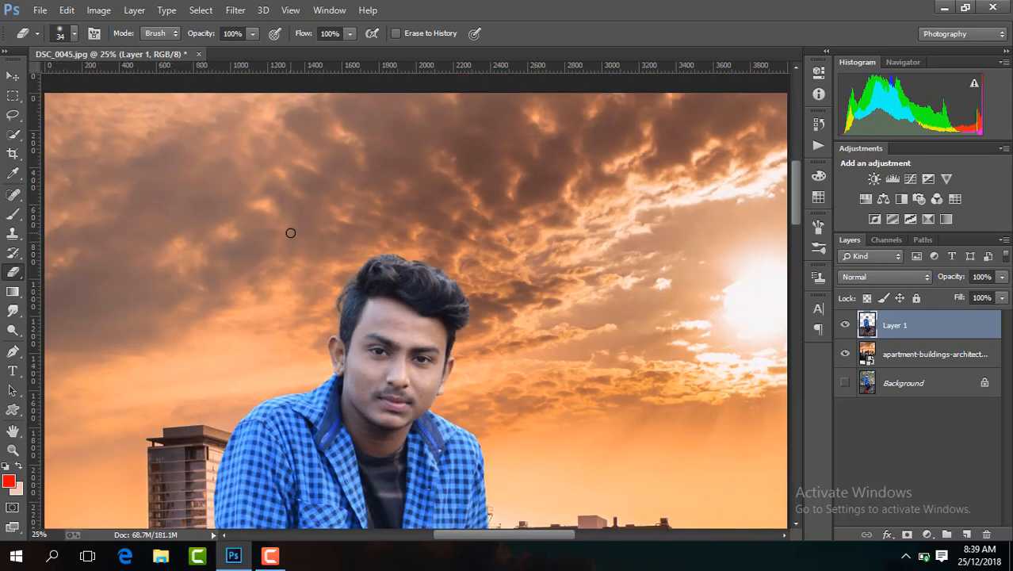
{"action": "key", "text": "ctrl+j"}
Step: In the Camera Raw filter for the copied layer, set the saturation of yellows, greens, aquas and blues to -100
{"action": "left_click", "coordinate": [235, 9]}
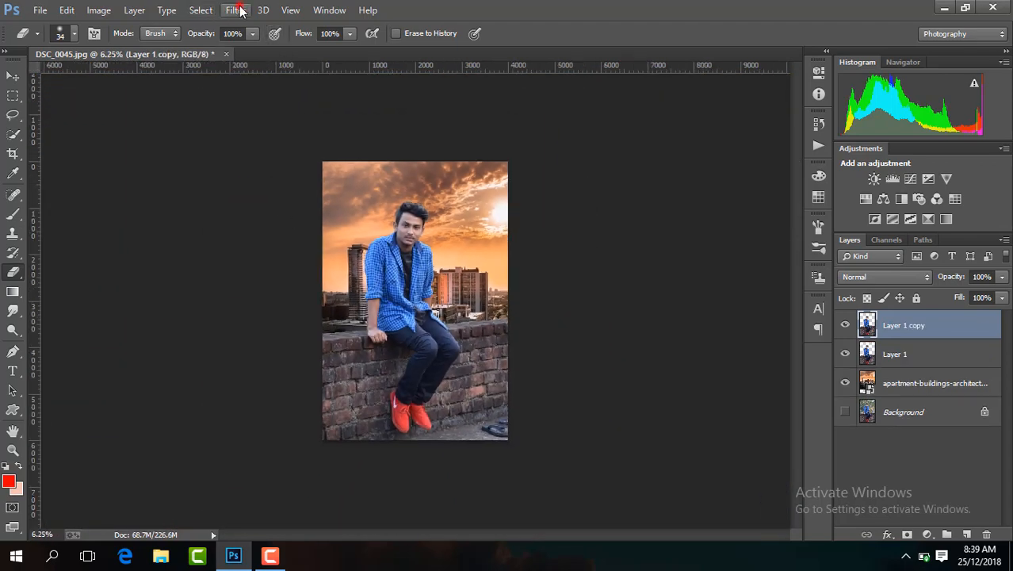
{"action": "left_click", "coordinate": [292, 95]}
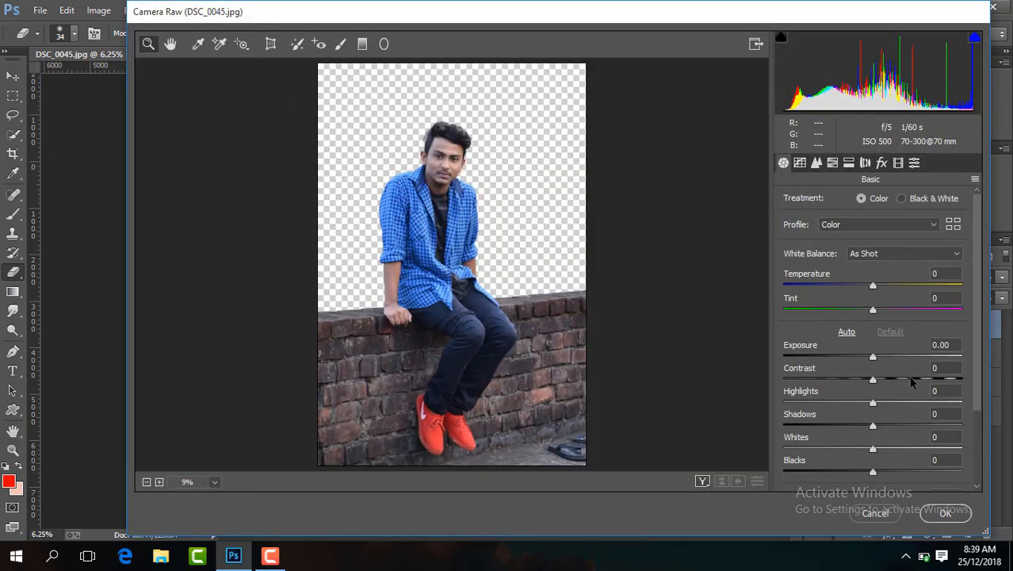
{"action": "left_click", "coordinate": [832, 162]}
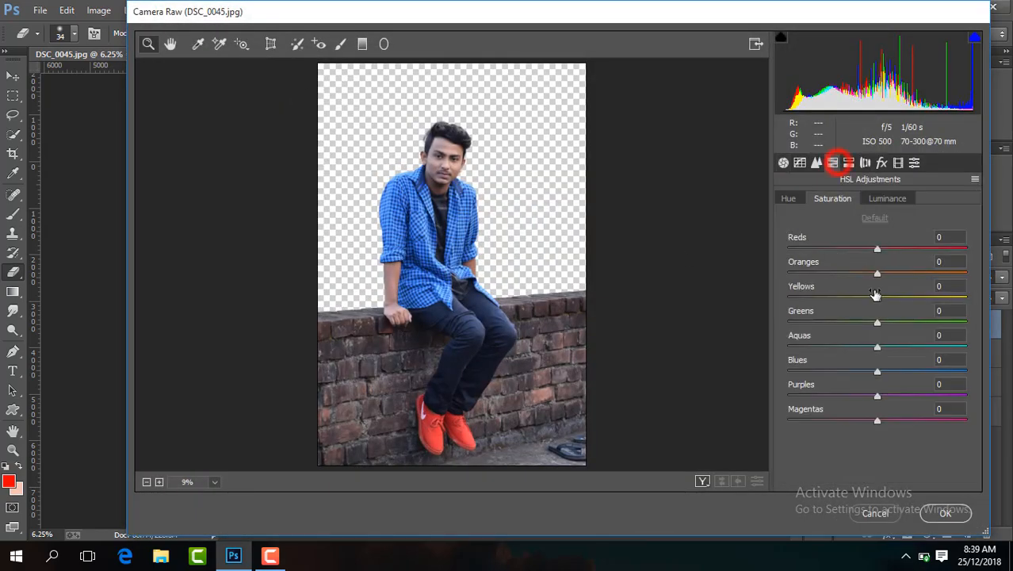
{"action": "left_click_drag", "start_coordinate": [878, 371], "coordinate": [757, 363]}
{"action": "left_click_drag", "start_coordinate": [878, 298], "coordinate": [785, 298]}
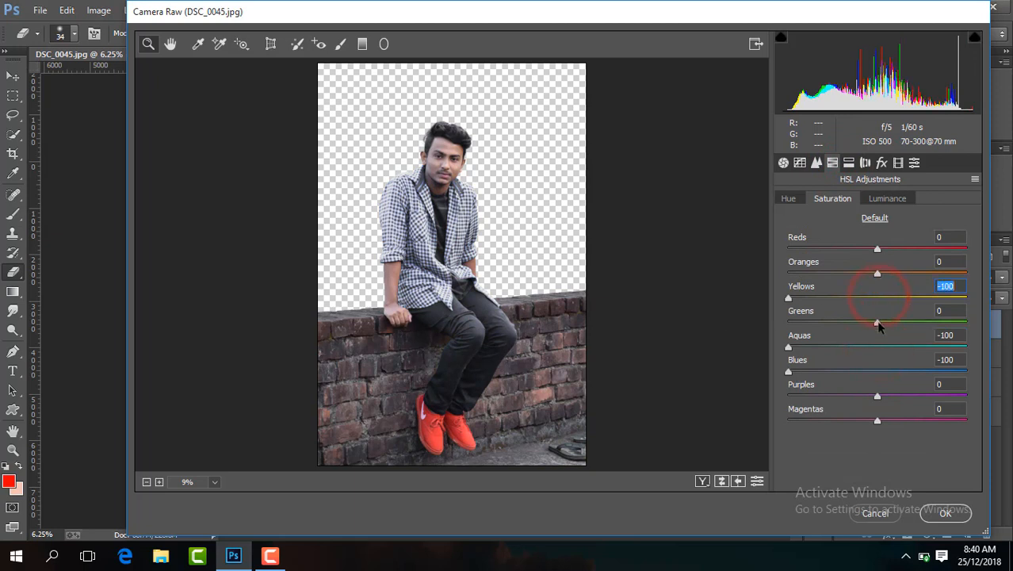
Step: In the basic adjustments, set contrast to +32, shadows +18, blacks -14, temperature +11 and clarity +19, and raise the vibrance slightly
{"action": "left_click", "coordinate": [784, 163]}
{"action": "left_click_drag", "start_coordinate": [872, 380], "coordinate": [901, 382]}
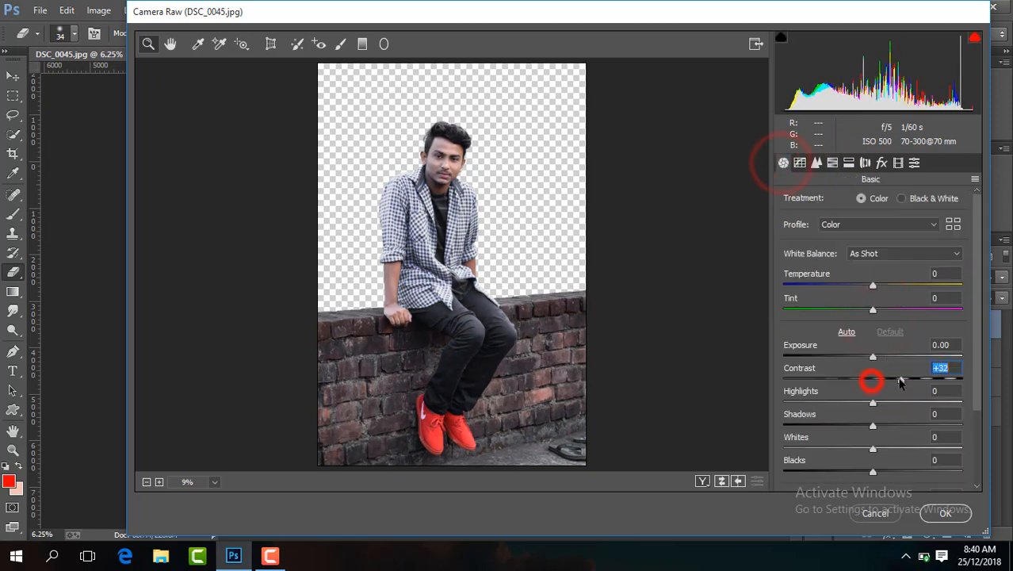
{"action": "left_click_drag", "start_coordinate": [874, 428], "coordinate": [889, 428]}
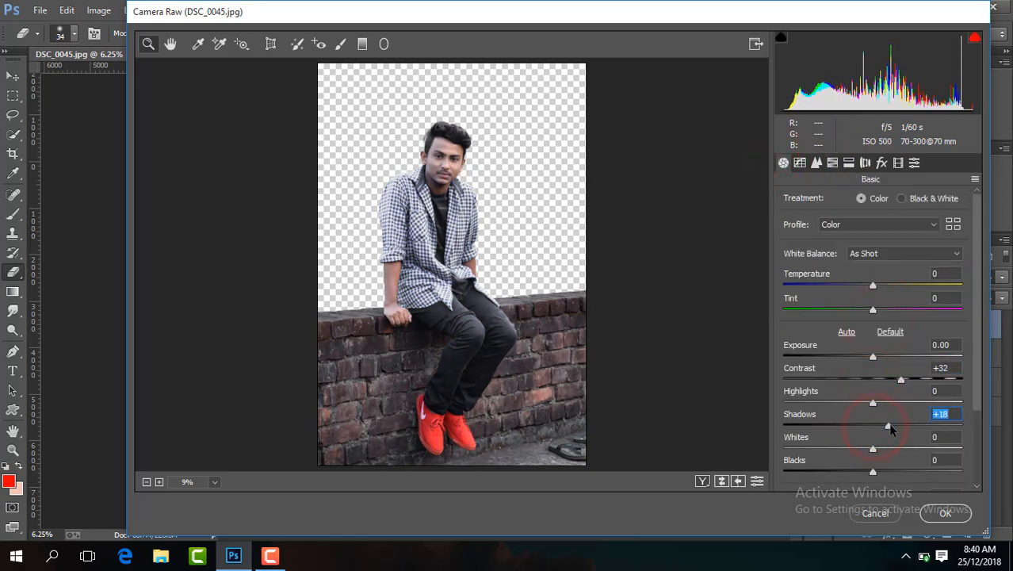
{"action": "left_click_drag", "start_coordinate": [872, 473], "coordinate": [861, 474]}
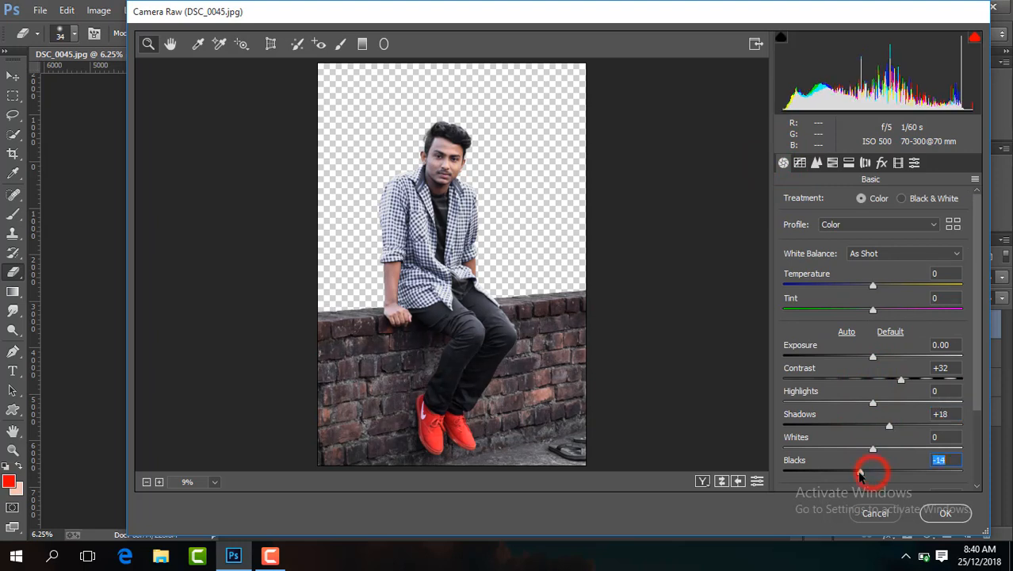
{"action": "left_click_drag", "start_coordinate": [872, 287], "coordinate": [886, 290]}
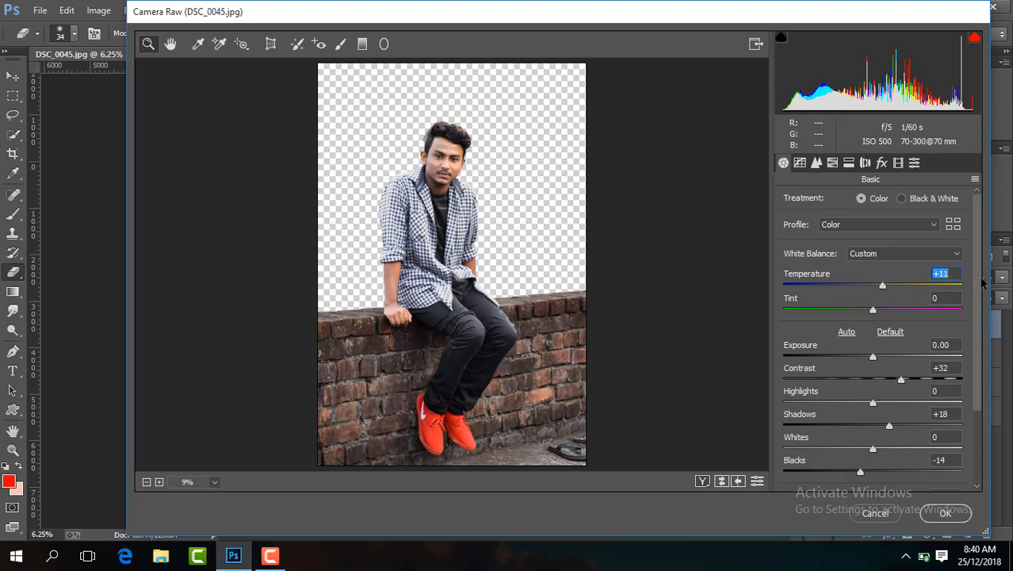
{"action": "left_click_drag", "start_coordinate": [980, 282], "coordinate": [980, 338]}
{"action": "left_click_drag", "start_coordinate": [891, 407], "coordinate": [893, 407]}
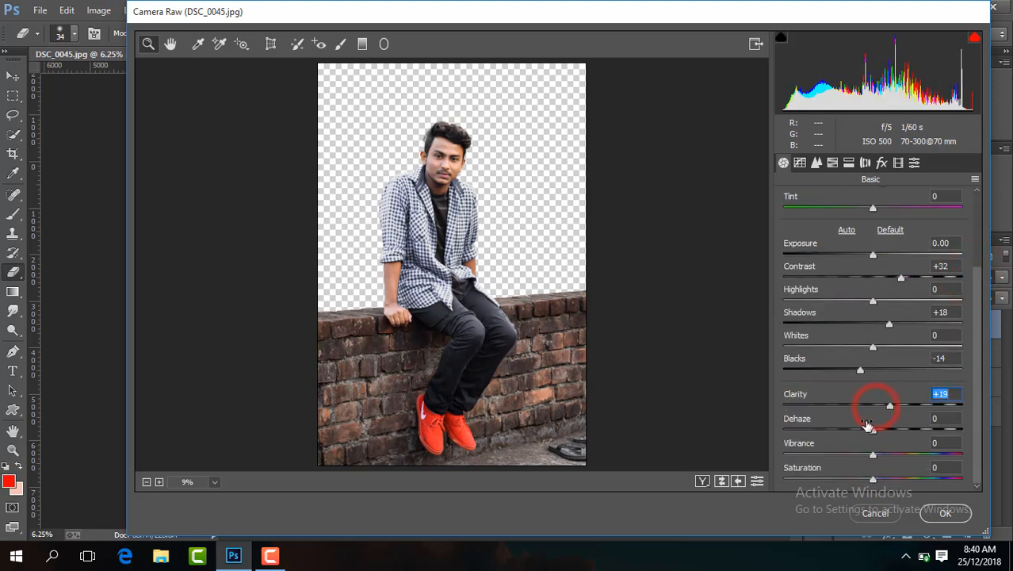
{"action": "left_click_drag", "start_coordinate": [873, 455], "coordinate": [893, 458]}
Step: Raise the luminance of the oranges slightly in the HSL adjustments
{"action": "left_click", "coordinate": [833, 164]}
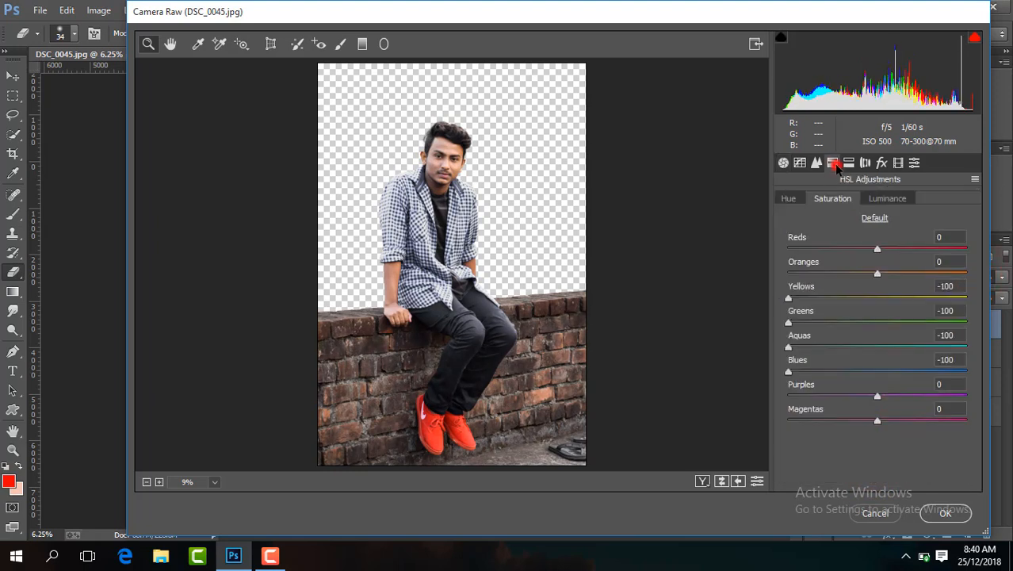
{"action": "left_click", "coordinate": [884, 199]}
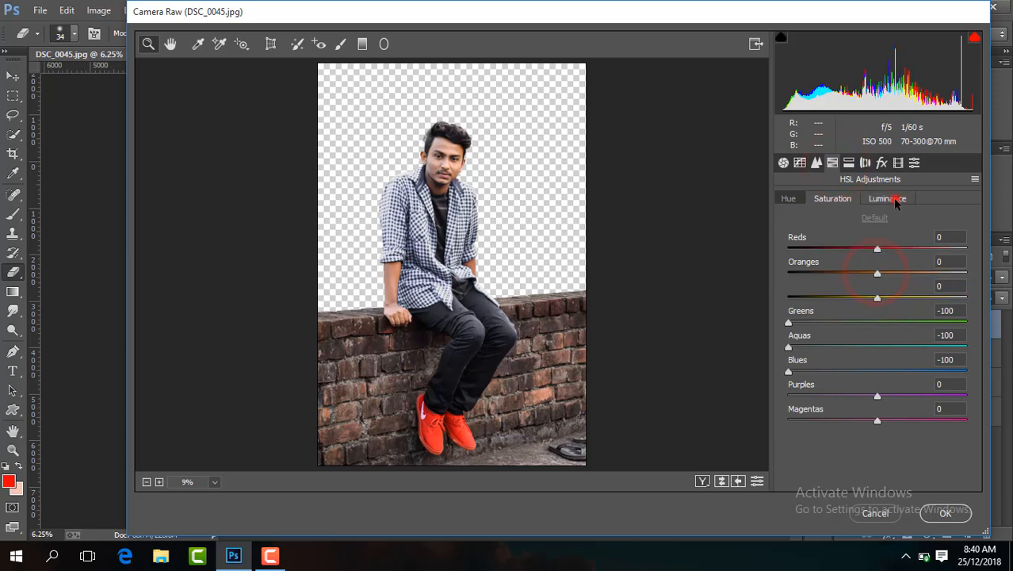
{"action": "left_click_drag", "start_coordinate": [877, 272], "coordinate": [894, 278]}
Step: Set the sharpening amount to 42 and the luminance noise reduction to 33, and apply the Camera Raw filter
{"action": "left_click", "coordinate": [816, 162]}
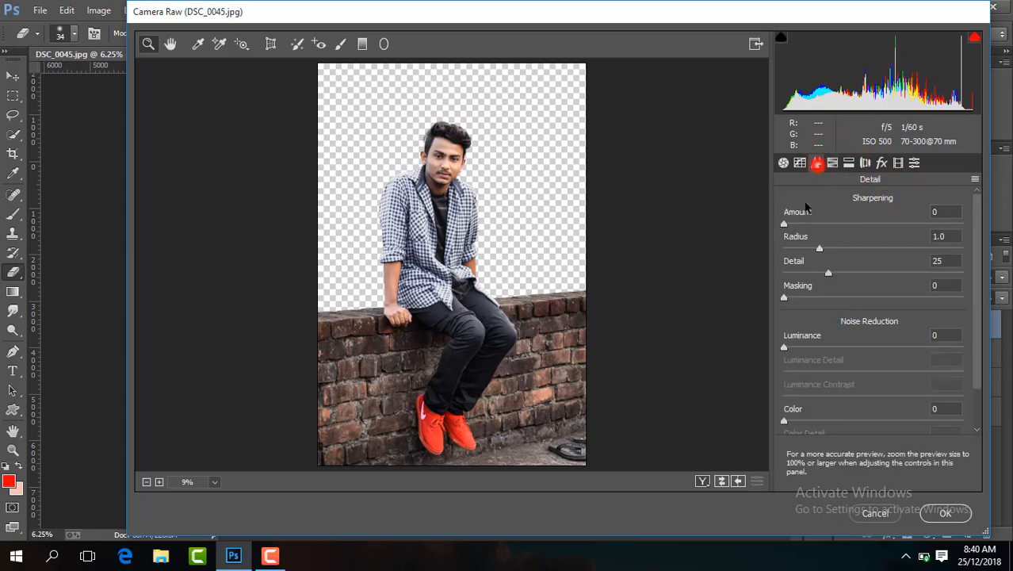
{"action": "left_click_drag", "start_coordinate": [784, 225], "coordinate": [833, 225]}
{"action": "left_click_drag", "start_coordinate": [784, 346], "coordinate": [843, 347]}
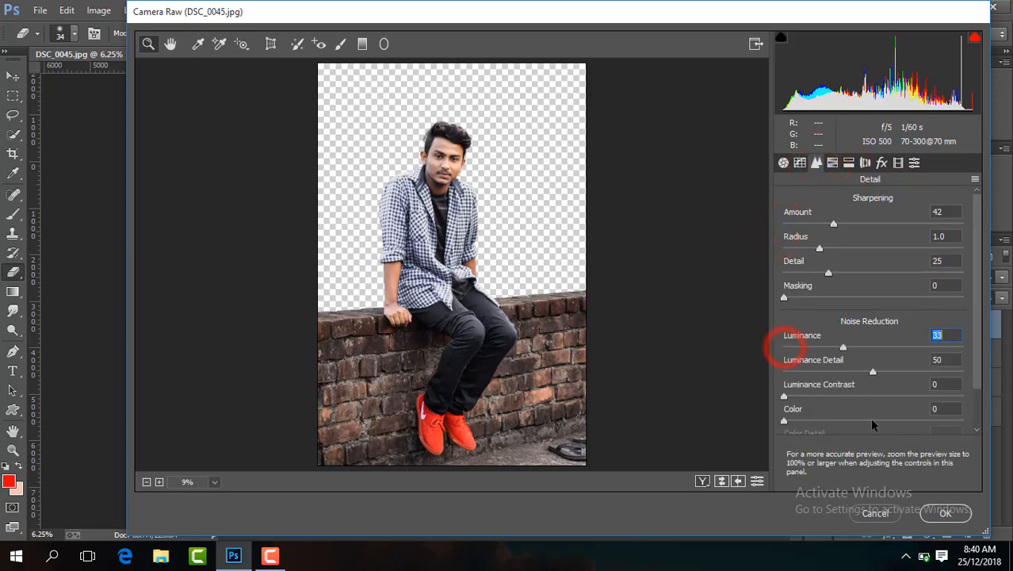
{"action": "left_click", "coordinate": [946, 513]}
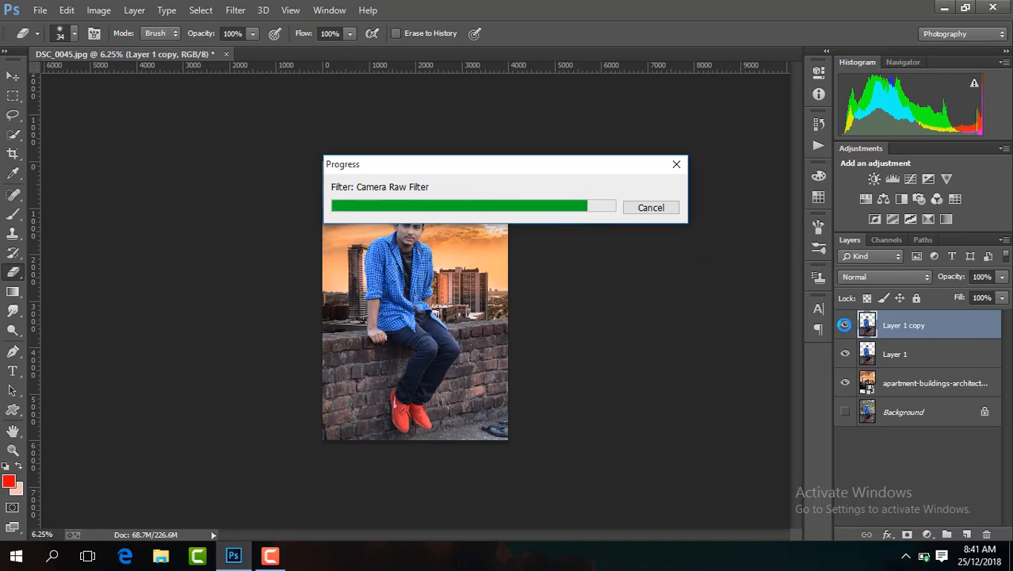
Step: Compare the composite with and without the filtered Layer 1 copy
{"action": "left_click", "coordinate": [846, 326]}
{"action": "left_click", "coordinate": [846, 327]}
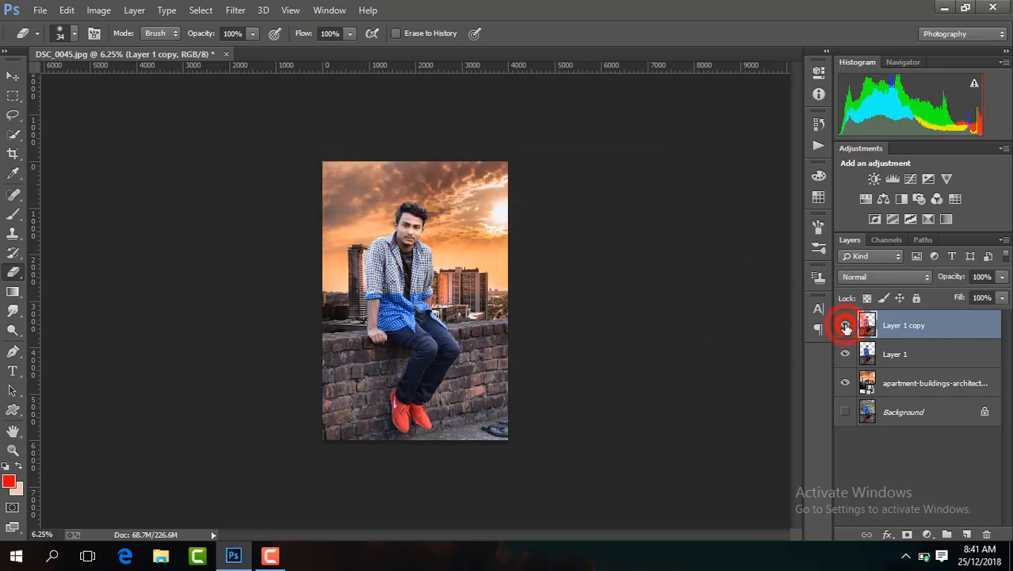
{"action": "left_click", "coordinate": [846, 327]}
{"action": "left_click", "coordinate": [846, 326]}
{"action": "key", "text": "ctrl+plus"}
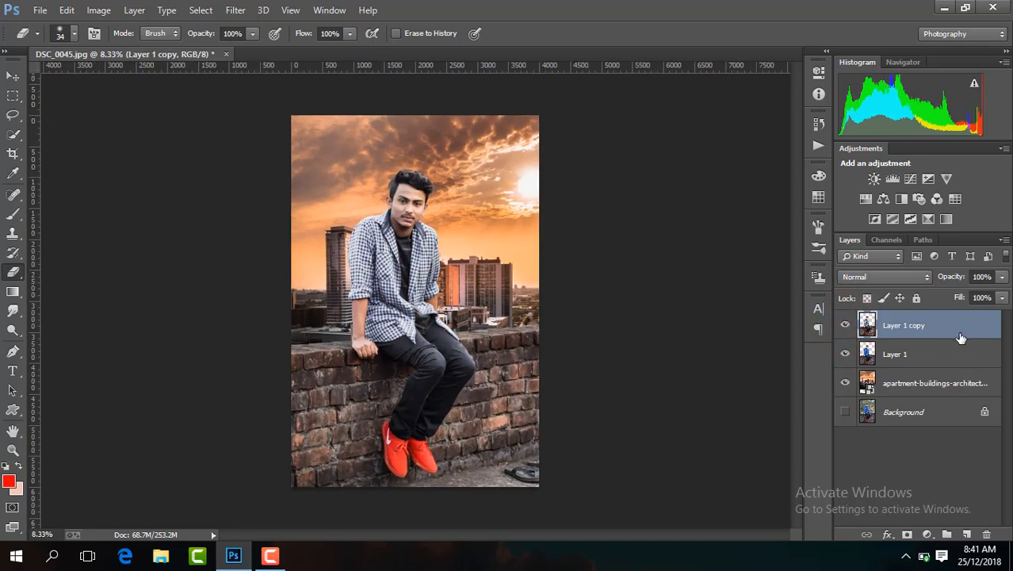
Step: Duplicate the apartment-buildings background layer
{"action": "left_click", "coordinate": [907, 383]}
{"action": "key", "text": "ctrl+j"}
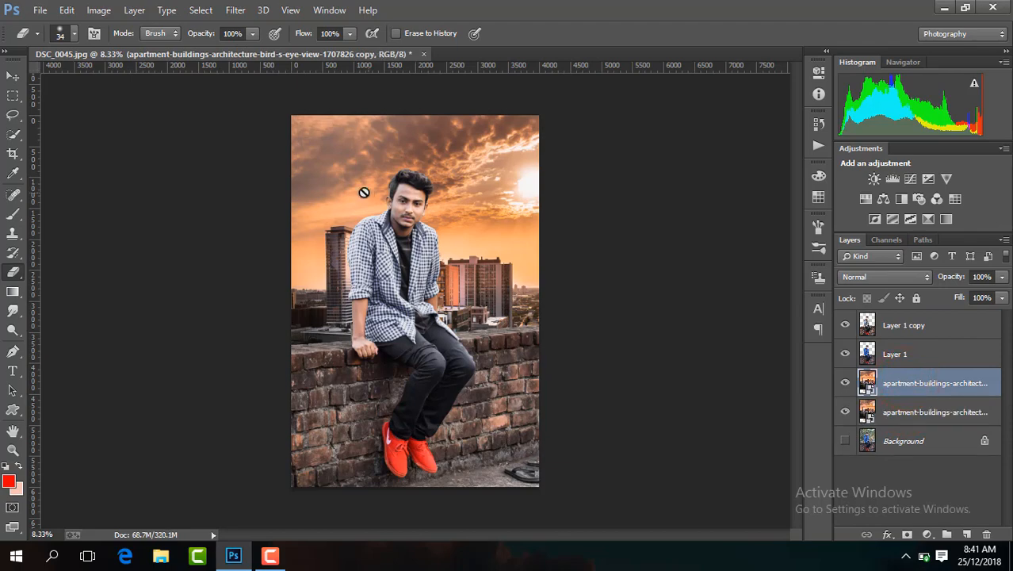
{"action": "left_click", "coordinate": [13, 155]}
{"action": "left_click", "coordinate": [660, 34]}
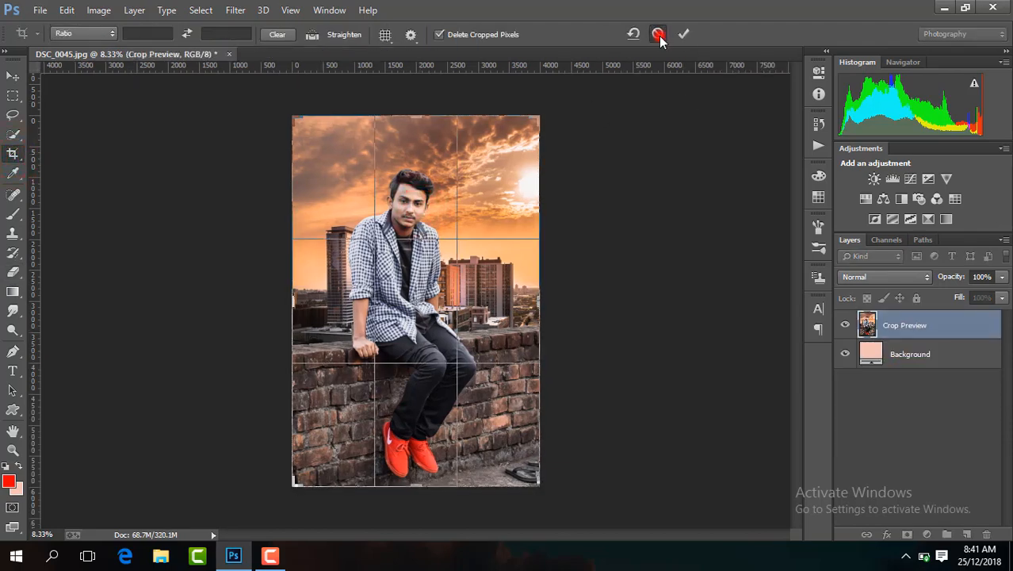
Step: In the Camera Raw filter for the duplicated city layer, set contrast to +23, temperature to -5 and blacks to -26
{"action": "left_click", "coordinate": [236, 11]}
{"action": "left_click", "coordinate": [290, 96]}
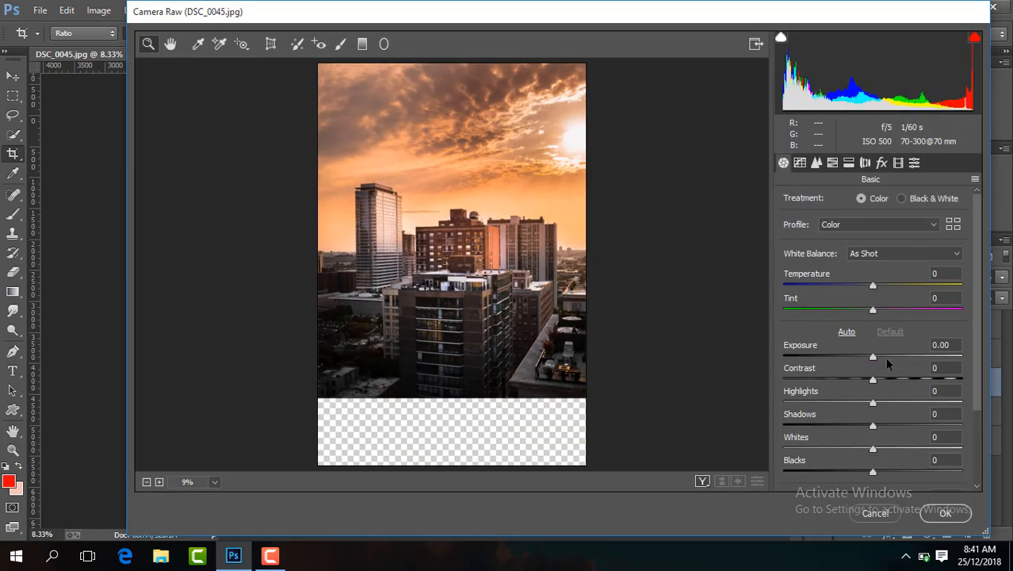
{"action": "left_click_drag", "start_coordinate": [875, 382], "coordinate": [894, 380]}
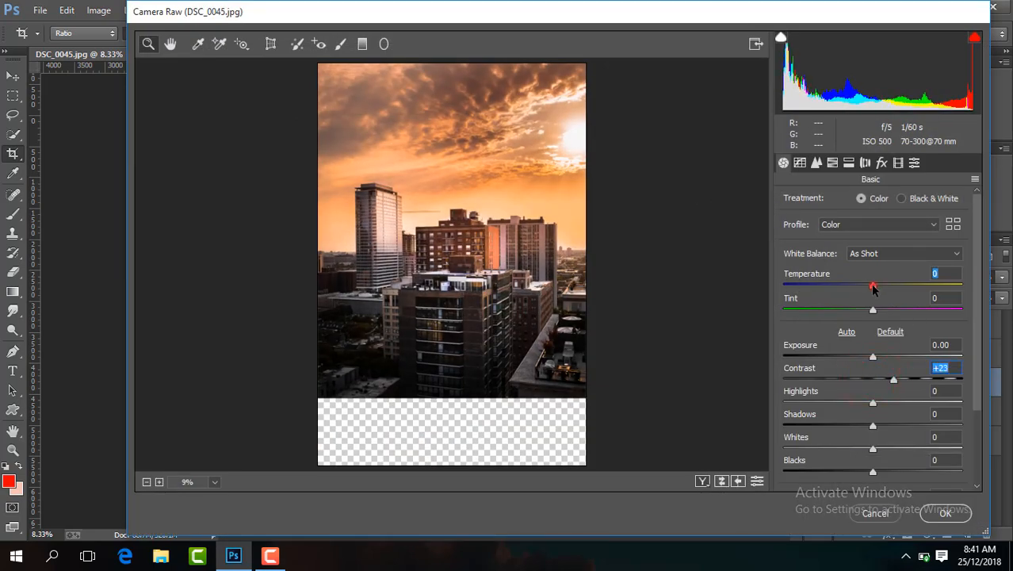
{"action": "left_click_drag", "start_coordinate": [873, 288], "coordinate": [869, 291]}
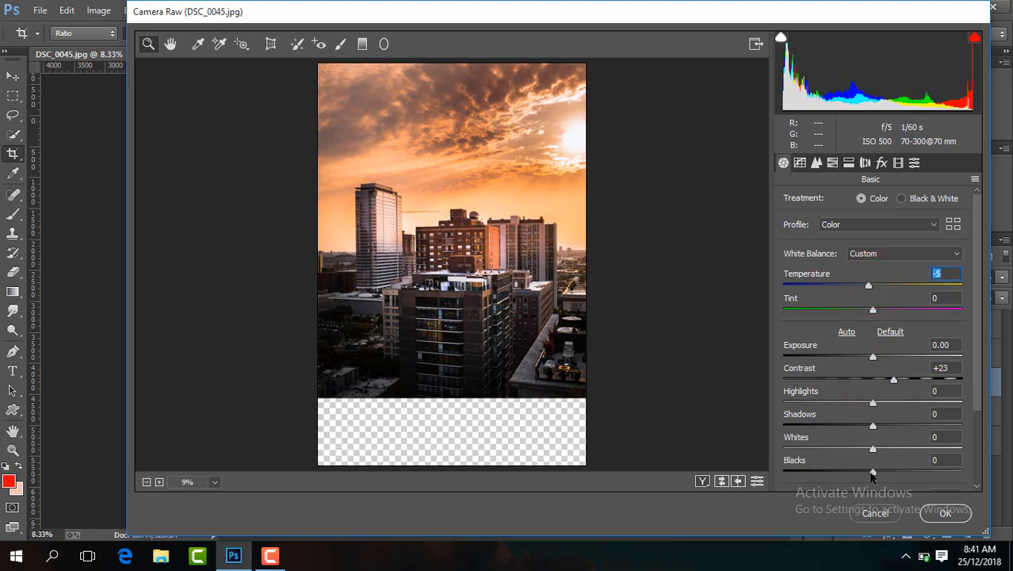
{"action": "left_click_drag", "start_coordinate": [872, 474], "coordinate": [857, 471]}
Step: Set clarity to +16, vibrance to +23 and shadows to +10 for the duplicated city layer
{"action": "left_click_drag", "start_coordinate": [979, 381], "coordinate": [974, 438]}
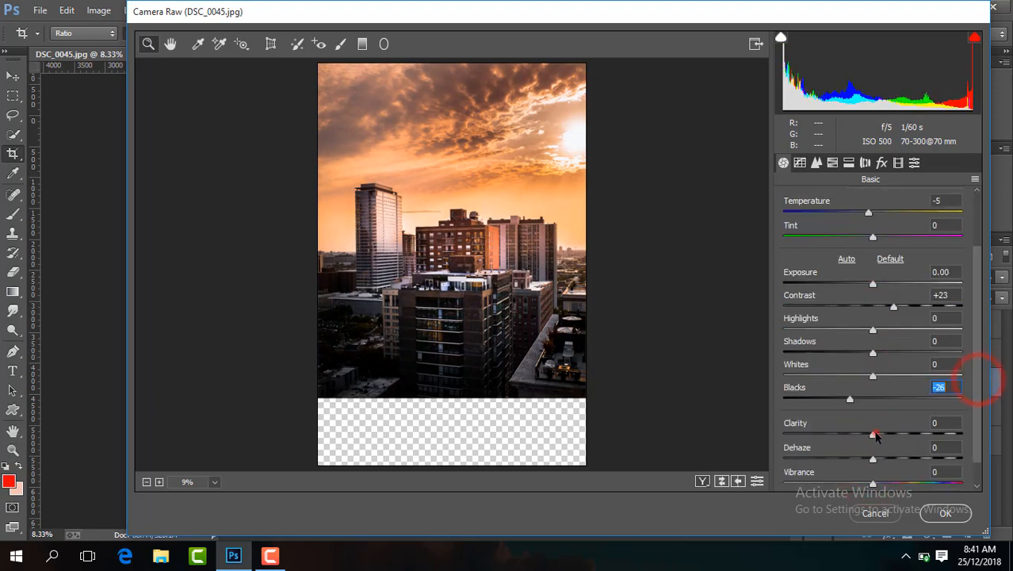
{"action": "left_click_drag", "start_coordinate": [874, 434], "coordinate": [886, 434]}
{"action": "left_click_drag", "start_coordinate": [873, 483], "coordinate": [893, 478]}
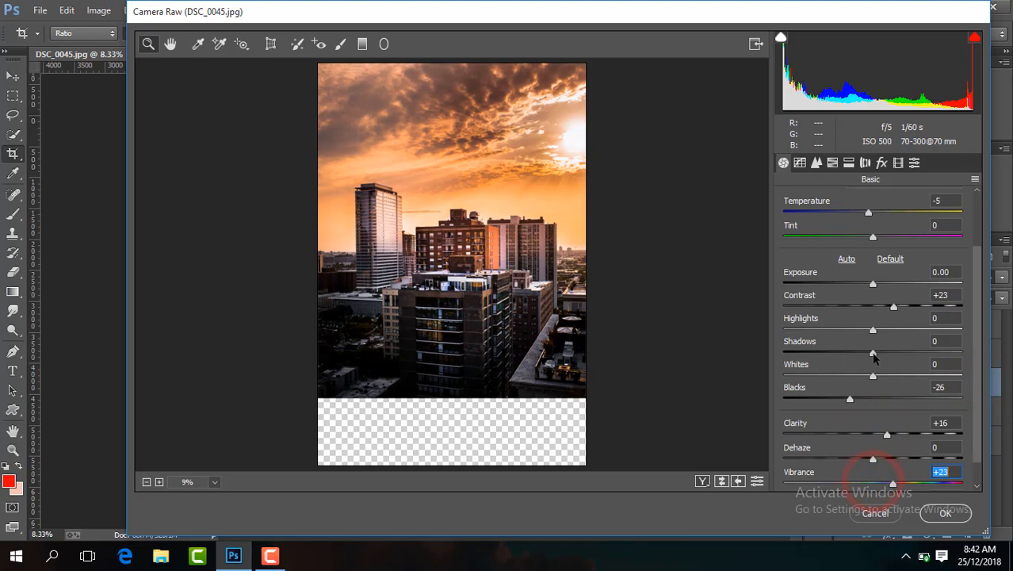
{"action": "left_click_drag", "start_coordinate": [874, 355], "coordinate": [885, 354]}
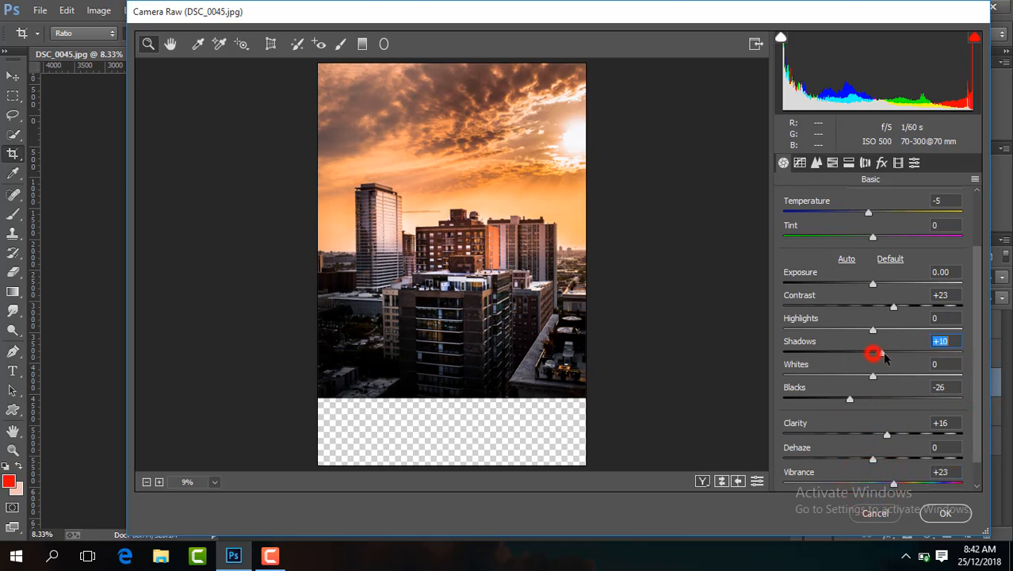
Step: In the HSL adjustments for the city layer, set the saturation of both yellows and greens to -100
{"action": "left_click", "coordinate": [833, 162]}
{"action": "left_click", "coordinate": [832, 198]}
{"action": "left_click_drag", "start_coordinate": [877, 298], "coordinate": [769, 293]}
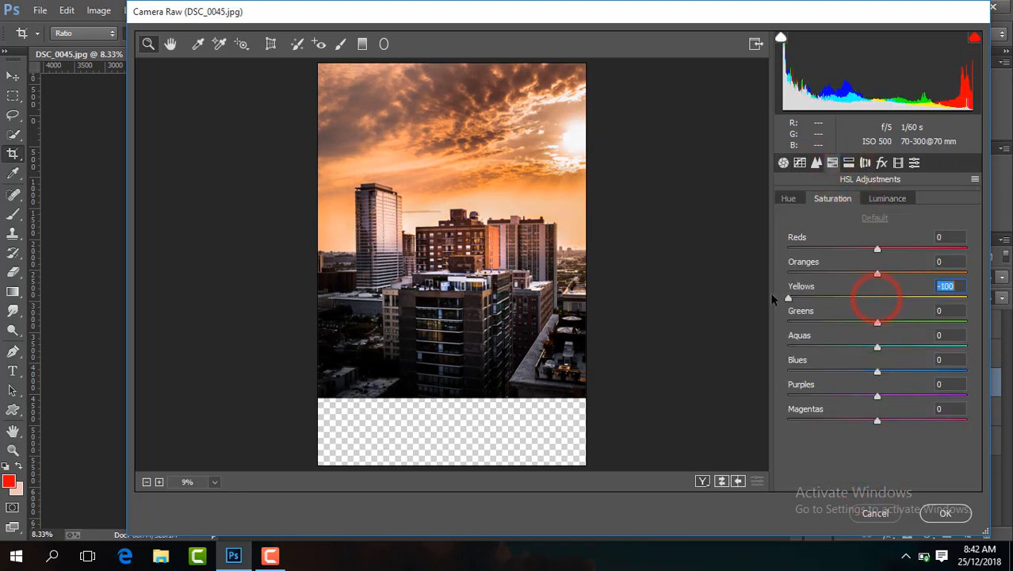
{"action": "left_click", "coordinate": [877, 322]}
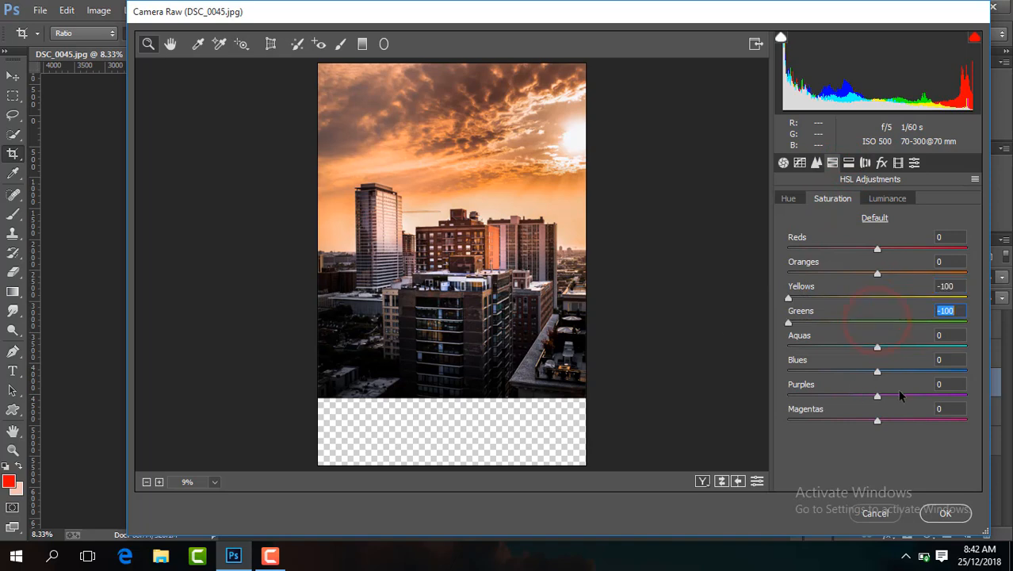
Step: Set the sharpening amount to 27, apply the Camera Raw filter and compare the composite with and without the filtered city layer
{"action": "left_click", "coordinate": [815, 164]}
{"action": "left_click_drag", "start_coordinate": [784, 227], "coordinate": [816, 236]}
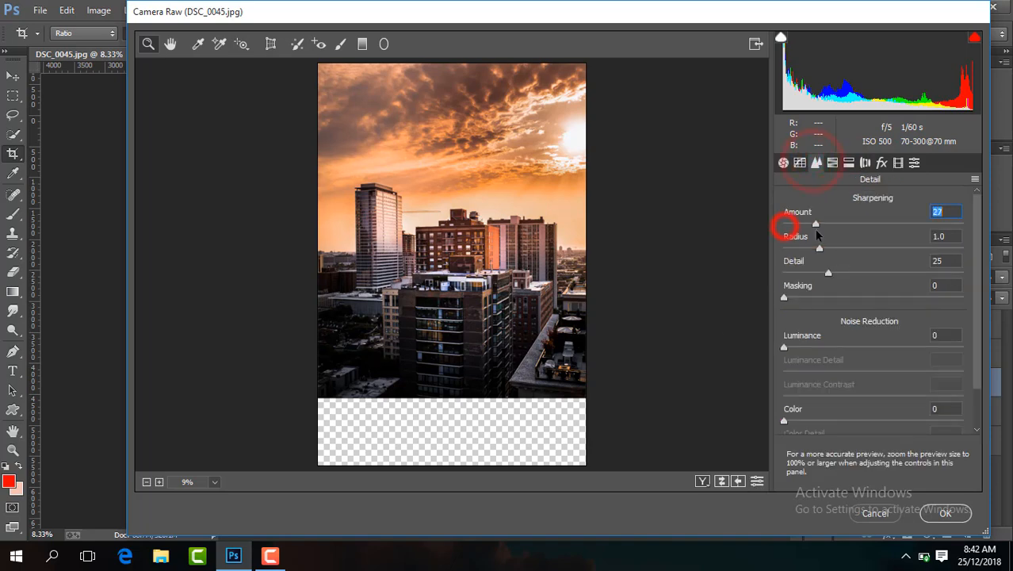
{"action": "left_click", "coordinate": [943, 514]}
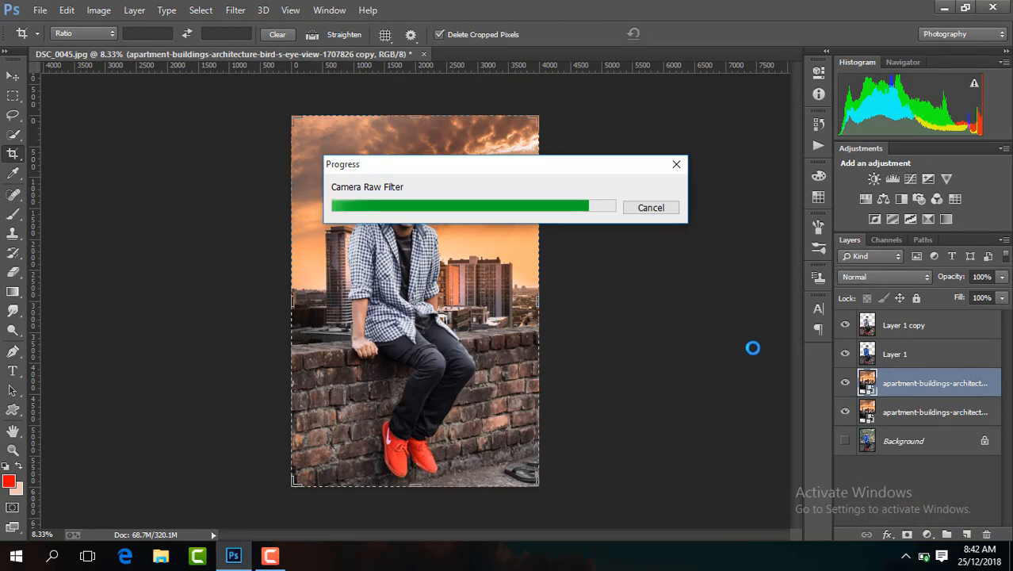
{"action": "left_click", "coordinate": [845, 384]}
{"action": "left_click", "coordinate": [844, 384]}
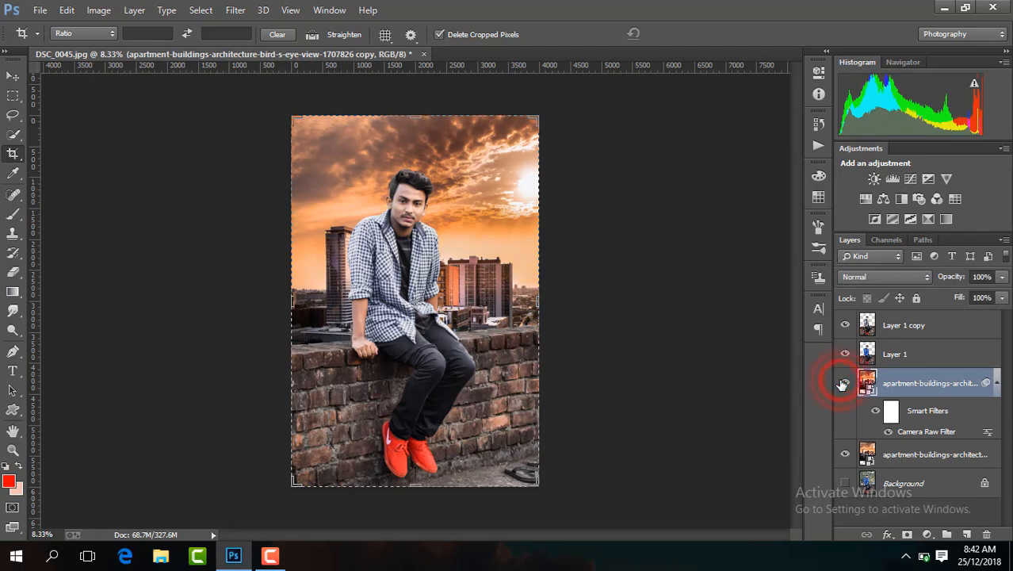
Step: On a new layer above Layer 1 copy, draw a black-to-transparent linear gradient from the image's bottom edge up to about the man's waist
{"action": "left_click", "coordinate": [908, 325]}
{"action": "left_click", "coordinate": [967, 534]}
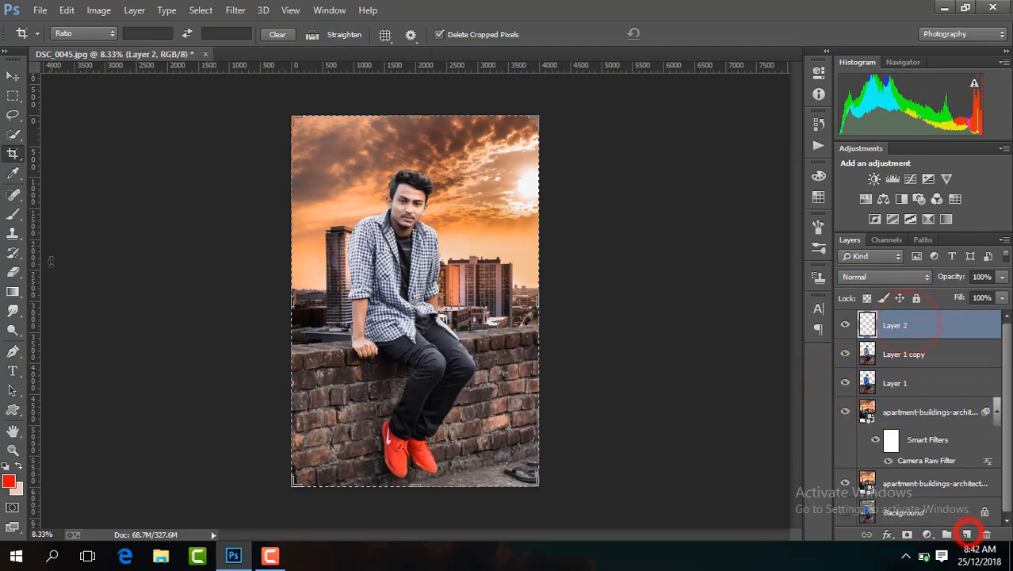
{"action": "left_click", "coordinate": [13, 291]}
{"action": "left_click", "coordinate": [10, 480]}
{"action": "left_click", "coordinate": [651, 373]}
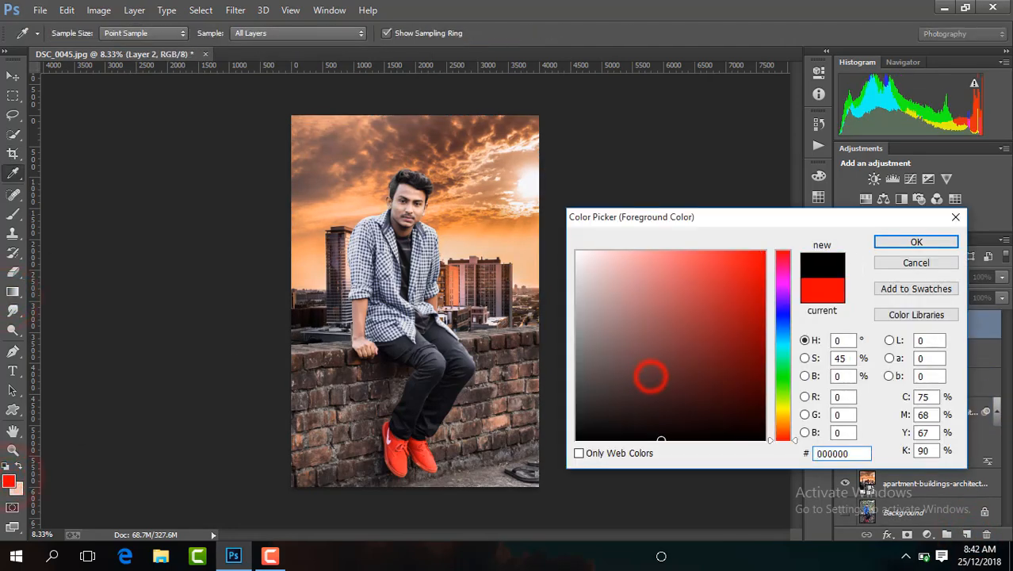
{"action": "key", "text": "Return"}
{"action": "left_click_drag", "start_coordinate": [410, 489], "coordinate": [412, 315]}
Step: Lower the gradient layer's opacity to 78% and compare the composite with and without it
{"action": "left_click", "coordinate": [1002, 276]}
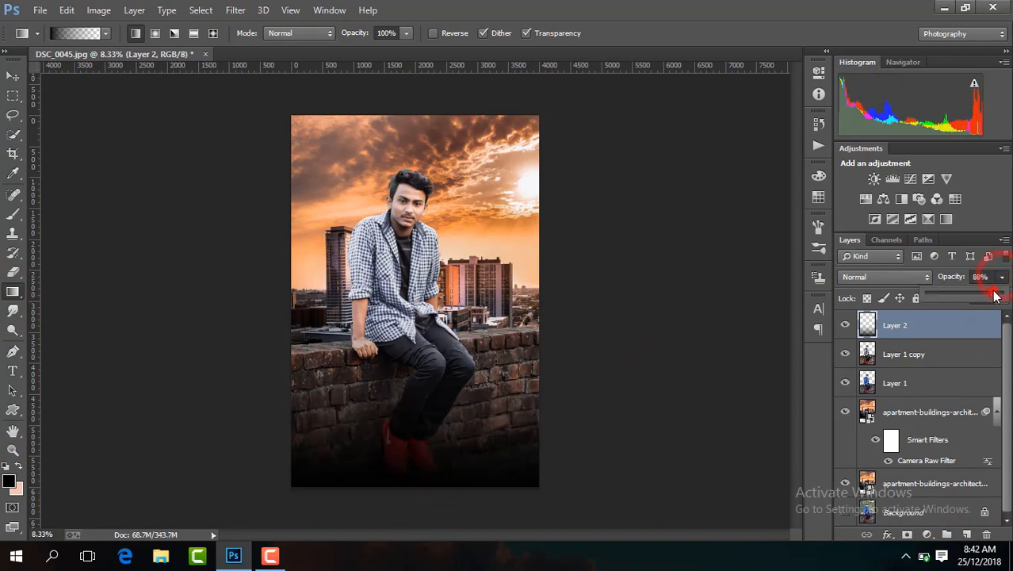
{"action": "left_click_drag", "start_coordinate": [996, 295], "coordinate": [988, 296]}
{"action": "left_click", "coordinate": [843, 325]}
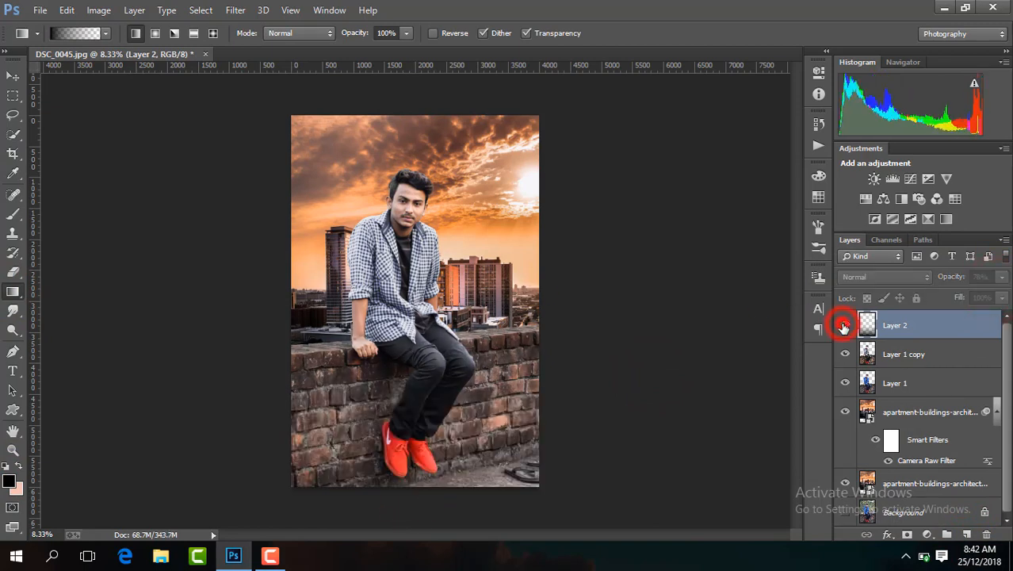
{"action": "left_click", "coordinate": [844, 325]}
Step: Merge Layer 1 copy and Layer 1 into one layer and duplicate the merged layer
{"action": "left_click", "coordinate": [917, 355]}
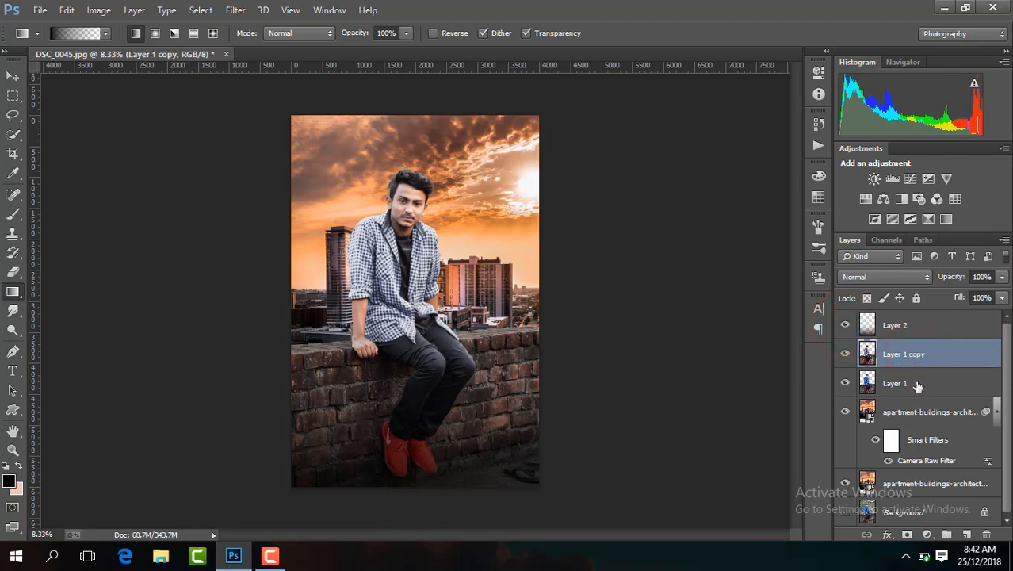
{"action": "right_click", "coordinate": [918, 386]}
{"action": "left_click", "coordinate": [673, 426]}
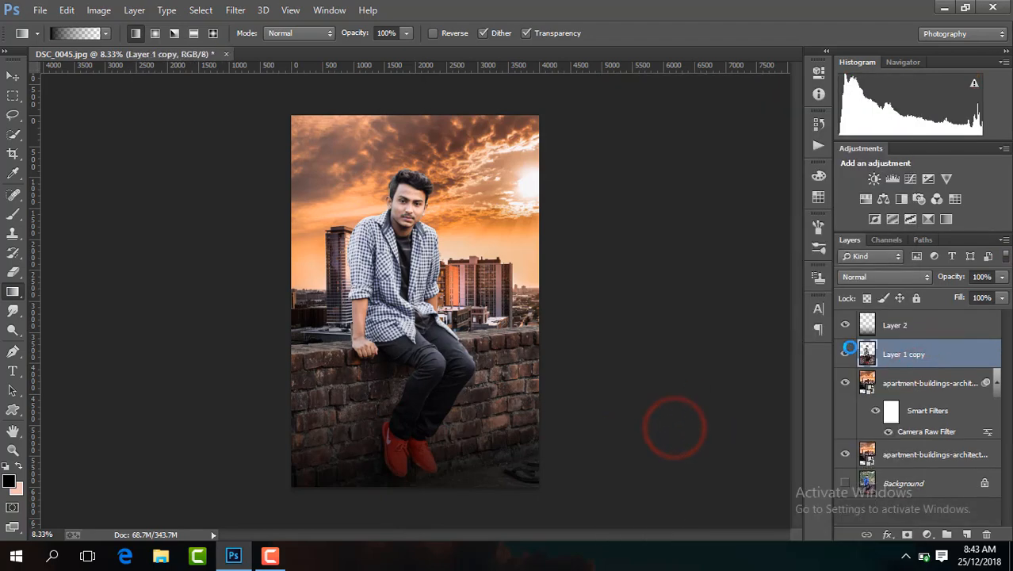
{"action": "key", "text": "ctrl+j"}
Step: In the Camera Raw filter for Layer 1 copy 2, set contrast to +37, blacks to -26, temperature to +5 and clarity to +20, and adjust vibrance
{"action": "left_click", "coordinate": [235, 10]}
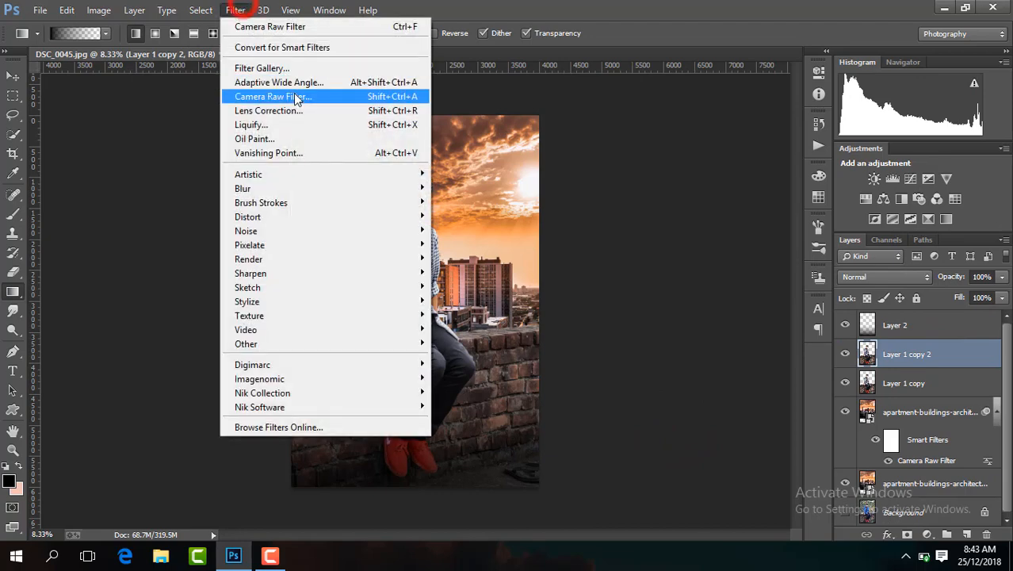
{"action": "left_click", "coordinate": [296, 97]}
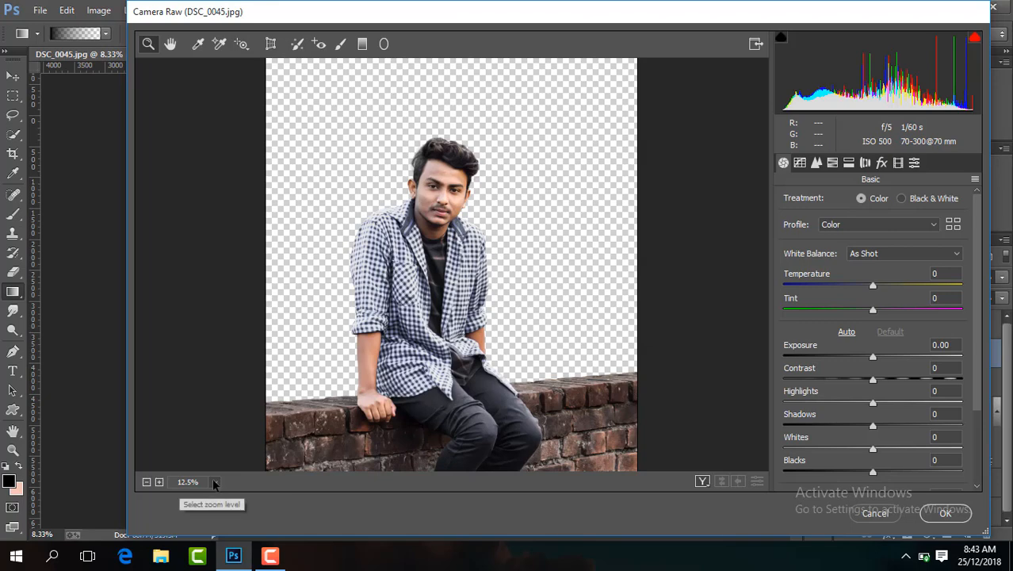
{"action": "left_click", "coordinate": [216, 482]}
{"action": "left_click", "coordinate": [214, 466]}
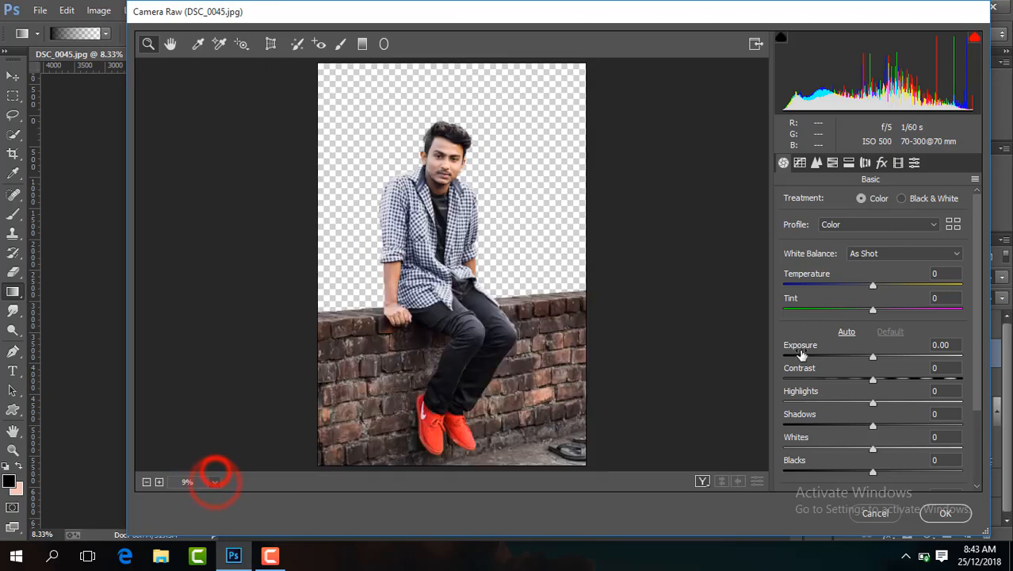
{"action": "left_click_drag", "start_coordinate": [873, 379], "coordinate": [904, 381]}
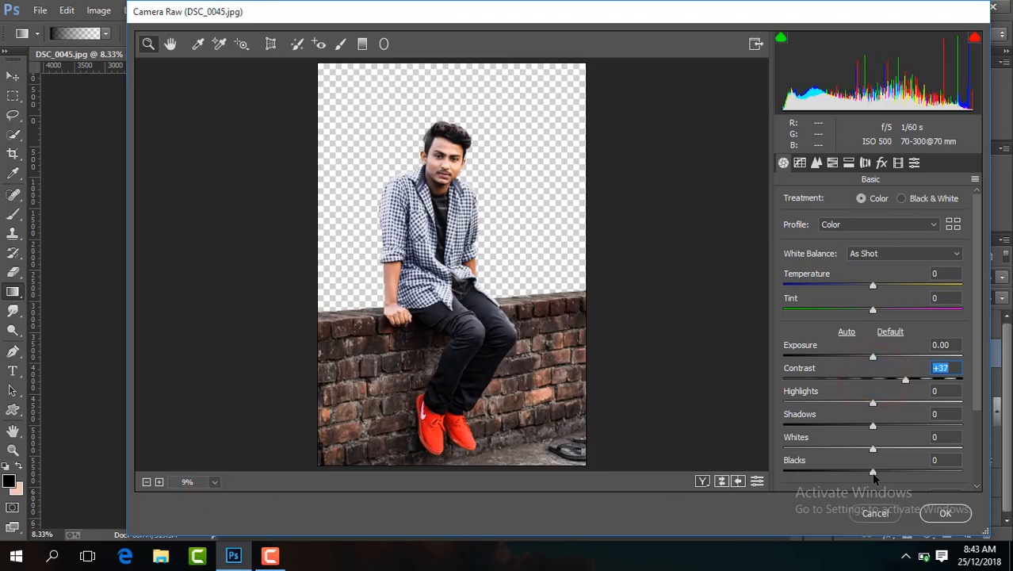
{"action": "left_click_drag", "start_coordinate": [873, 472], "coordinate": [849, 473]}
{"action": "left_click_drag", "start_coordinate": [875, 288], "coordinate": [877, 286]}
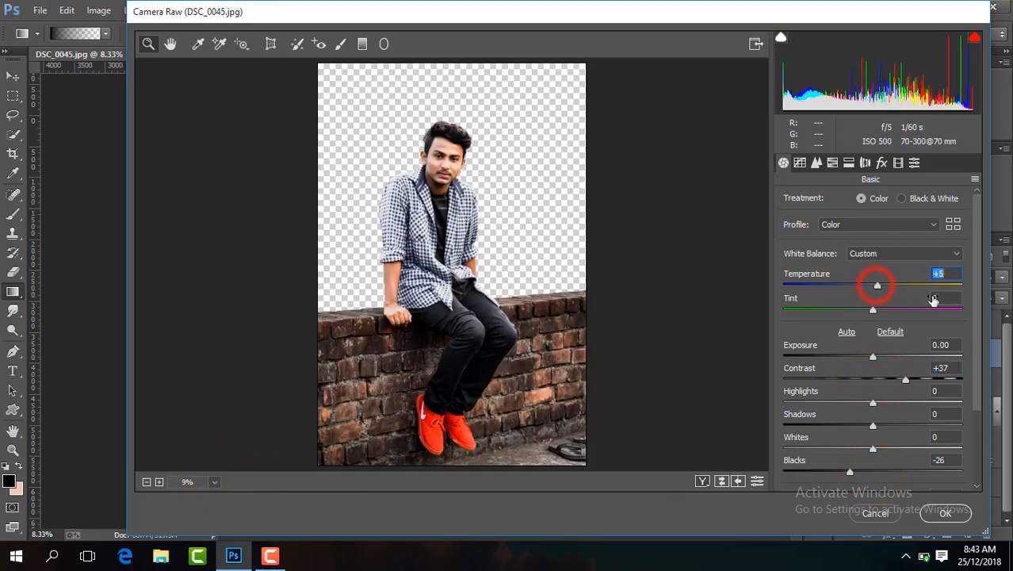
{"action": "left_click", "coordinate": [976, 311]}
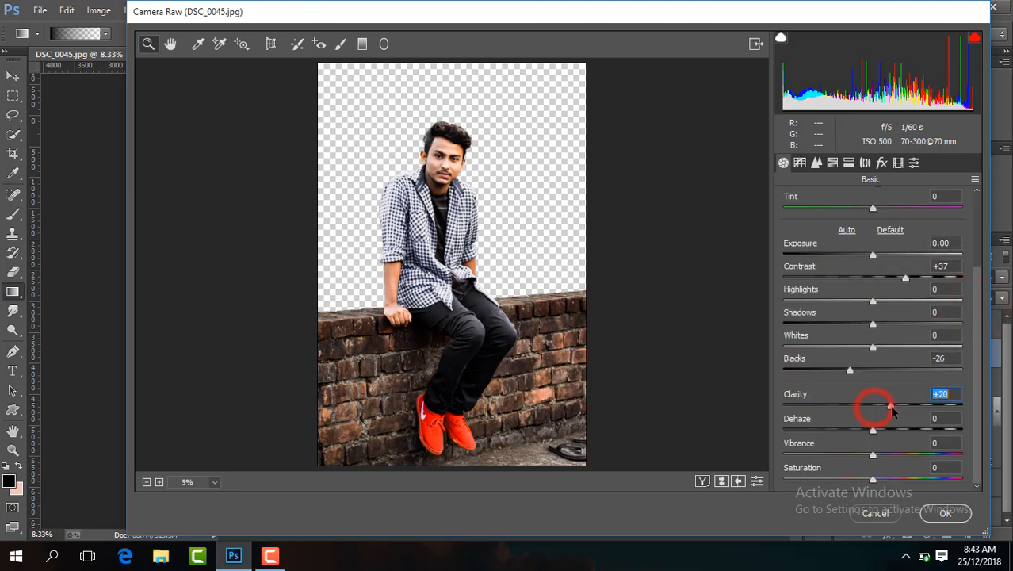
{"action": "left_click", "coordinate": [873, 454]}
Step: In the HSL adjustments, slightly raise the luminance of the oranges and set their saturation to -4
{"action": "left_click", "coordinate": [832, 162]}
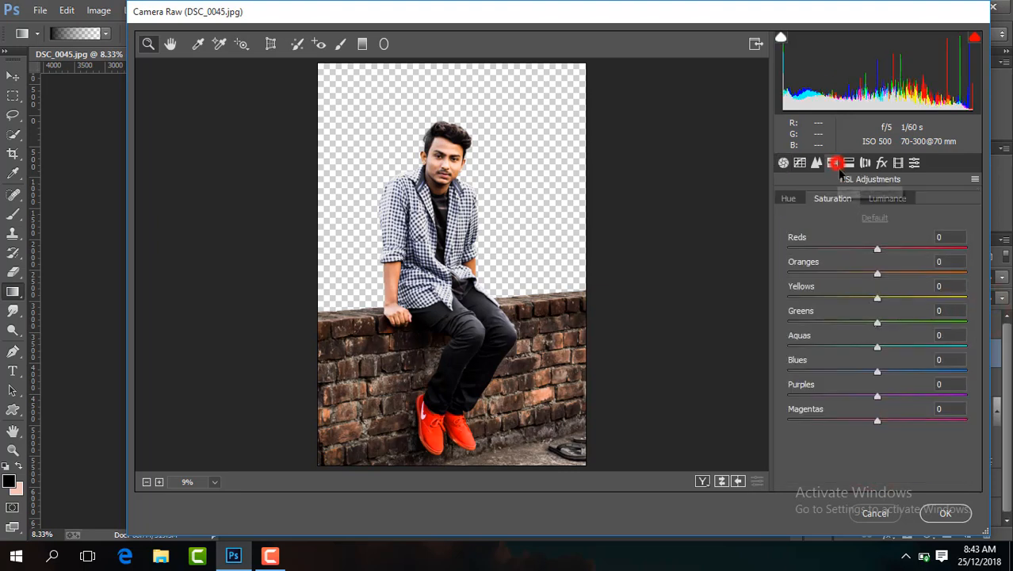
{"action": "left_click", "coordinate": [872, 198]}
{"action": "left_click_drag", "start_coordinate": [878, 274], "coordinate": [882, 272]}
{"action": "left_click", "coordinate": [842, 197]}
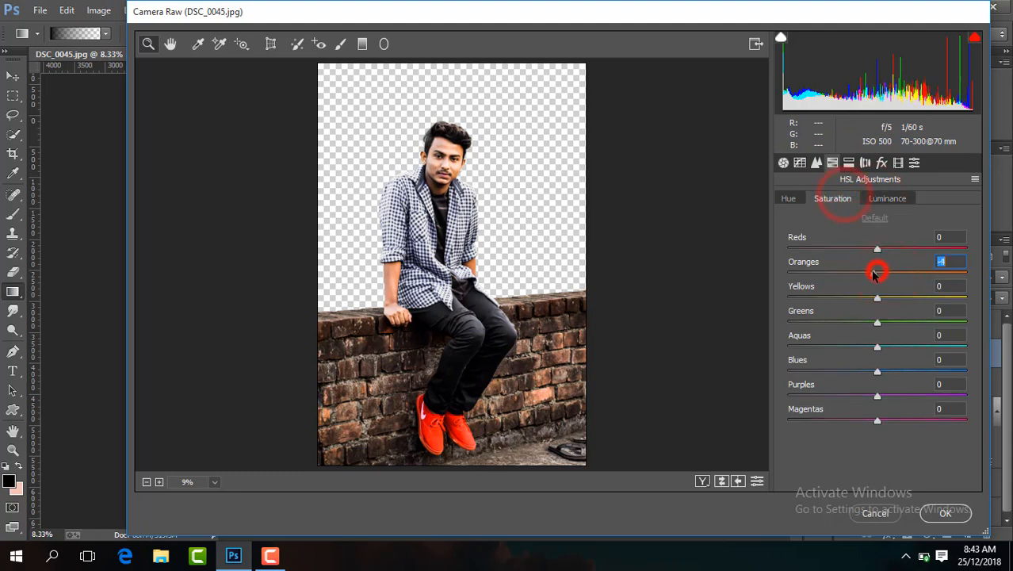
Step: Adjust the sharpening amount, apply the Camera Raw filter and compare the composite with and without Layer 1 copy 2
{"action": "left_click", "coordinate": [817, 163]}
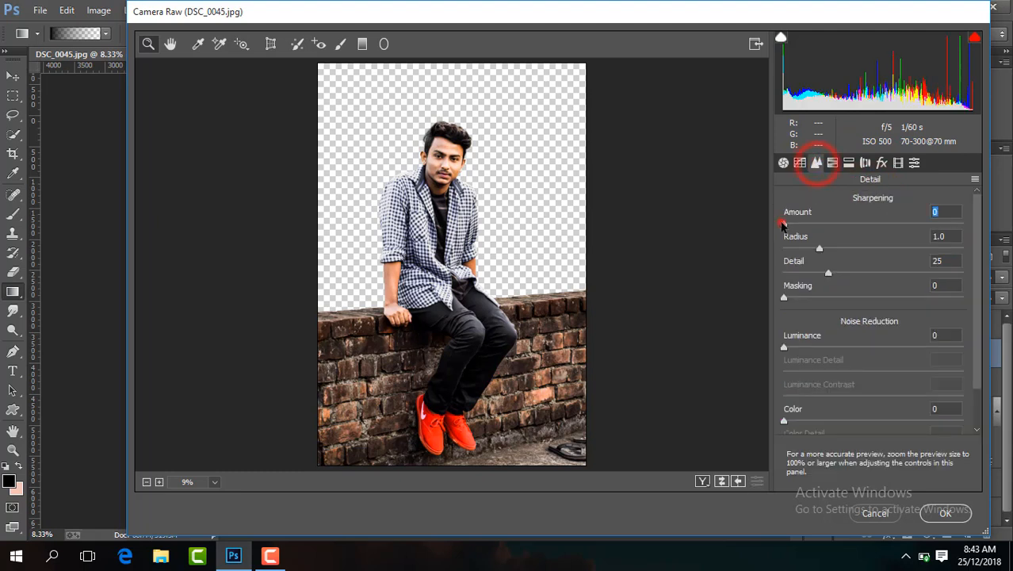
{"action": "left_click", "coordinate": [937, 514]}
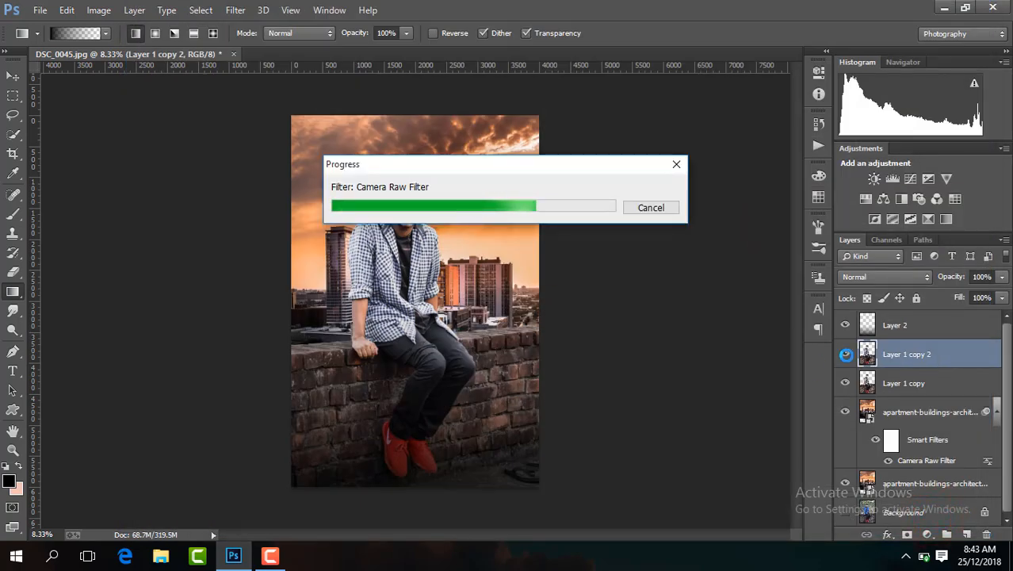
{"action": "left_click", "coordinate": [846, 355]}
{"action": "left_click", "coordinate": [846, 357]}
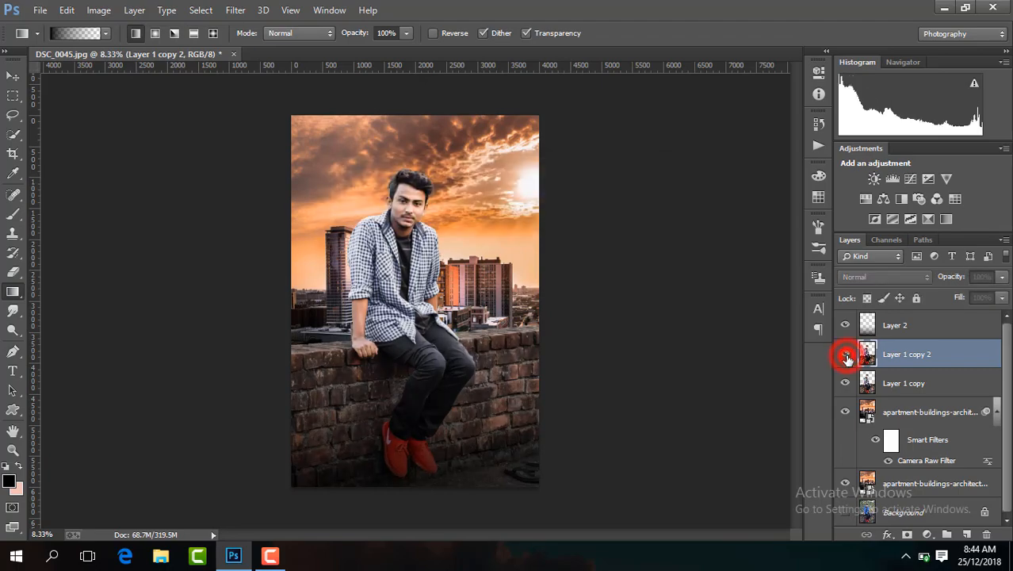
Step: Duplicate Layer 1 copy 2 and set up the Mixer Brush at 139 px for retouching the man's face
{"action": "key", "text": "ctrl+j"}
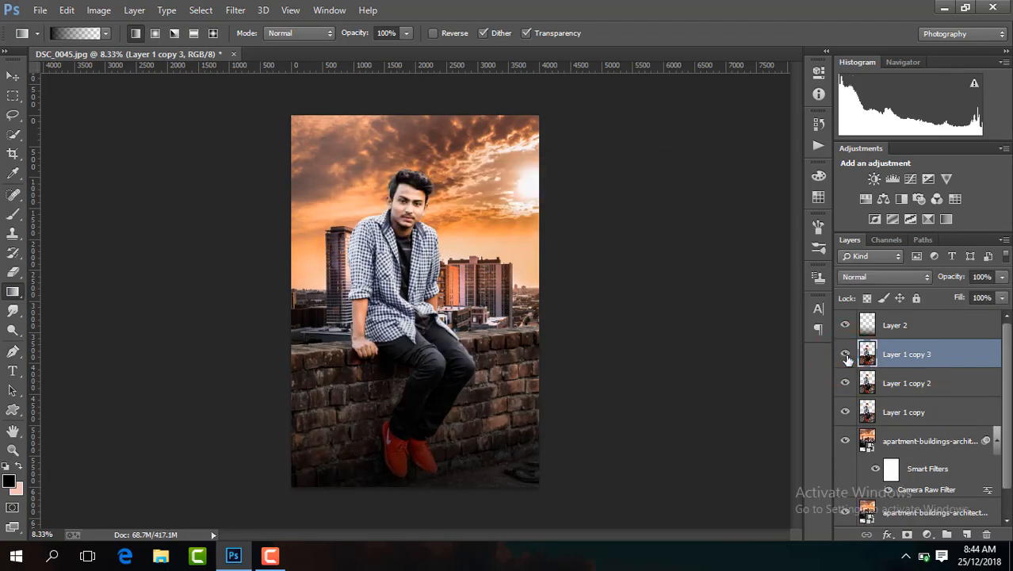
{"action": "key", "text": "ctrl+plus"}
{"action": "key", "text": "ctrl+plus"}
{"action": "key", "text": "ctrl+plus"}
{"action": "key", "text": "ctrl+plus"}
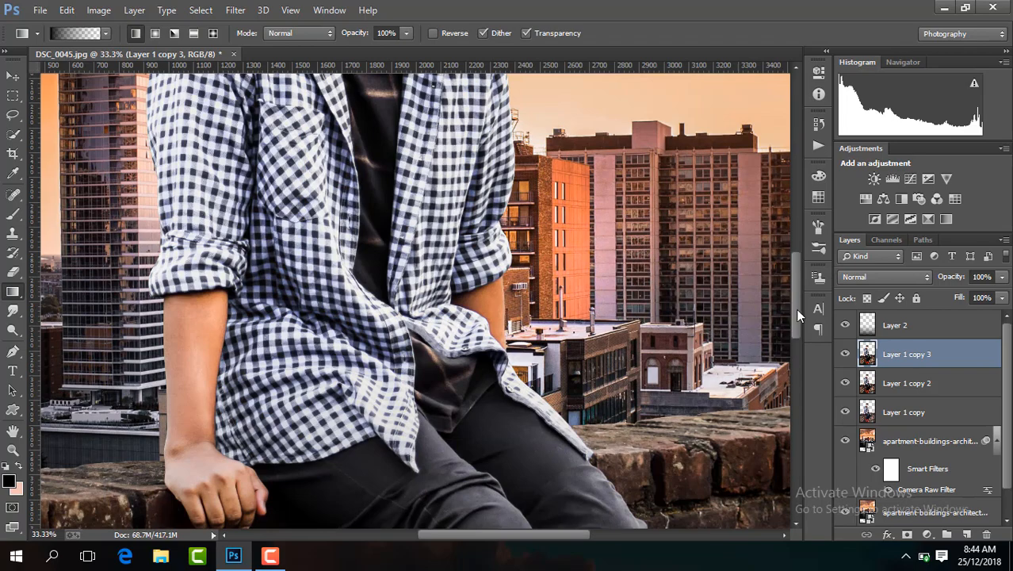
{"action": "left_click_drag", "start_coordinate": [795, 308], "coordinate": [794, 245]}
{"action": "key", "text": "ctrl+plus"}
{"action": "key", "text": "ctrl+plus"}
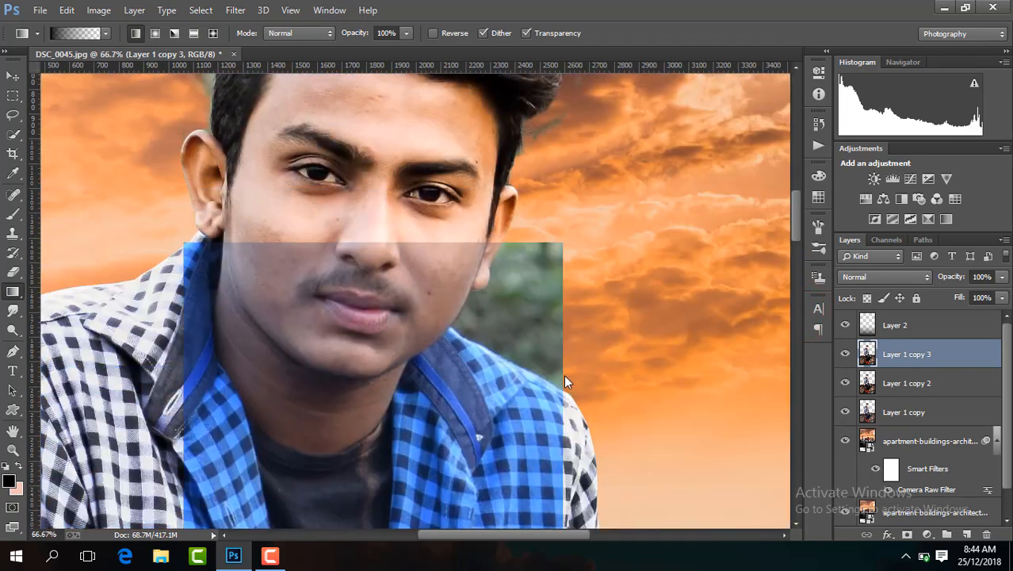
{"action": "left_click_drag", "start_coordinate": [533, 538], "coordinate": [522, 537]}
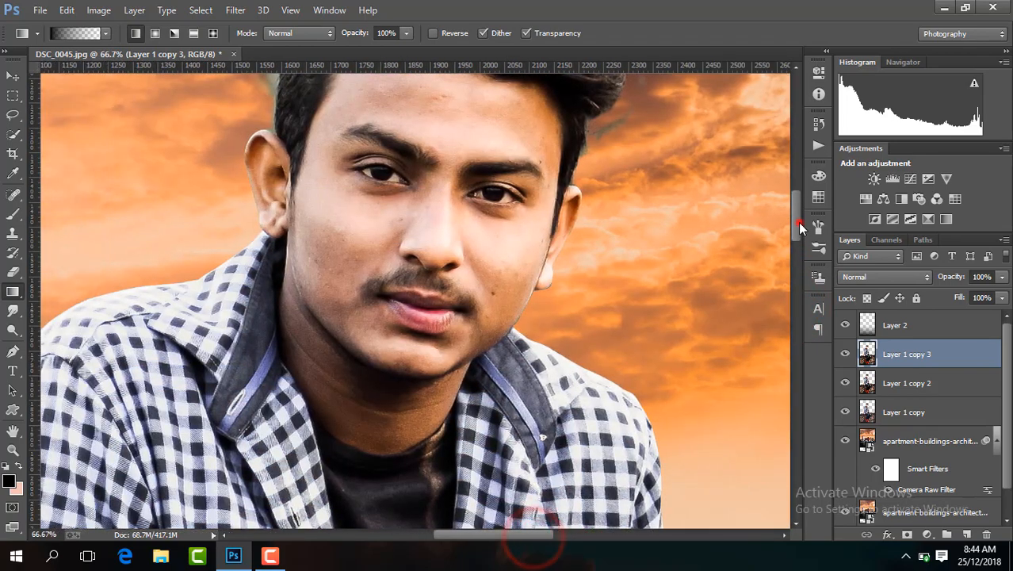
{"action": "left_click_drag", "start_coordinate": [796, 223], "coordinate": [795, 207]}
{"action": "key", "text": "ctrl+plus"}
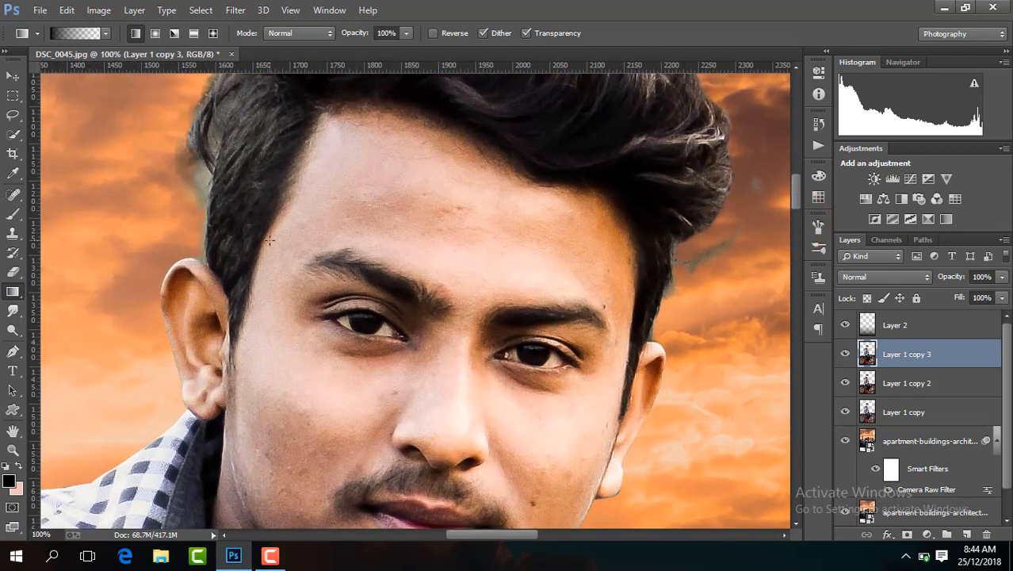
{"action": "left_click", "coordinate": [12, 219]}
{"action": "left_click", "coordinate": [80, 253]}
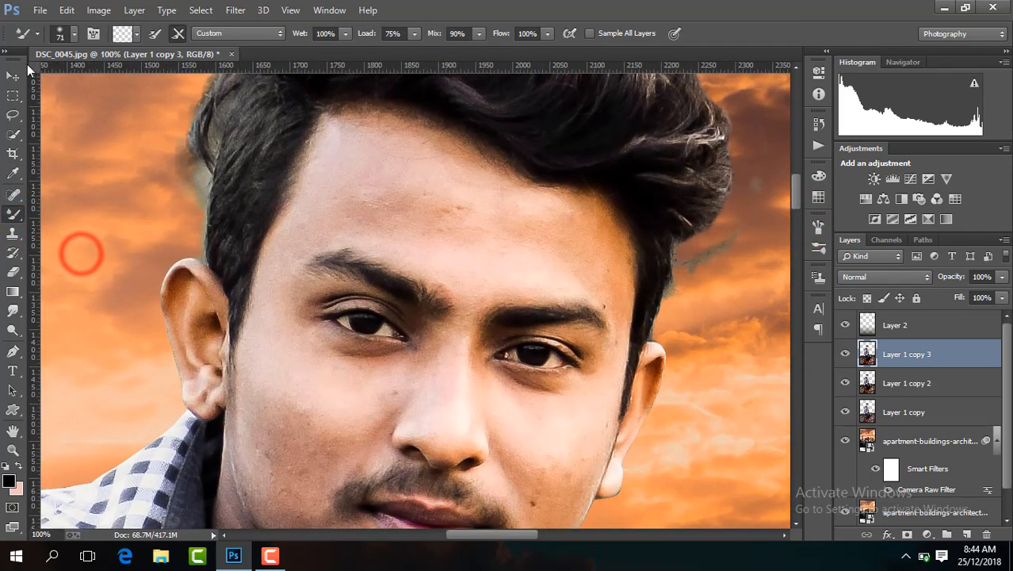
{"action": "left_click", "coordinate": [73, 33]}
{"action": "left_click_drag", "start_coordinate": [115, 76], "coordinate": [125, 80]}
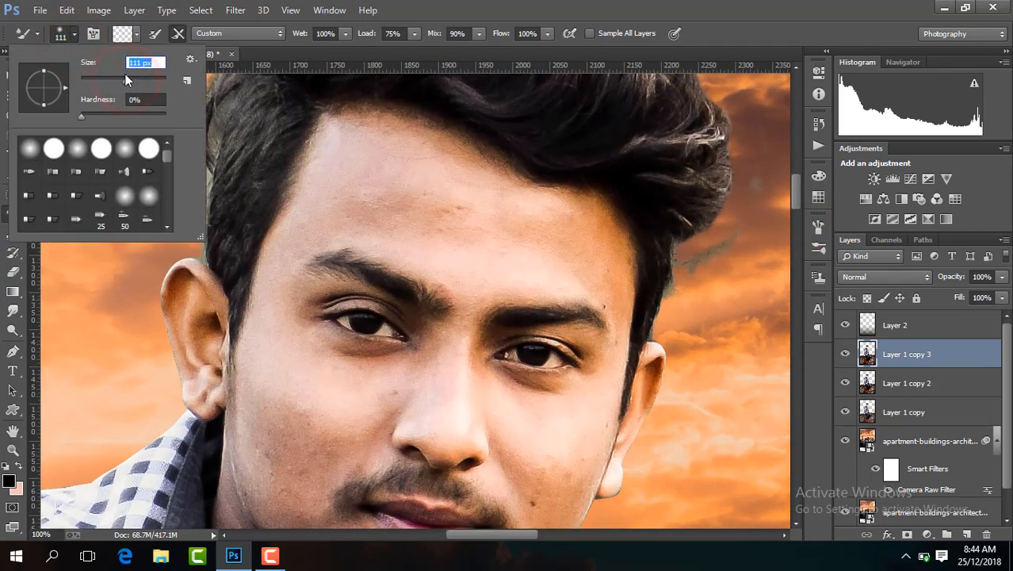
Step: Smooth the skin across the man's forehead with Mixer Brush strokes on Layer 1 copy 3
{"action": "mouse_move", "coordinate": [459, 224]}
{"action": "left_mouse_down"}
{"action": "mouse_move", "coordinate": [432, 227]}
{"action": "mouse_move", "coordinate": [383, 203]}
{"action": "mouse_move", "coordinate": [356, 174]}
{"action": "left_mouse_up"}
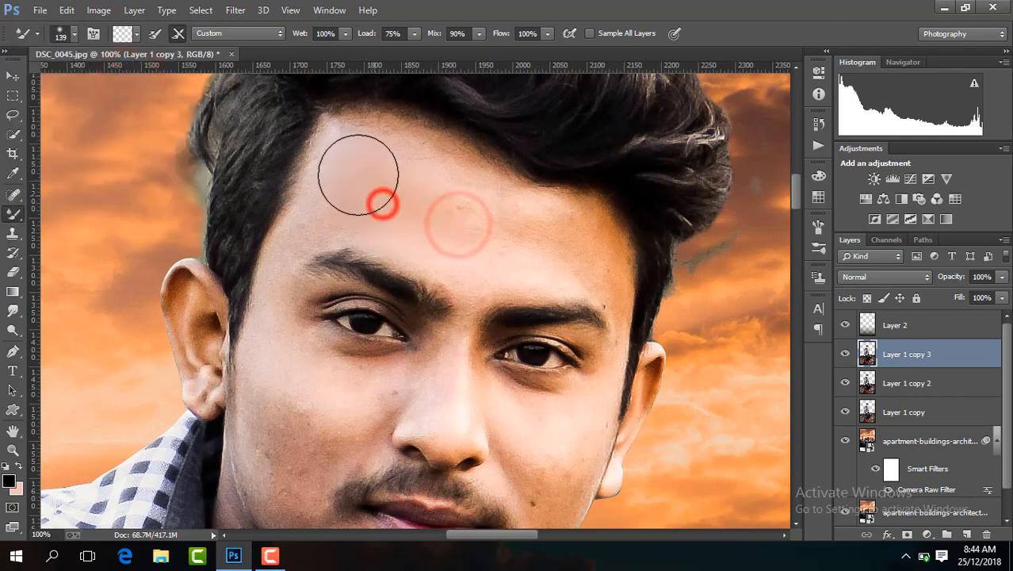
{"action": "left_click_drag", "start_coordinate": [500, 242], "coordinate": [481, 220]}
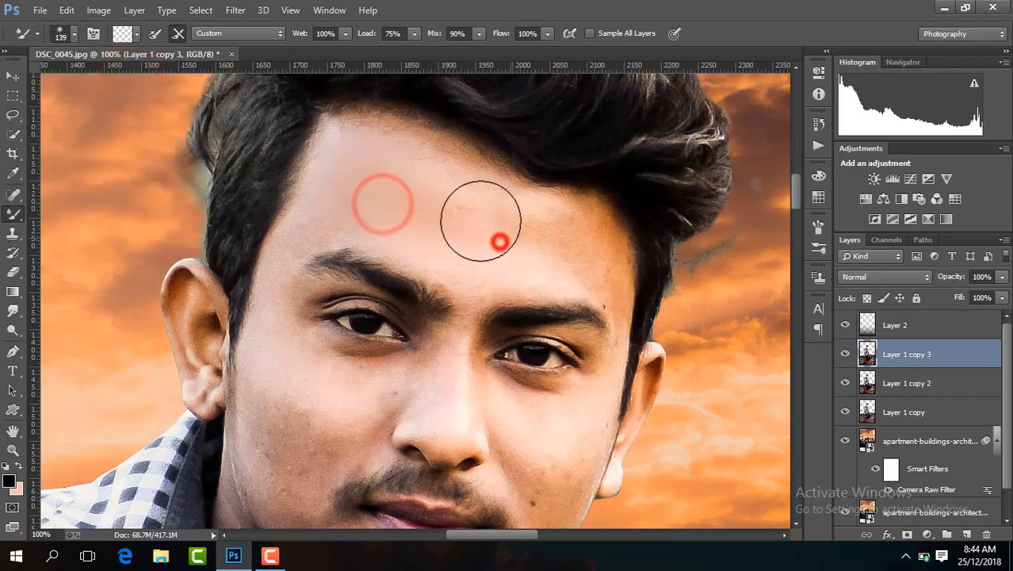
{"action": "left_click", "coordinate": [271, 557]}
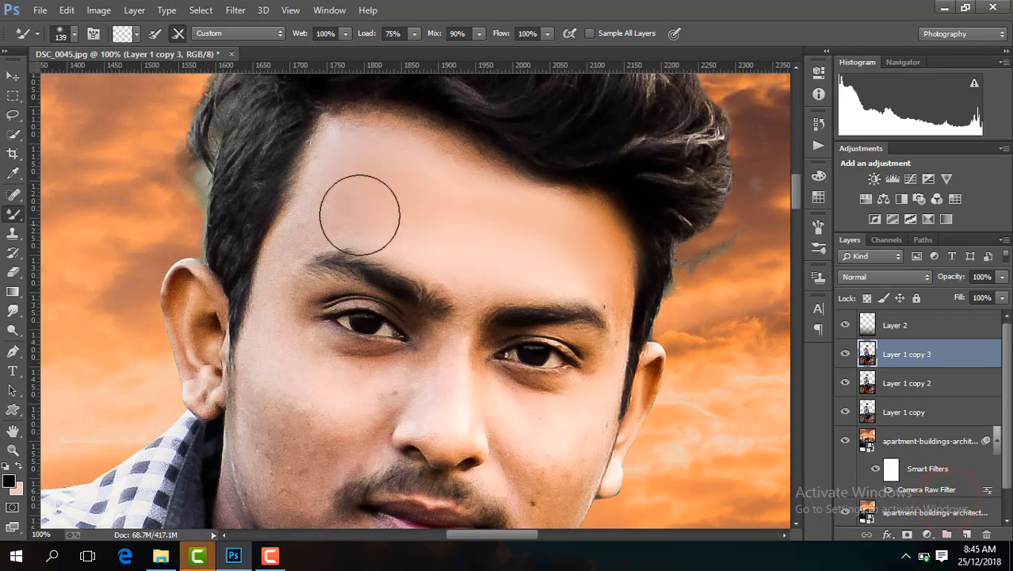
Step: Set the Mixer Brush to 87 px and smooth the lower forehead above both eyebrows on Layer 1 copy 3
{"action": "left_click", "coordinate": [73, 33]}
{"action": "left_click", "coordinate": [113, 80]}
{"action": "left_click", "coordinate": [338, 203]}
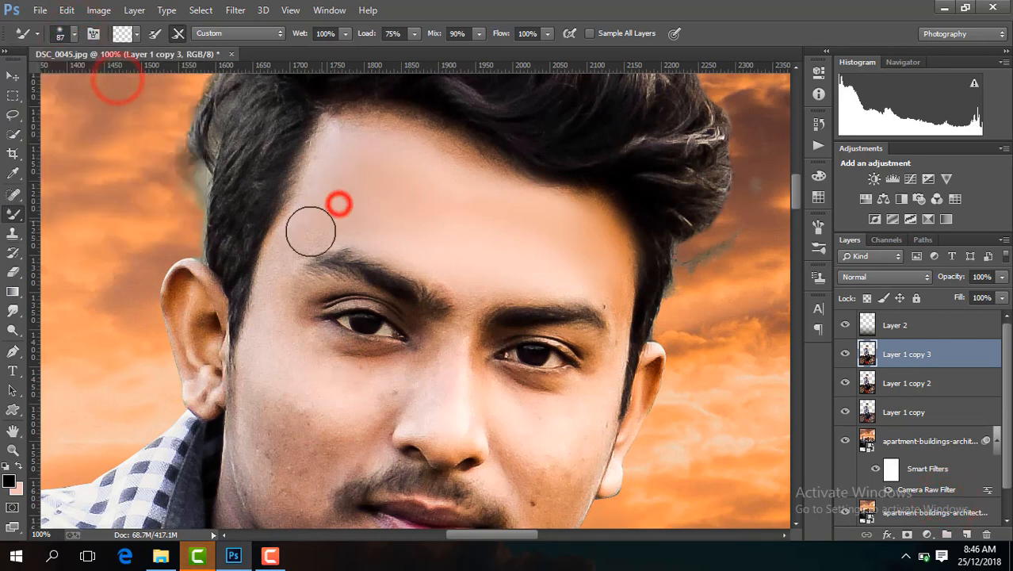
{"action": "mouse_move", "coordinate": [373, 214]}
{"action": "left_mouse_down"}
{"action": "mouse_move", "coordinate": [430, 170]}
{"action": "mouse_move", "coordinate": [579, 223]}
{"action": "mouse_move", "coordinate": [593, 248]}
{"action": "left_mouse_up"}
{"action": "left_click_drag", "start_coordinate": [597, 260], "coordinate": [605, 289]}
{"action": "mouse_move", "coordinate": [608, 270]}
{"action": "left_mouse_down"}
{"action": "mouse_move", "coordinate": [593, 230]}
{"action": "mouse_move", "coordinate": [559, 262]}
{"action": "mouse_move", "coordinate": [468, 268]}
{"action": "left_mouse_up"}
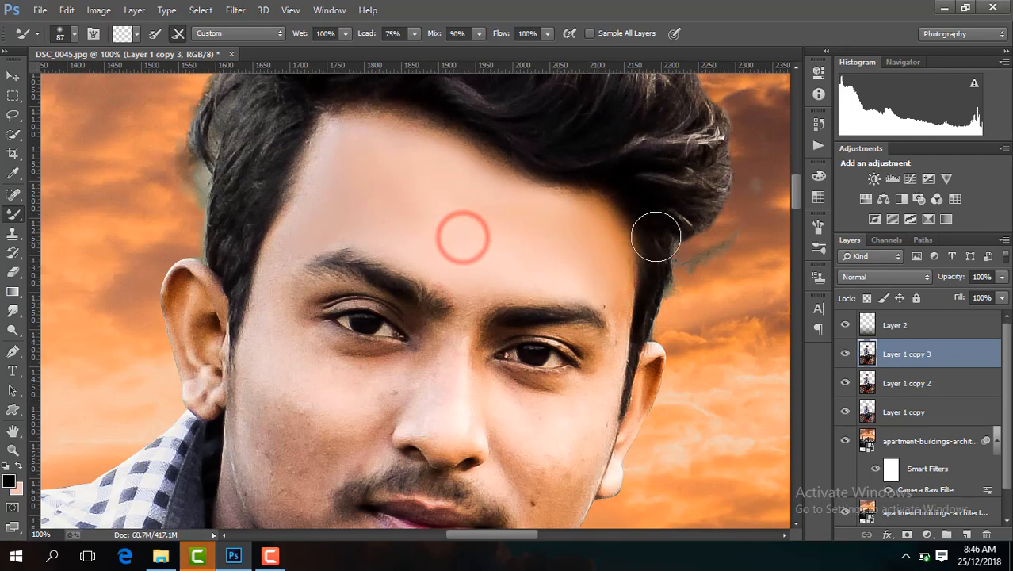
Step: Set the Mixer Brush to 114 px and smooth the man's right cheek from the ear to the nose and mustache
{"action": "left_click_drag", "start_coordinate": [799, 203], "coordinate": [795, 215]}
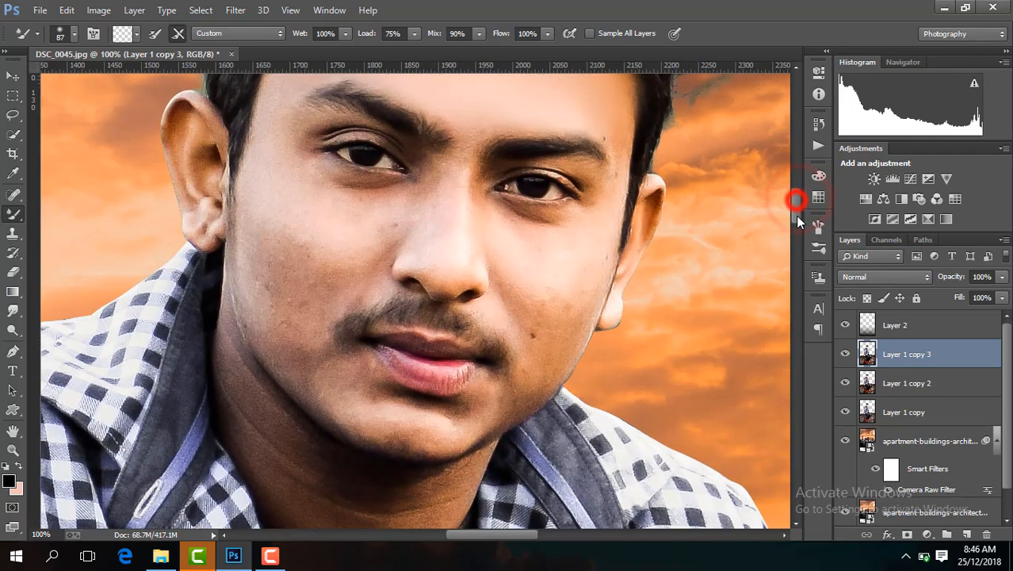
{"action": "left_click", "coordinate": [71, 35]}
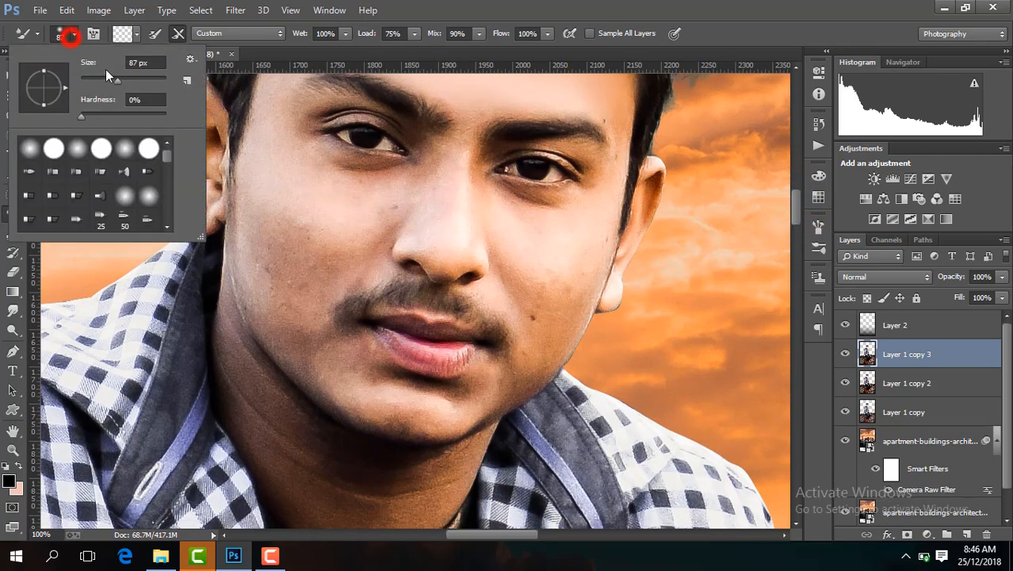
{"action": "left_click", "coordinate": [357, 212]}
{"action": "left_click", "coordinate": [300, 191]}
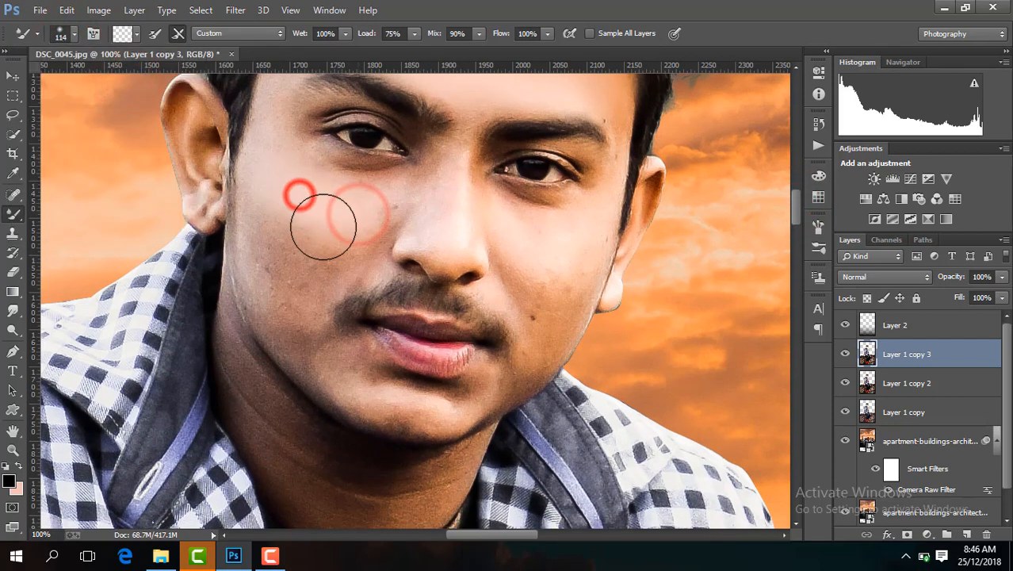
{"action": "left_click", "coordinate": [323, 227]}
{"action": "left_click", "coordinate": [316, 241]}
{"action": "left_click", "coordinate": [289, 204]}
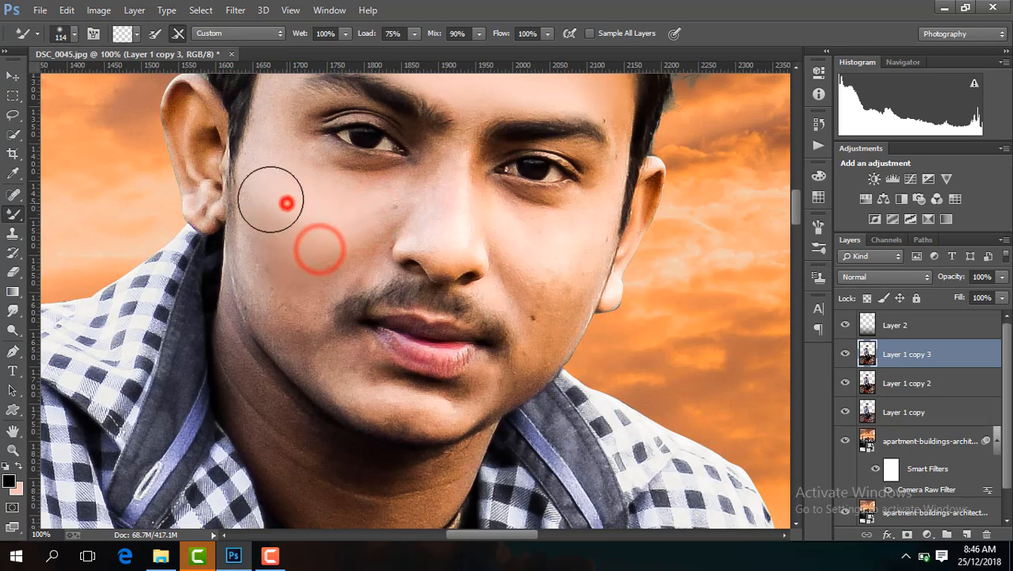
{"action": "left_click", "coordinate": [278, 265]}
{"action": "left_click", "coordinate": [368, 233]}
{"action": "left_click", "coordinate": [306, 255]}
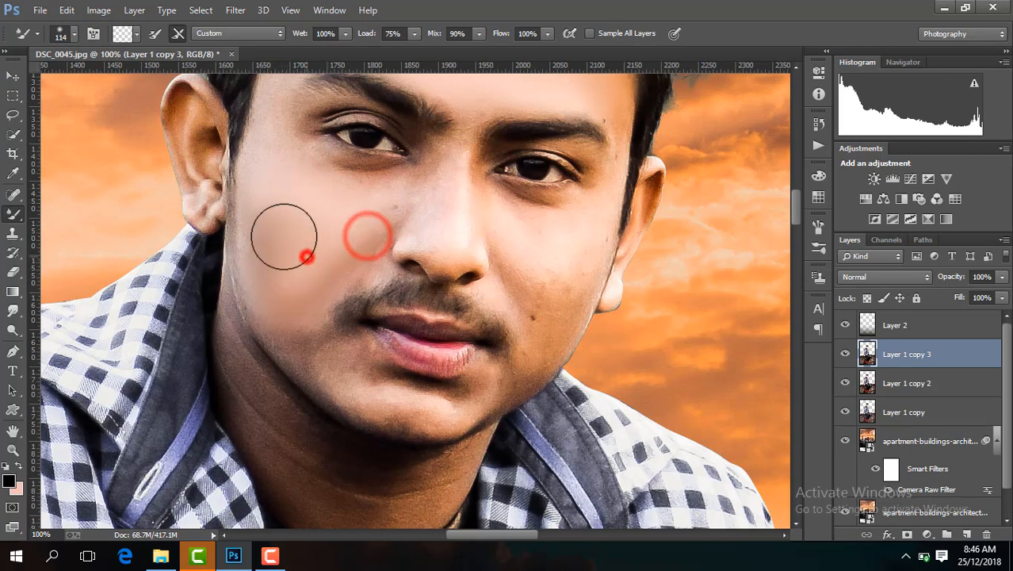
{"action": "left_click", "coordinate": [320, 200]}
{"action": "left_click", "coordinate": [279, 234]}
{"action": "left_click", "coordinate": [378, 219]}
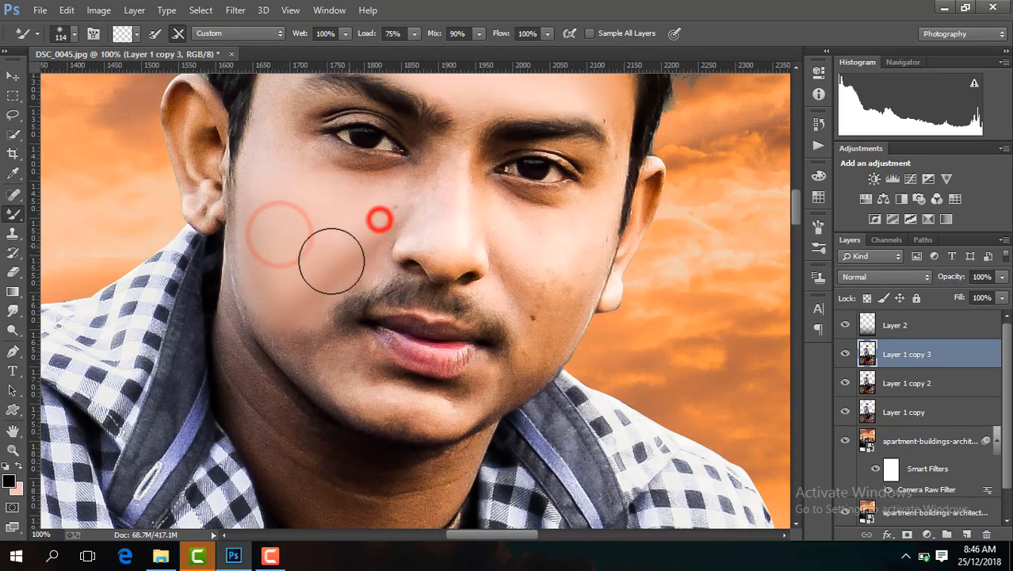
{"action": "left_click", "coordinate": [316, 258]}
{"action": "left_click", "coordinate": [355, 229]}
{"action": "left_click", "coordinate": [291, 235]}
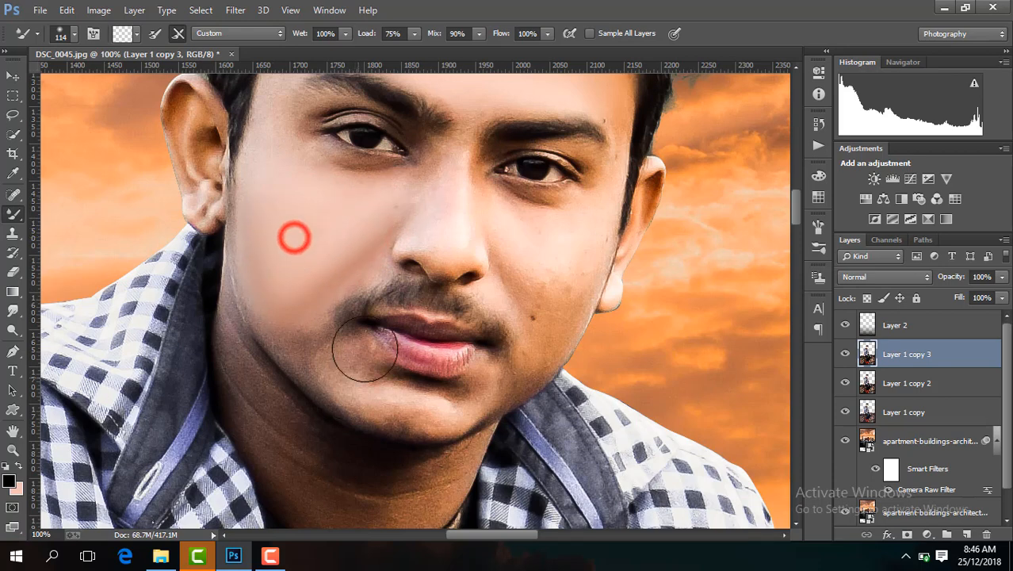
Step: Smooth the man's left cheek between the nose, earlobe and corner of the mouth with Mixer Brush strokes
{"action": "left_click", "coordinate": [545, 267]}
{"action": "left_click", "coordinate": [539, 294]}
{"action": "left_click", "coordinate": [574, 255]}
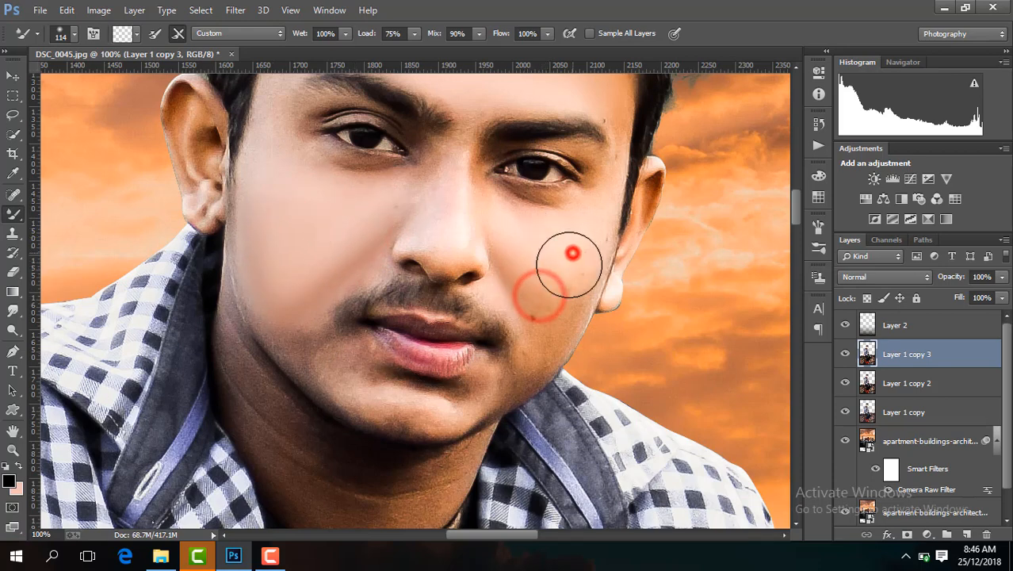
{"action": "left_click", "coordinate": [558, 301]}
{"action": "left_click", "coordinate": [565, 265]}
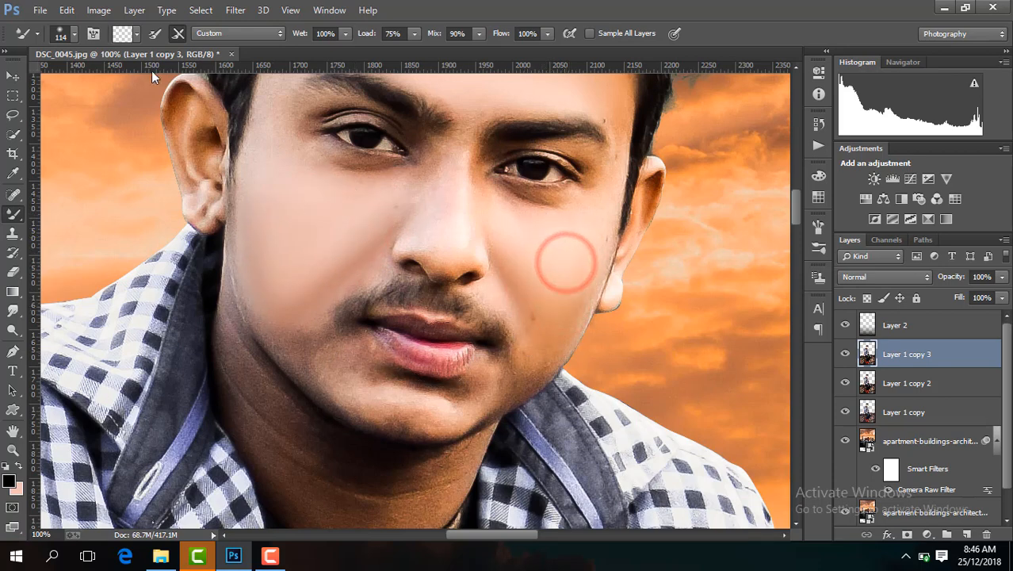
Step: Set the Mixer Brush to 73 px and smooth the bridge, tip and sides of the man's nose
{"action": "left_click", "coordinate": [73, 34]}
{"action": "key", "text": "Menu"}
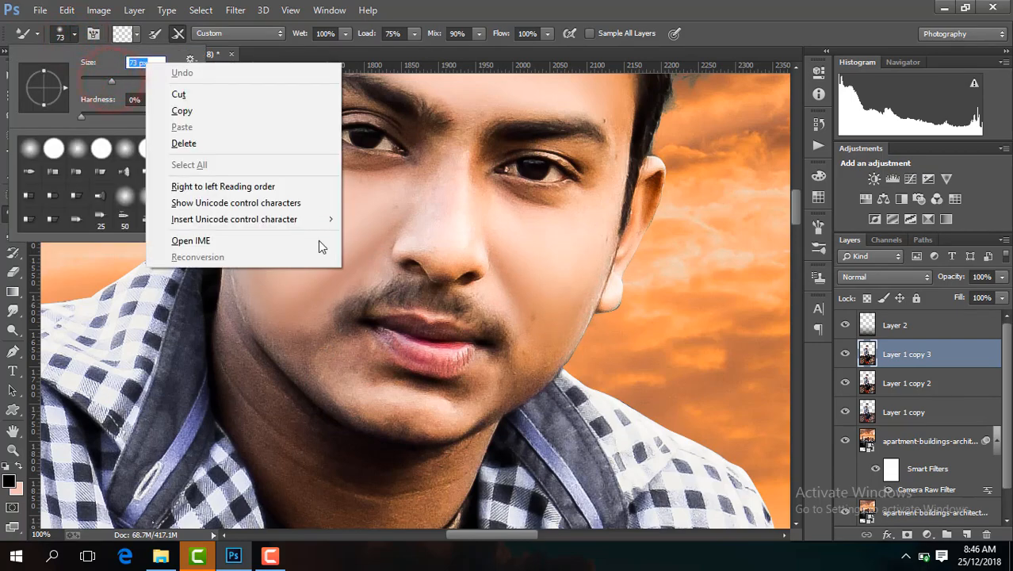
{"action": "left_click", "coordinate": [385, 227]}
{"action": "scroll", "coordinate": [385, 227], "scroll_direction": "up", "scroll_amount": 1}
{"action": "left_click", "coordinate": [477, 179]}
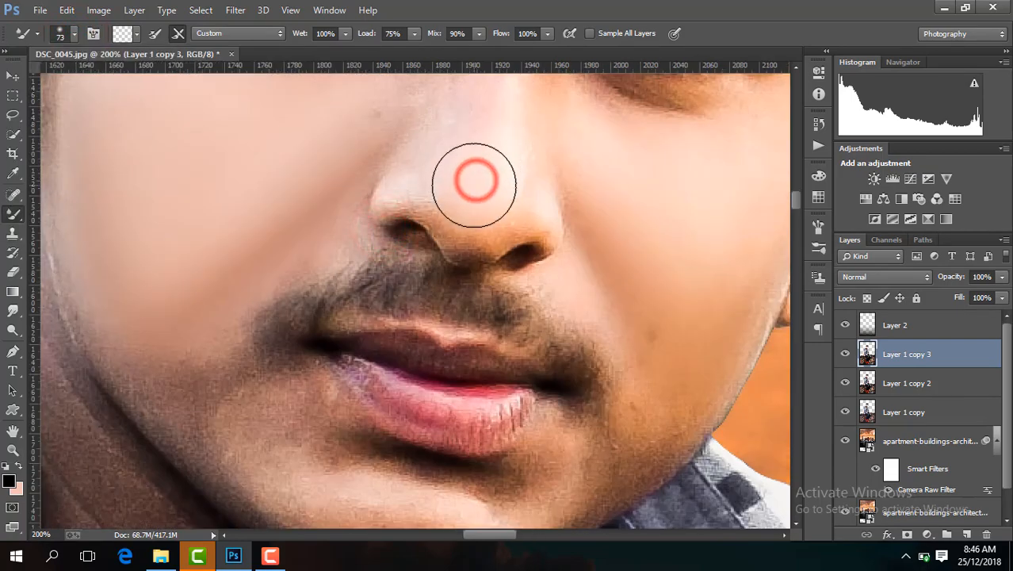
{"action": "left_click_drag", "start_coordinate": [795, 205], "coordinate": [792, 194]}
{"action": "left_click", "coordinate": [488, 303]}
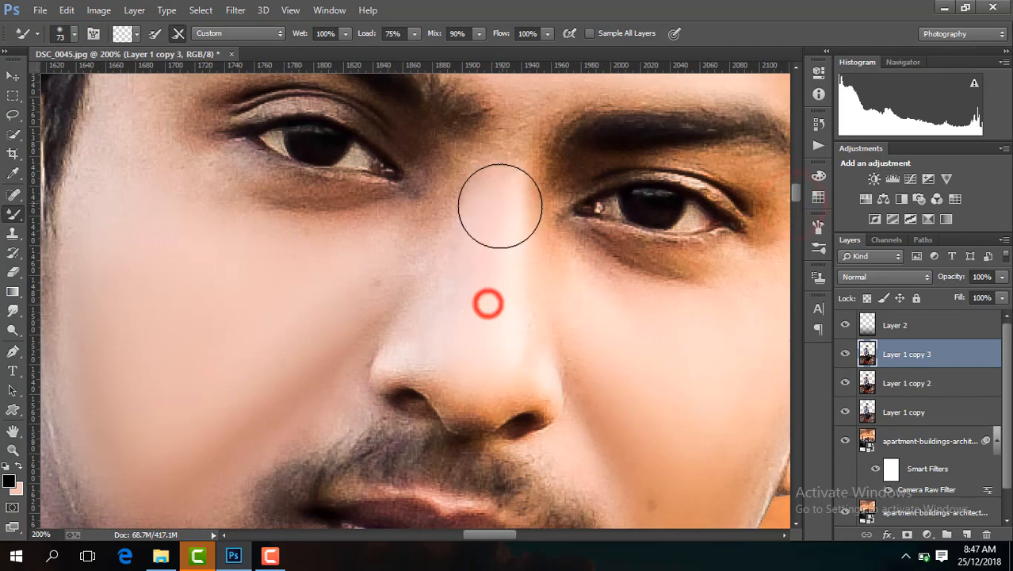
{"action": "left_click", "coordinate": [552, 319]}
{"action": "left_click", "coordinate": [372, 300]}
{"action": "left_click", "coordinate": [421, 238]}
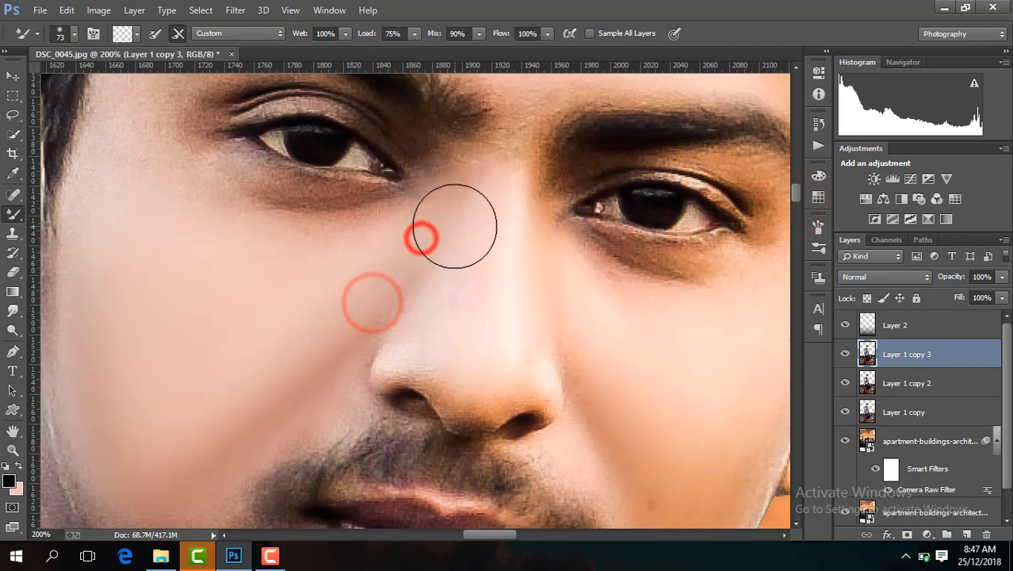
{"action": "left_click", "coordinate": [453, 223]}
Step: Smooth the skin beneath the man's right eye and out toward his temple with Mixer Brush strokes
{"action": "left_click", "coordinate": [322, 273]}
{"action": "left_click", "coordinate": [370, 236]}
{"action": "left_click", "coordinate": [267, 223]}
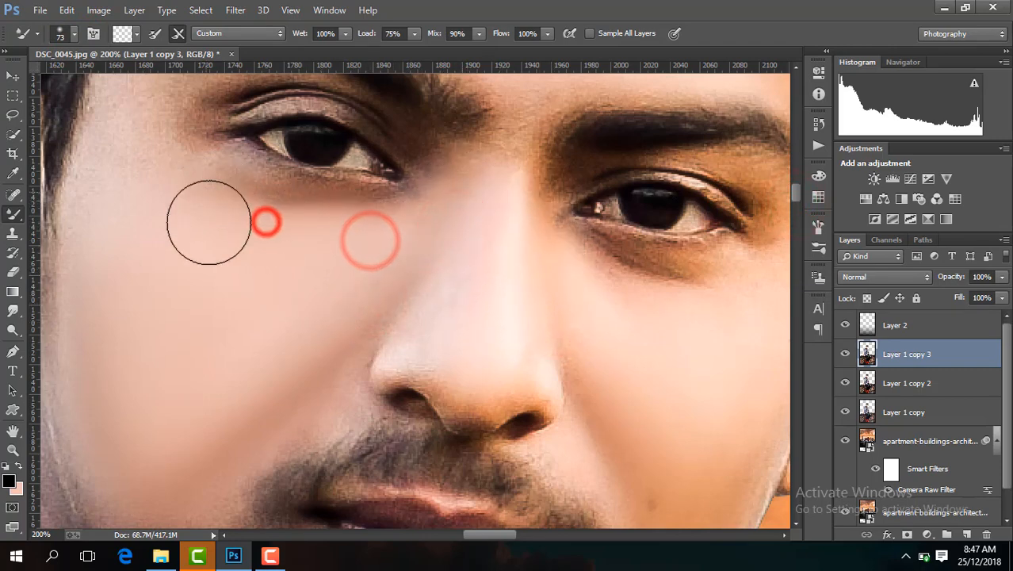
{"action": "left_click", "coordinate": [209, 222]}
{"action": "left_click", "coordinate": [144, 209]}
{"action": "left_click", "coordinate": [130, 161]}
{"action": "left_click", "coordinate": [208, 225]}
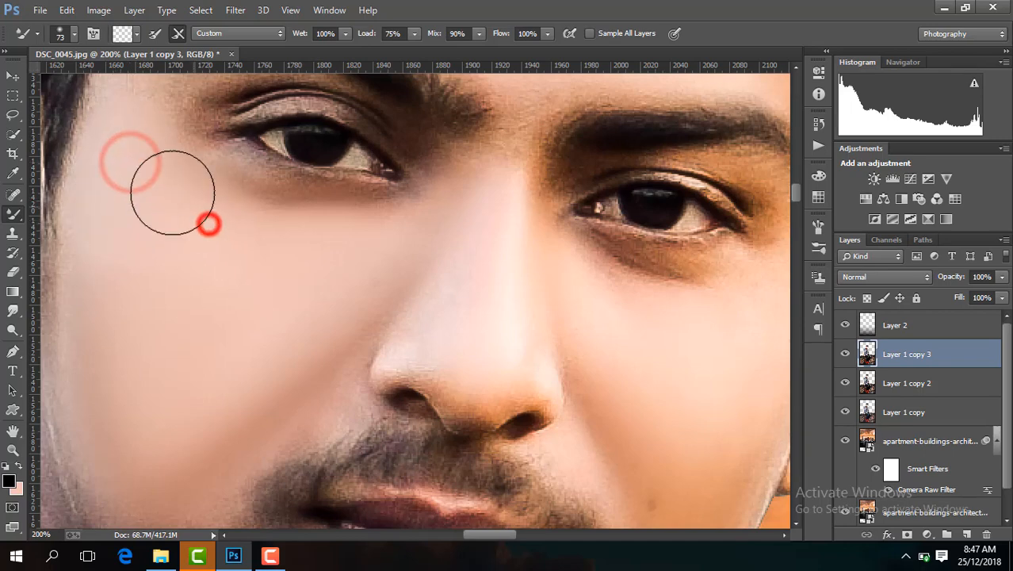
Step: Smooth the man's right temple beside the eyebrow and the skin between his eyebrows
{"action": "left_click_drag", "start_coordinate": [796, 199], "coordinate": [795, 189]}
{"action": "left_click", "coordinate": [185, 163]}
{"action": "left_click", "coordinate": [134, 298]}
{"action": "left_click", "coordinate": [162, 211]}
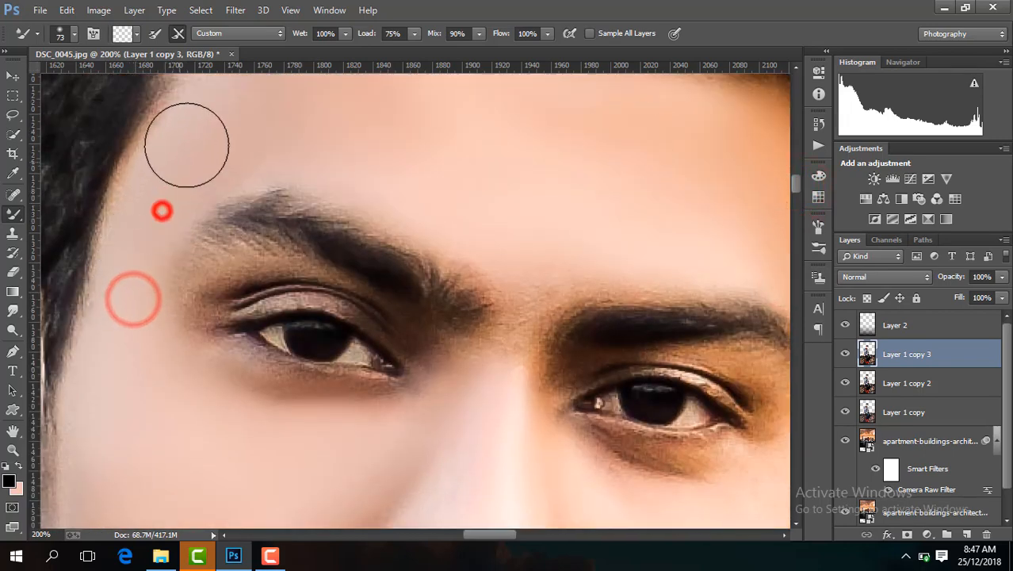
{"action": "left_click", "coordinate": [537, 283]}
Step: Smooth the skin beneath the man's left eye and down the cheek beside his ear
{"action": "left_click_drag", "start_coordinate": [468, 536], "coordinate": [493, 537]}
{"action": "left_click_drag", "start_coordinate": [797, 185], "coordinate": [795, 196]}
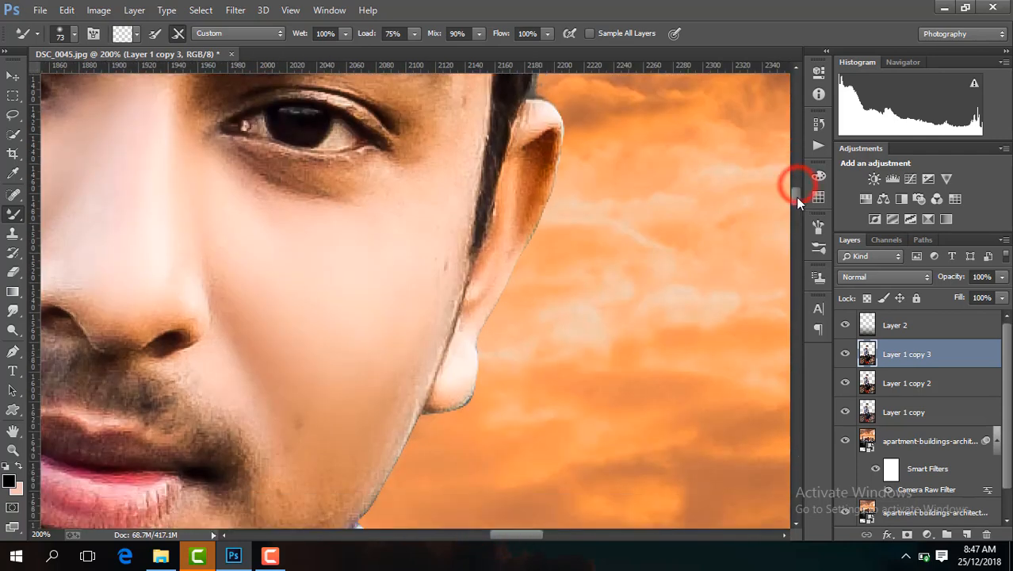
{"action": "left_click", "coordinate": [371, 213]}
{"action": "left_click", "coordinate": [286, 216]}
{"action": "left_click", "coordinate": [316, 201]}
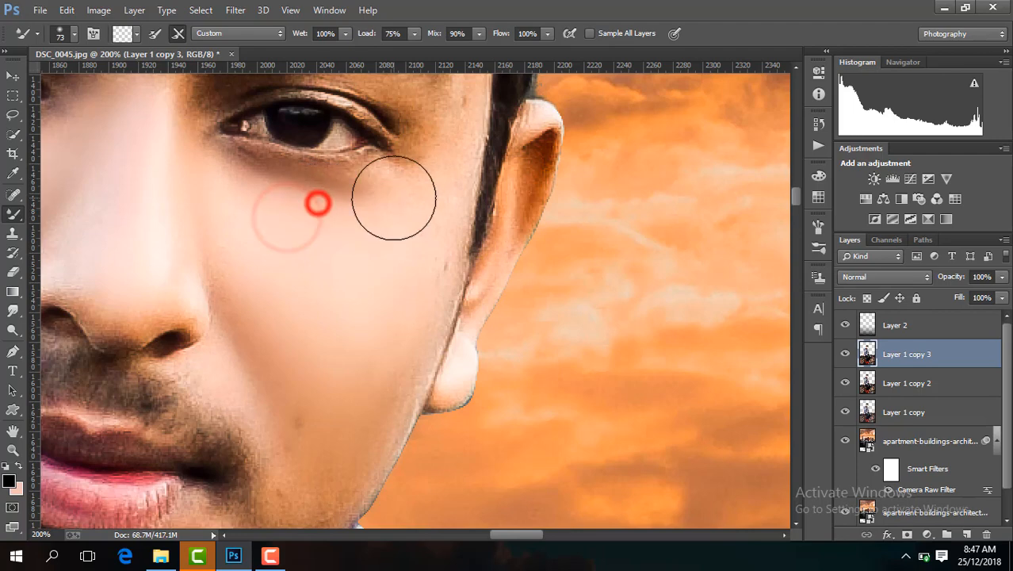
{"action": "left_click", "coordinate": [392, 197]}
{"action": "left_click", "coordinate": [409, 247]}
{"action": "left_click", "coordinate": [375, 364]}
{"action": "left_click", "coordinate": [259, 297]}
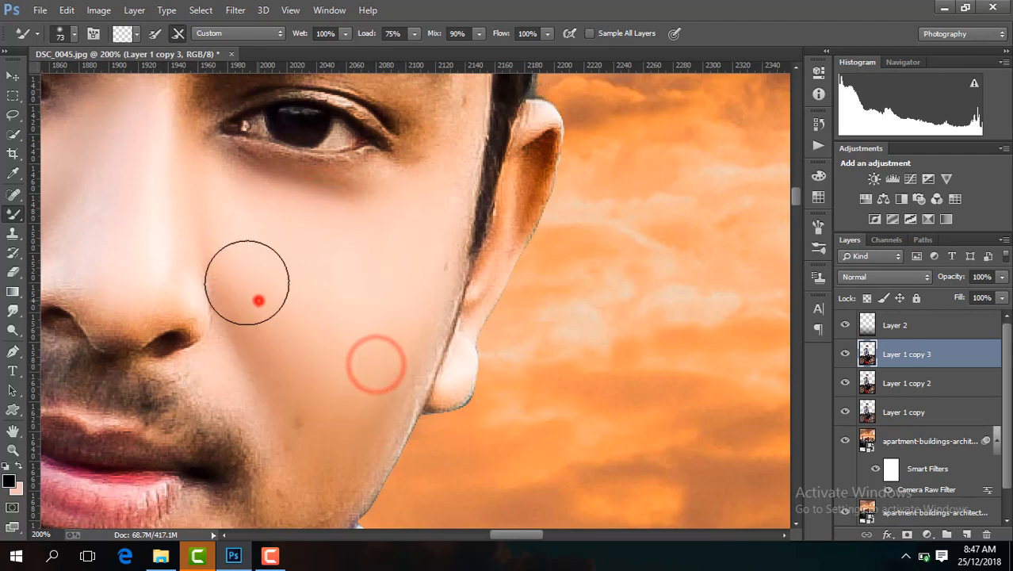
Step: Smooth the blemished skin along the man's left jaw between the mouth corner and the face edge
{"action": "left_click_drag", "start_coordinate": [796, 202], "coordinate": [796, 208]}
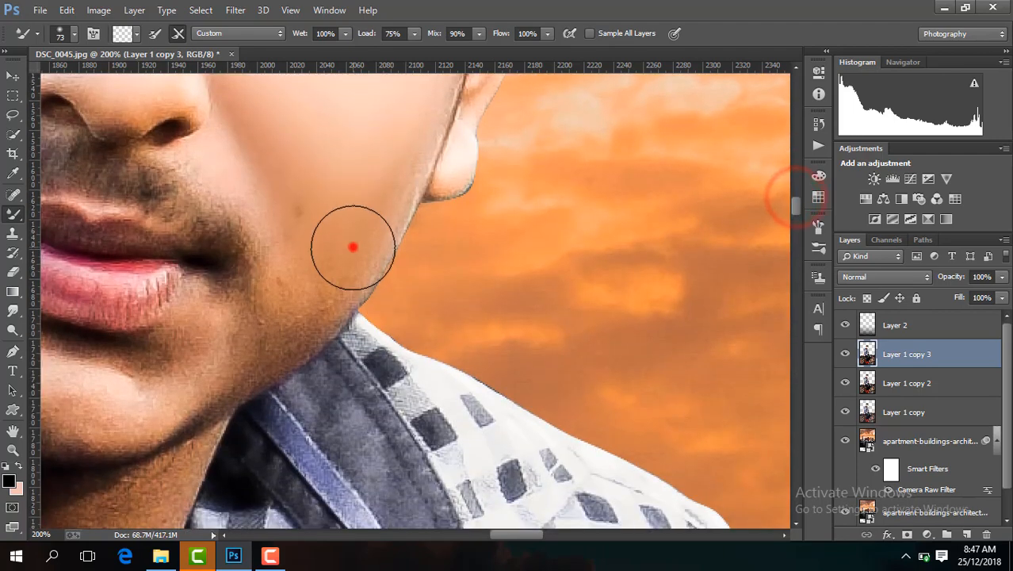
{"action": "left_click", "coordinate": [352, 242]}
{"action": "left_click", "coordinate": [309, 279]}
{"action": "left_click", "coordinate": [368, 208]}
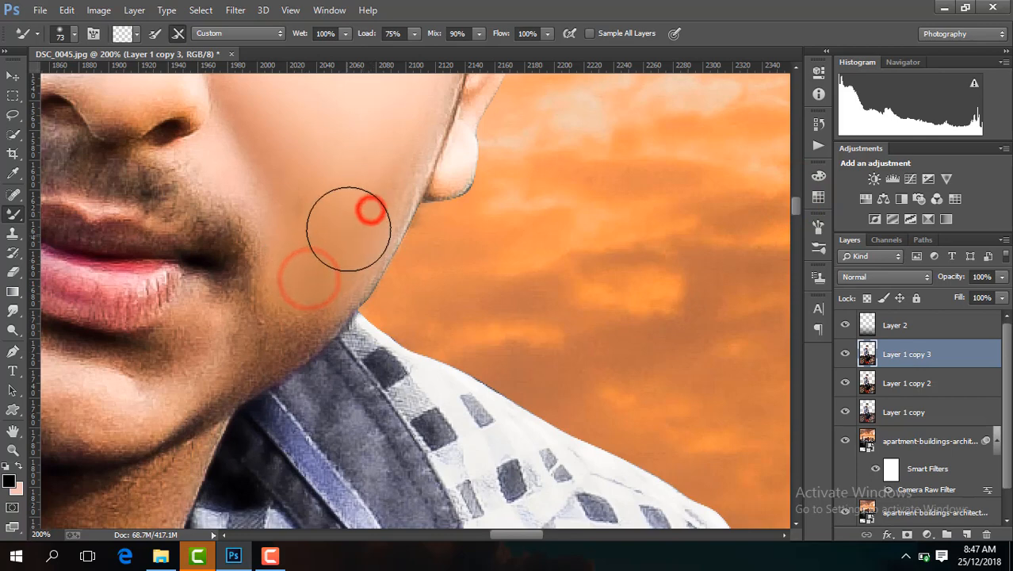
Step: Smooth the man's chin and the skin below his lower lip, continuing toward the right side of his jaw
{"action": "left_click", "coordinate": [168, 385]}
{"action": "left_click", "coordinate": [194, 361]}
{"action": "left_click_drag", "start_coordinate": [527, 534], "coordinate": [502, 534]}
{"action": "left_click", "coordinate": [420, 402]}
{"action": "left_click", "coordinate": [350, 383]}
{"action": "left_click", "coordinate": [273, 353]}
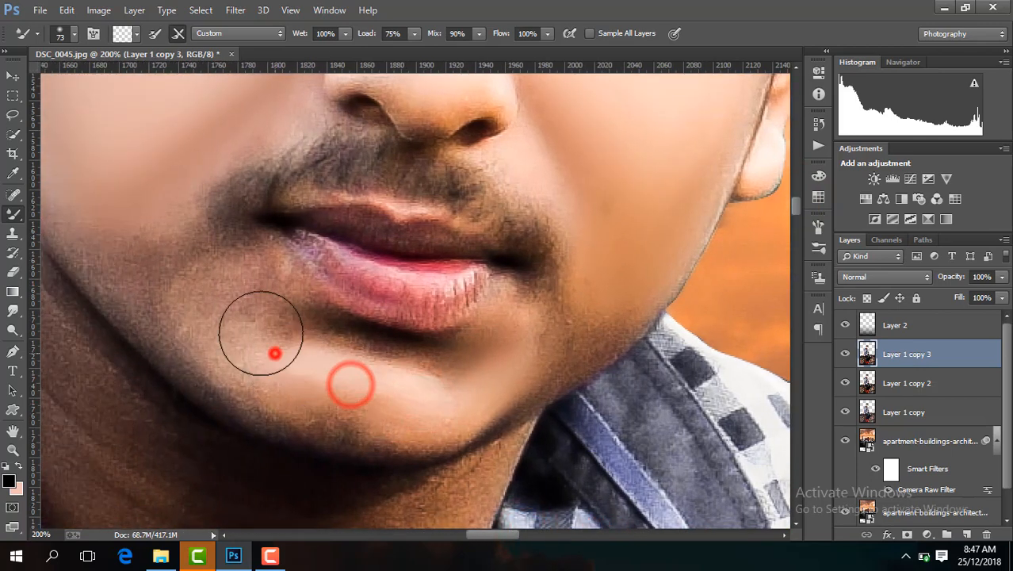
{"action": "left_click", "coordinate": [244, 293]}
{"action": "left_click", "coordinate": [238, 351]}
{"action": "left_click", "coordinate": [292, 336]}
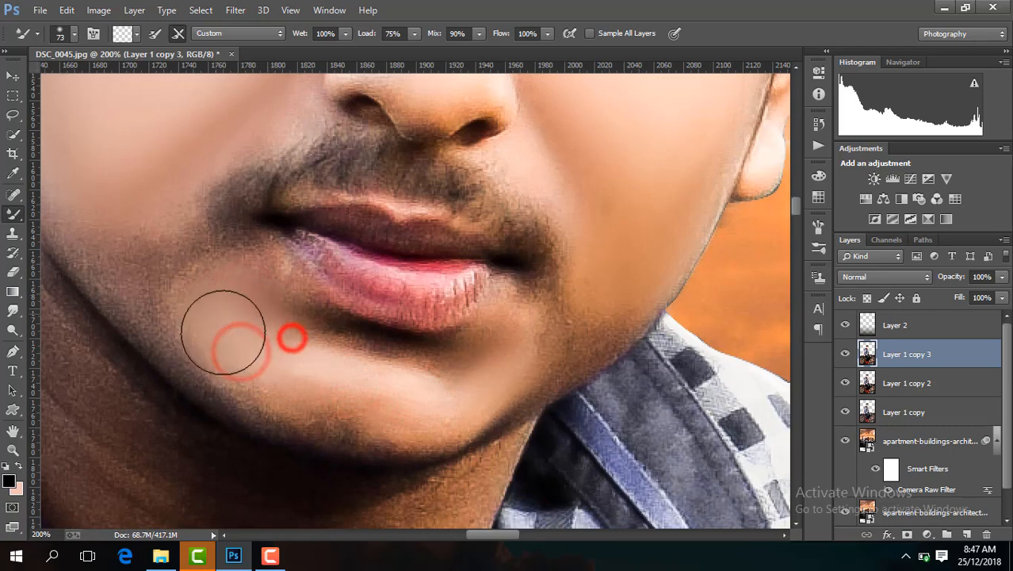
{"action": "left_click", "coordinate": [223, 335]}
{"action": "left_click", "coordinate": [187, 141]}
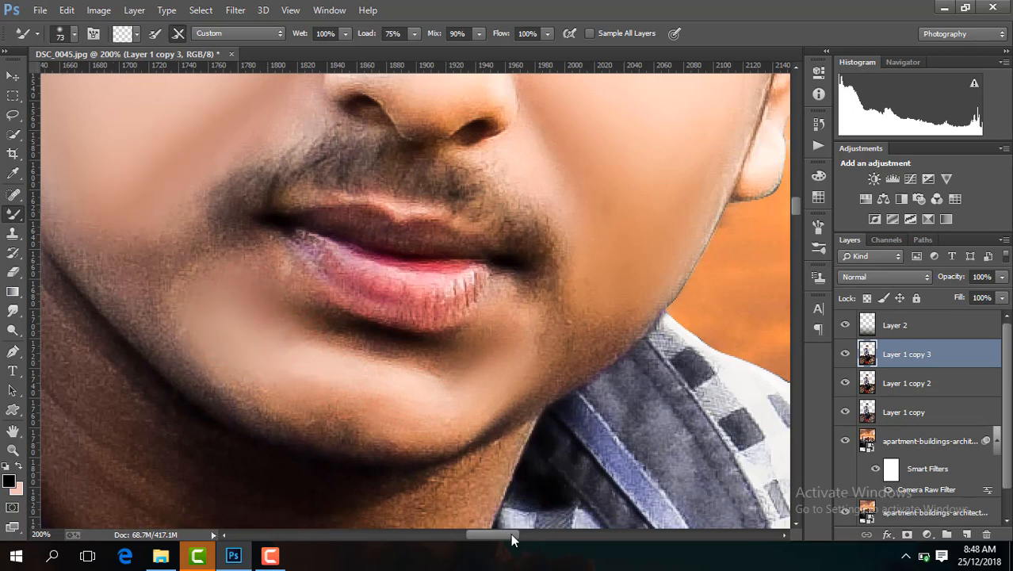
Step: Smooth the man's lower right cheek along the jawline and the skin beside his nose
{"action": "left_click_drag", "start_coordinate": [511, 534], "coordinate": [496, 534]}
{"action": "left_click", "coordinate": [276, 152]}
{"action": "left_click", "coordinate": [366, 191]}
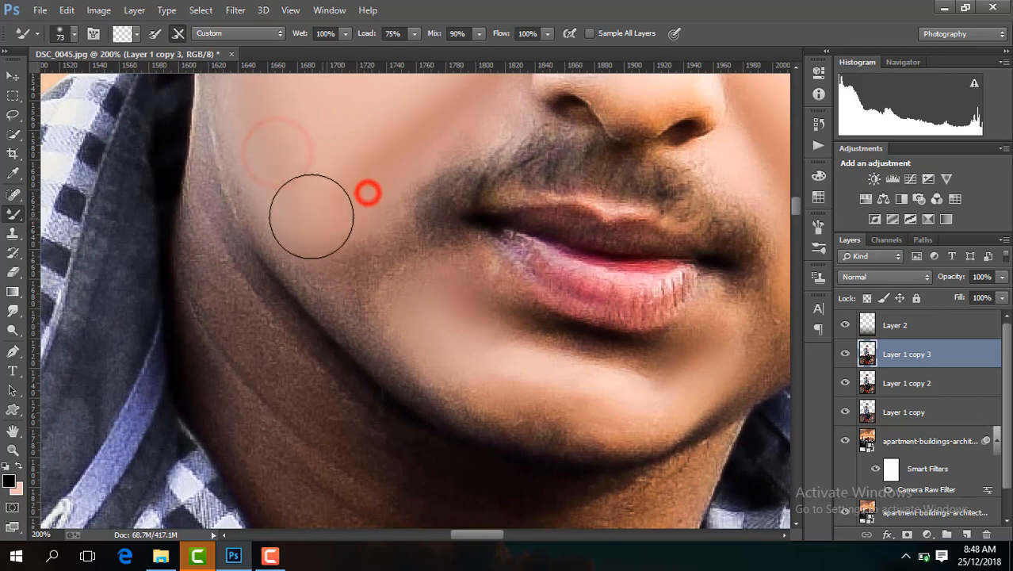
{"action": "left_click", "coordinate": [298, 215]}
{"action": "left_click_drag", "start_coordinate": [795, 208], "coordinate": [795, 196]}
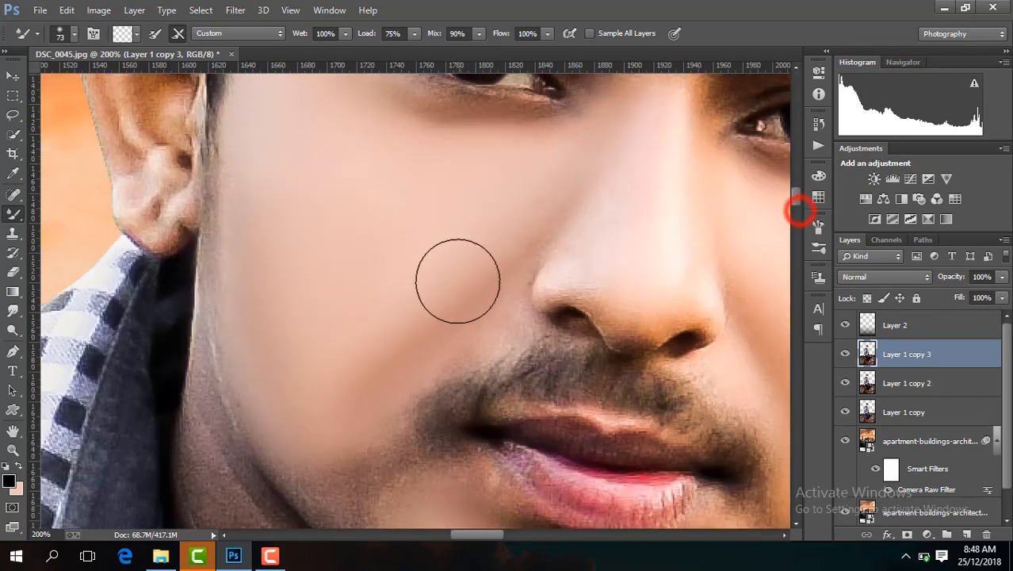
{"action": "left_click", "coordinate": [486, 308]}
Step: Lower the opacity of Layer 1 copy 3 to 75% while viewing the whole composite
{"action": "key", "text": "ctrl+minus"}
{"action": "key", "text": "ctrl+minus"}
{"action": "key", "text": "ctrl+minus"}
{"action": "key", "text": "ctrl+minus"}
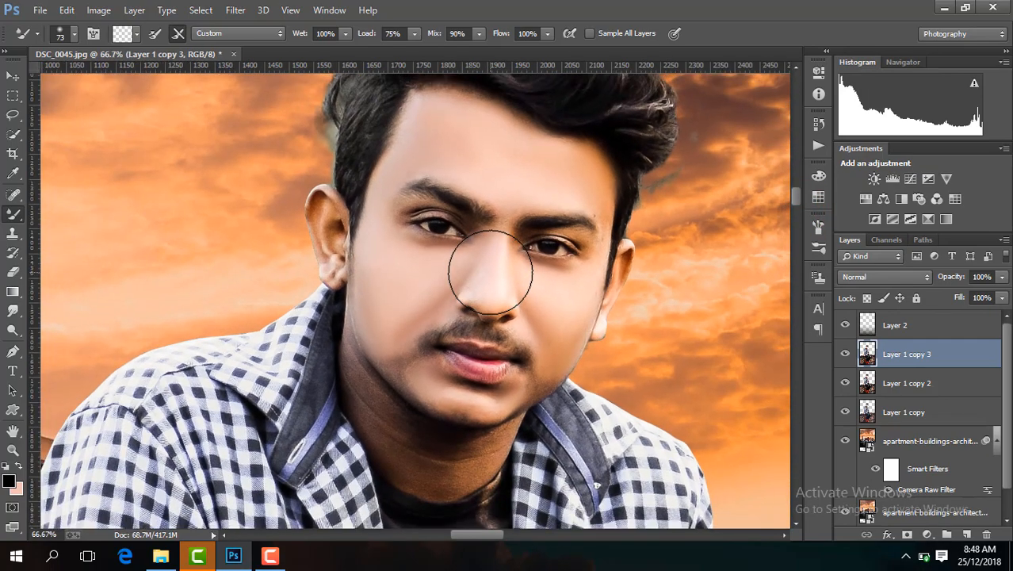
{"action": "key", "text": "ctrl+minus"}
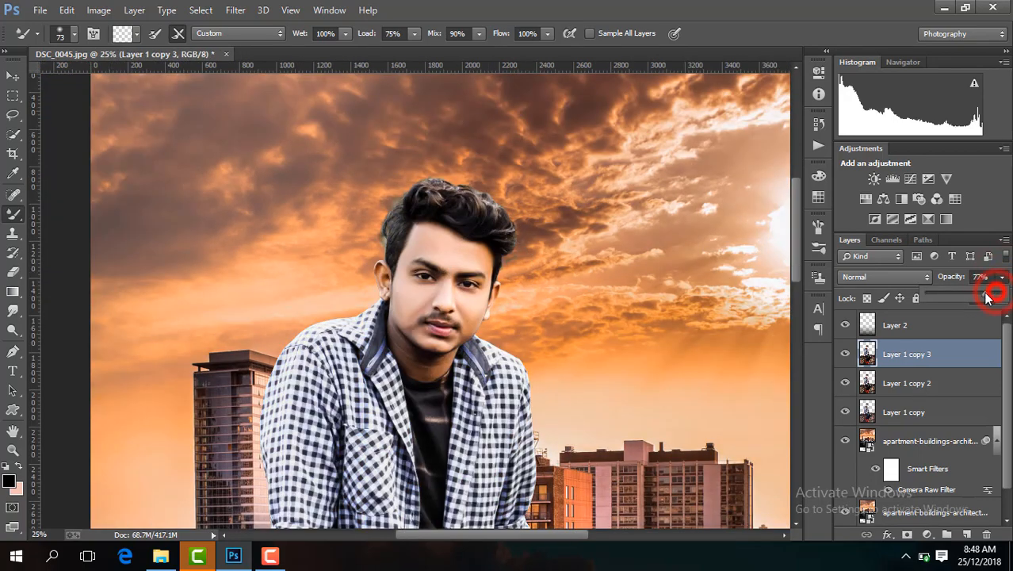
Step: Smooth the skin across the front of the man's neck, between the chin shadow and the T-shirt collar
{"action": "key", "text": "ctrl+plus"}
{"action": "key", "text": "ctrl+plus"}
{"action": "key", "text": "ctrl+plus"}
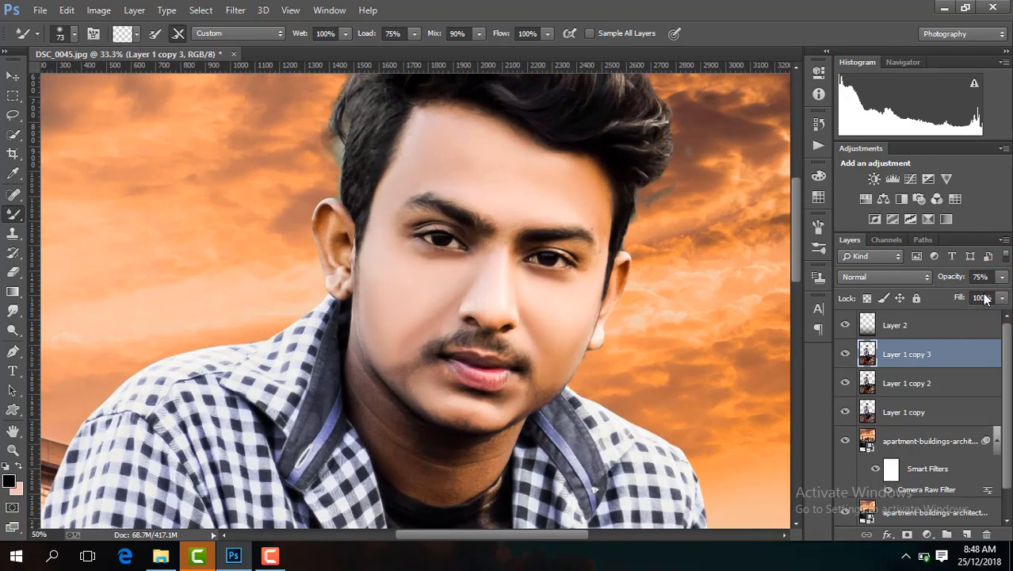
{"action": "scroll", "coordinate": [790, 242], "scroll_direction": "down", "scroll_amount": 5}
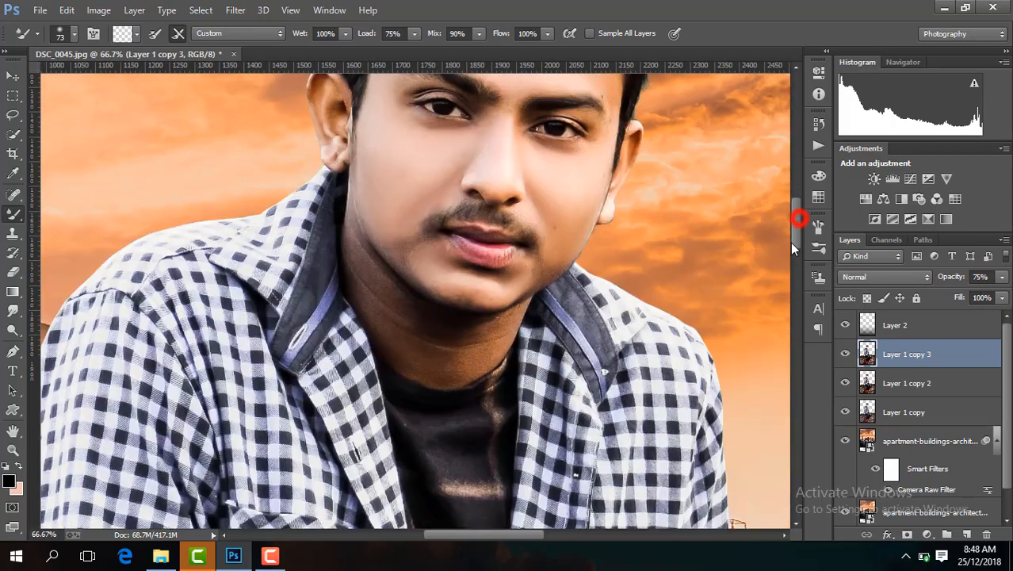
{"action": "key", "text": "ctrl+plus"}
{"action": "scroll", "coordinate": [791, 250], "scroll_direction": "down", "scroll_amount": 3}
{"action": "scroll", "coordinate": [792, 251], "scroll_direction": "up", "scroll_amount": 1}
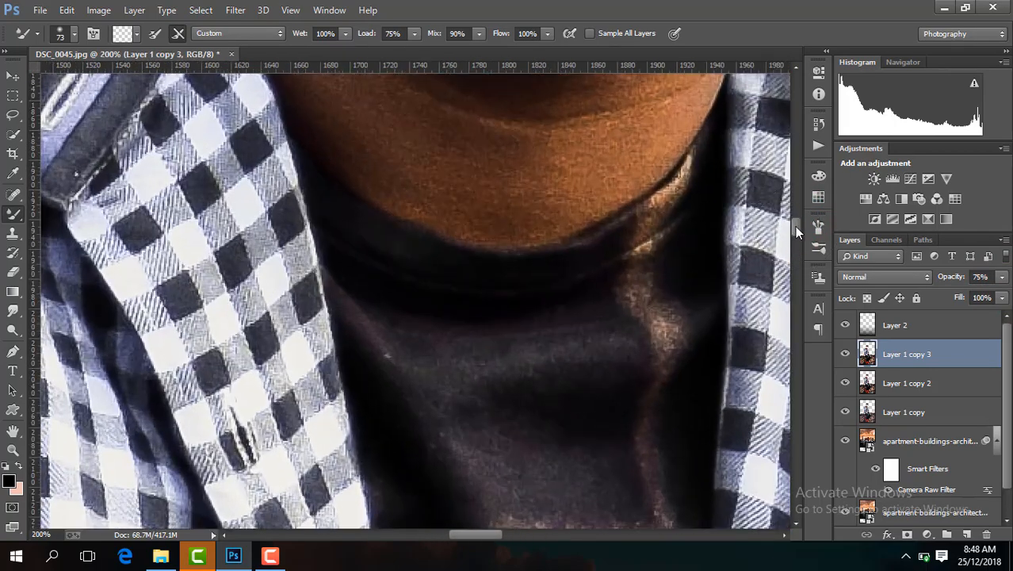
{"action": "key", "text": "ctrl+plus"}
{"action": "mouse_move", "coordinate": [646, 268]}
{"action": "left_mouse_down"}
{"action": "mouse_move", "coordinate": [663, 230]}
{"action": "mouse_move", "coordinate": [593, 313]}
{"action": "mouse_move", "coordinate": [515, 351]}
{"action": "mouse_move", "coordinate": [421, 289]}
{"action": "mouse_move", "coordinate": [624, 267]}
{"action": "mouse_move", "coordinate": [409, 254]}
{"action": "mouse_move", "coordinate": [437, 323]}
{"action": "mouse_move", "coordinate": [365, 256]}
{"action": "left_mouse_up"}
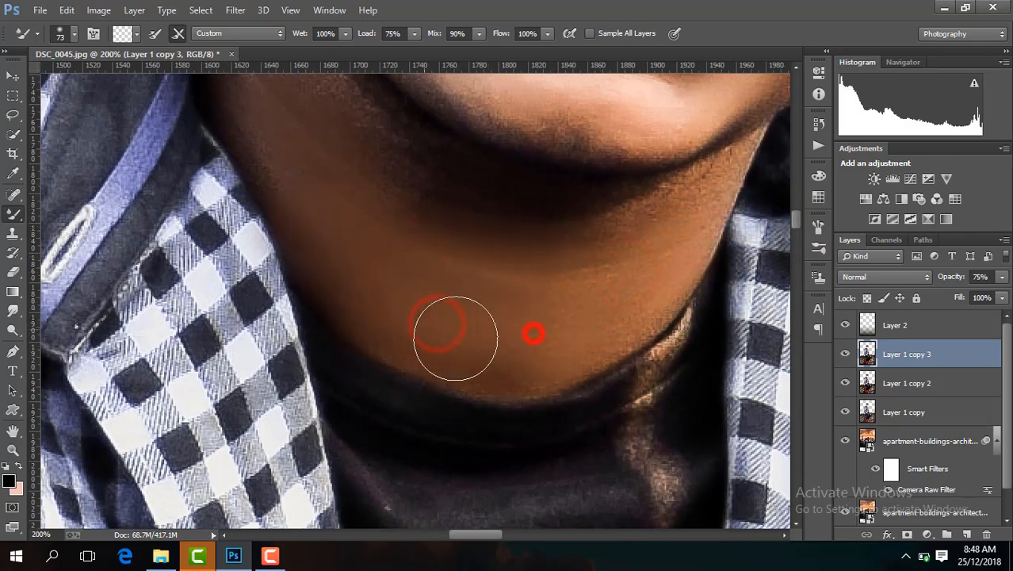
{"action": "mouse_move", "coordinate": [455, 338]}
{"action": "left_mouse_down"}
{"action": "mouse_move", "coordinate": [365, 252]}
{"action": "mouse_move", "coordinate": [460, 254]}
{"action": "mouse_move", "coordinate": [345, 175]}
{"action": "left_mouse_up"}
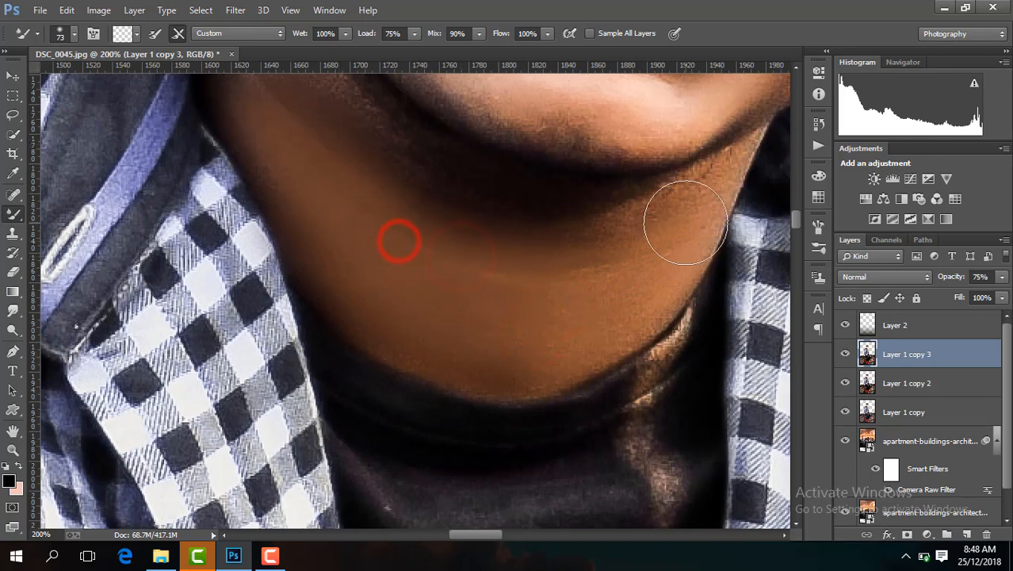
Step: Smooth the shadowed side of the man's neck below the jawline, reducing the brush to 43 px beside the jaw edge
{"action": "left_click_drag", "start_coordinate": [798, 224], "coordinate": [798, 214]}
{"action": "left_click_drag", "start_coordinate": [364, 361], "coordinate": [253, 224]}
{"action": "mouse_move", "coordinate": [330, 330]}
{"action": "left_mouse_down"}
{"action": "mouse_move", "coordinate": [234, 194]}
{"action": "mouse_move", "coordinate": [223, 153]}
{"action": "mouse_move", "coordinate": [300, 317]}
{"action": "left_mouse_up"}
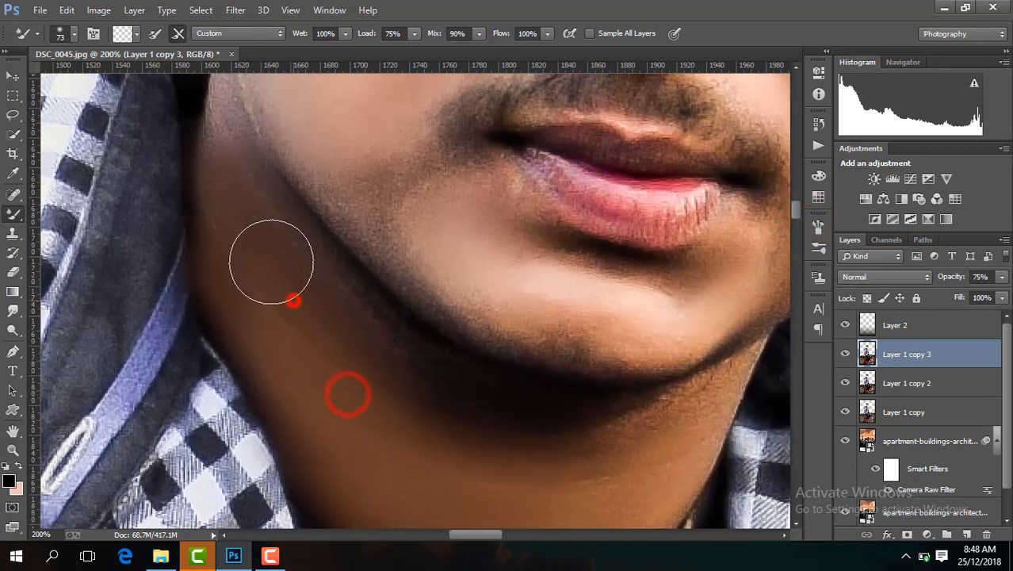
{"action": "scroll", "coordinate": [272, 261], "scroll_direction": "down", "scroll_amount": 5}
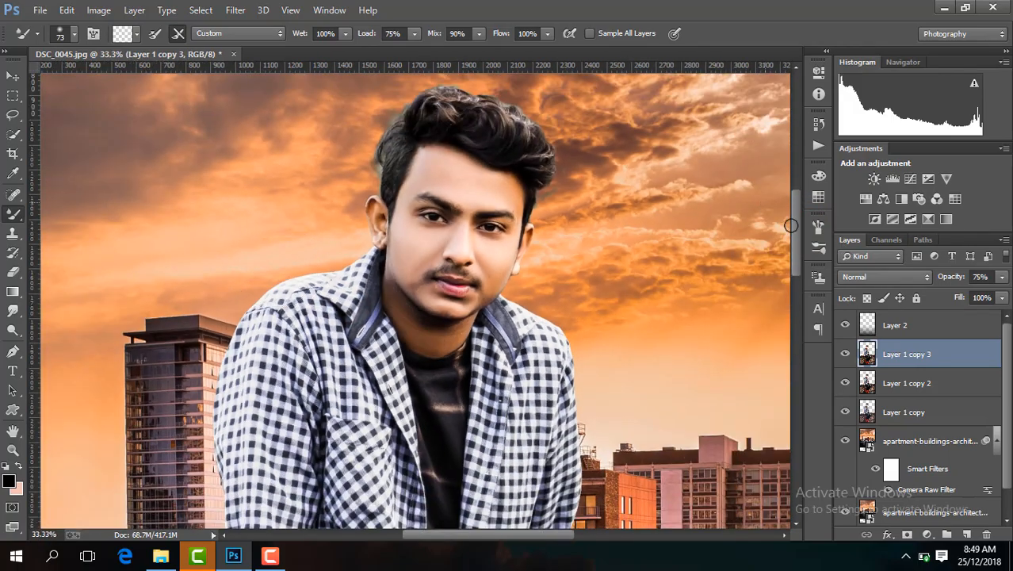
{"action": "scroll", "coordinate": [400, 240], "scroll_direction": "up", "scroll_amount": 5}
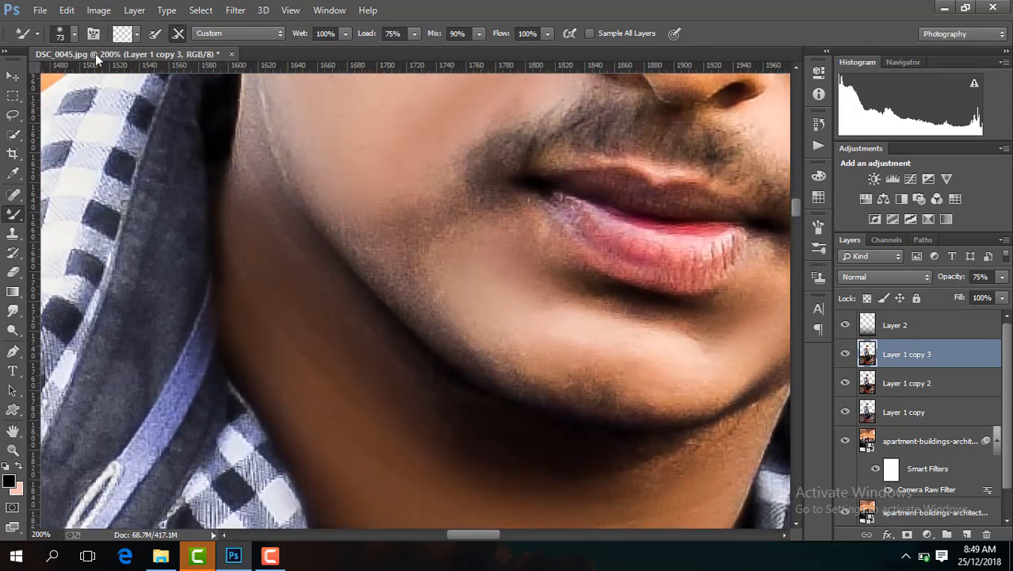
{"action": "left_click", "coordinate": [73, 33]}
{"action": "left_click", "coordinate": [290, 234]}
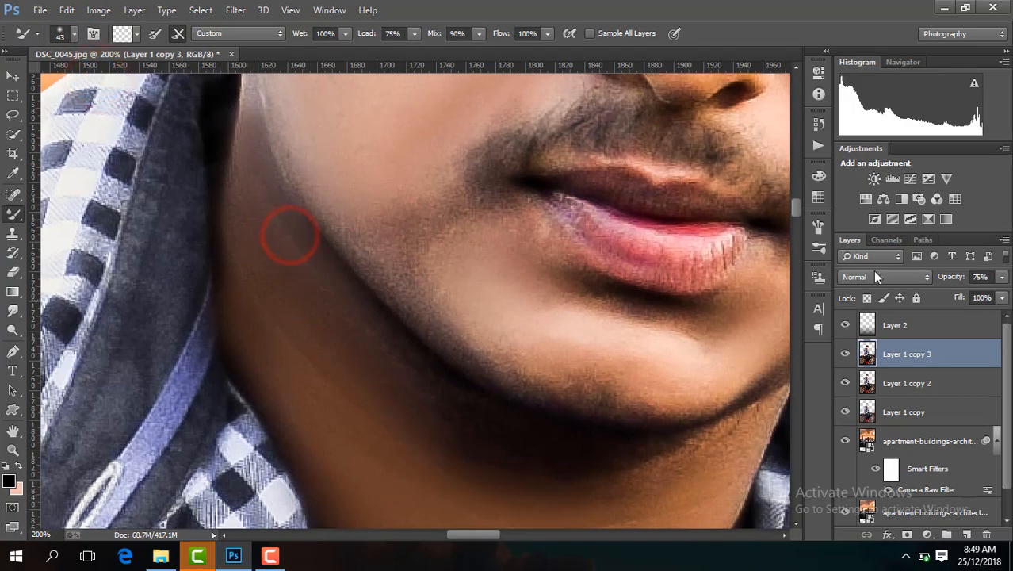
Step: Smooth the upper part of the man's forearm above the resting hand with a 198 px Mixer Brush
{"action": "key", "text": "ctrl+minus"}
{"action": "key", "text": "ctrl+minus"}
{"action": "key", "text": "ctrl+minus"}
{"action": "key", "text": "ctrl+minus"}
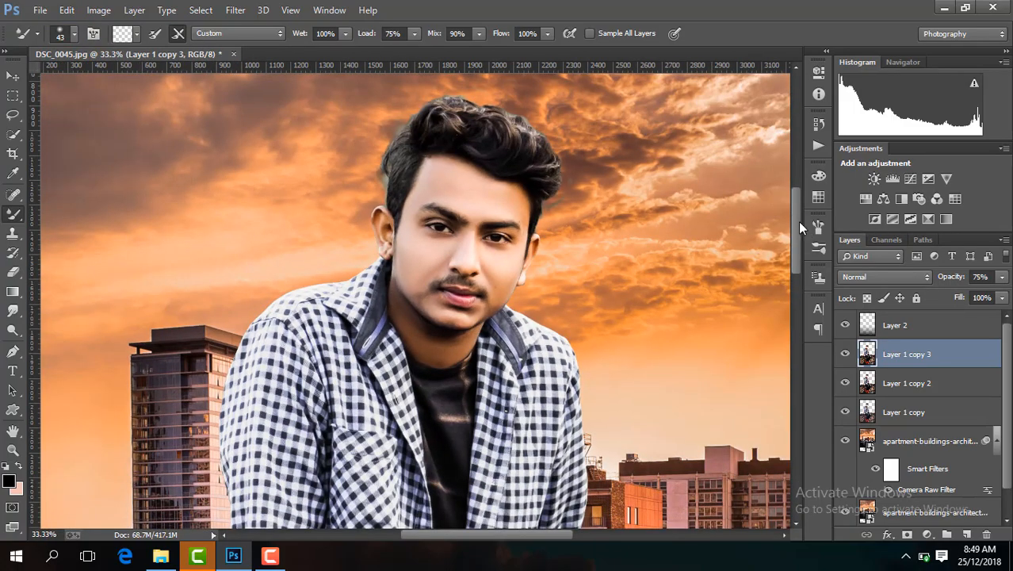
{"action": "left_click_drag", "start_coordinate": [798, 221], "coordinate": [795, 308]}
{"action": "key", "text": "ctrl+plus"}
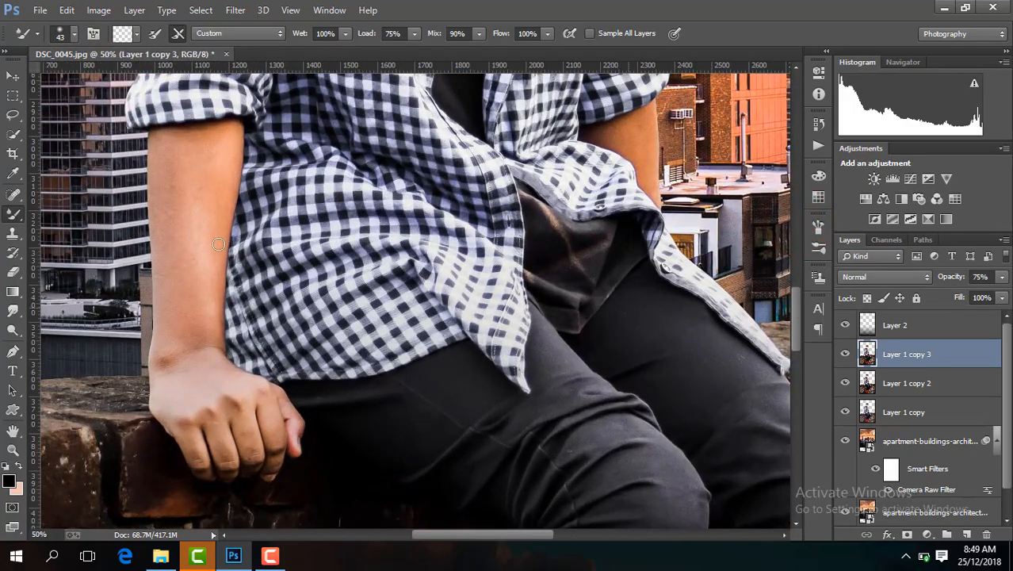
{"action": "left_click", "coordinate": [71, 35]}
{"action": "left_click_drag", "start_coordinate": [142, 75], "coordinate": [181, 278]}
{"action": "key", "text": "Return"}
{"action": "key", "text": "ctrl+plus"}
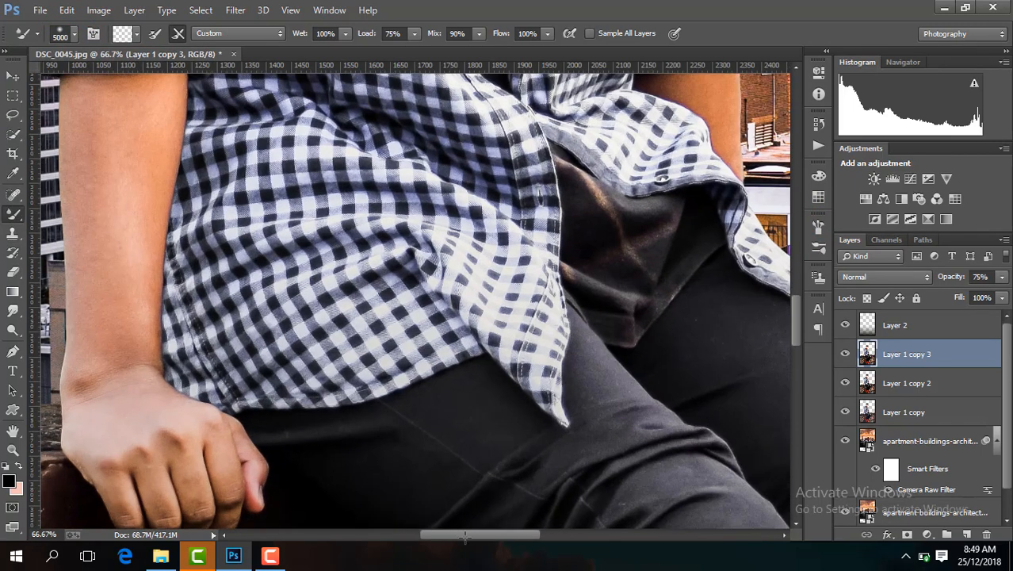
{"action": "left_click_drag", "start_coordinate": [466, 536], "coordinate": [465, 538]}
{"action": "left_click", "coordinate": [72, 35]}
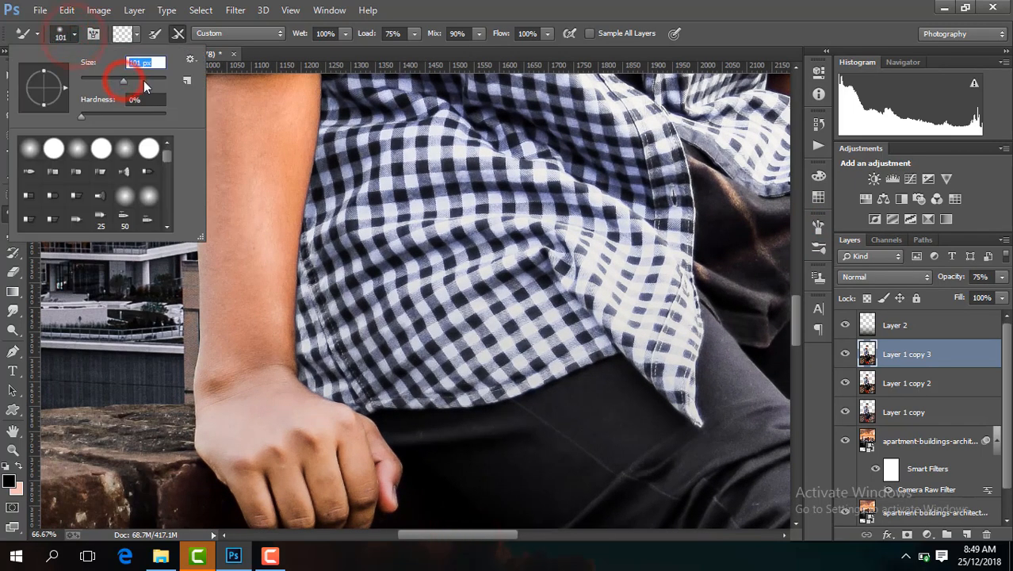
{"action": "left_click", "coordinate": [258, 179]}
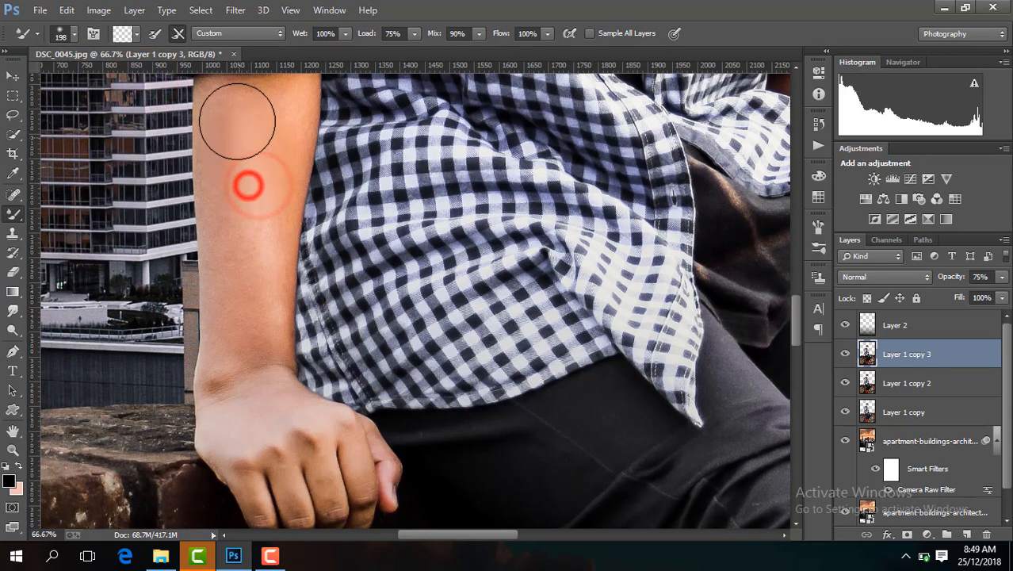
{"action": "left_click", "coordinate": [254, 252]}
{"action": "left_click", "coordinate": [260, 181]}
{"action": "left_click", "coordinate": [249, 184]}
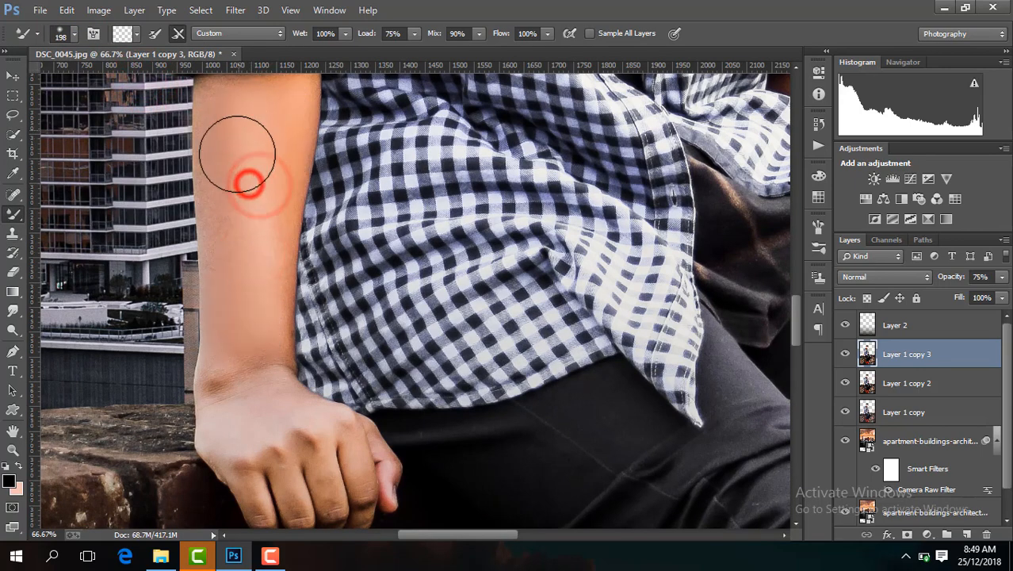
Step: Smooth the lower forearm down to the wrist and the back of the resting hand
{"action": "left_click", "coordinate": [242, 242]}
{"action": "left_click", "coordinate": [242, 310]}
{"action": "left_click", "coordinate": [238, 369]}
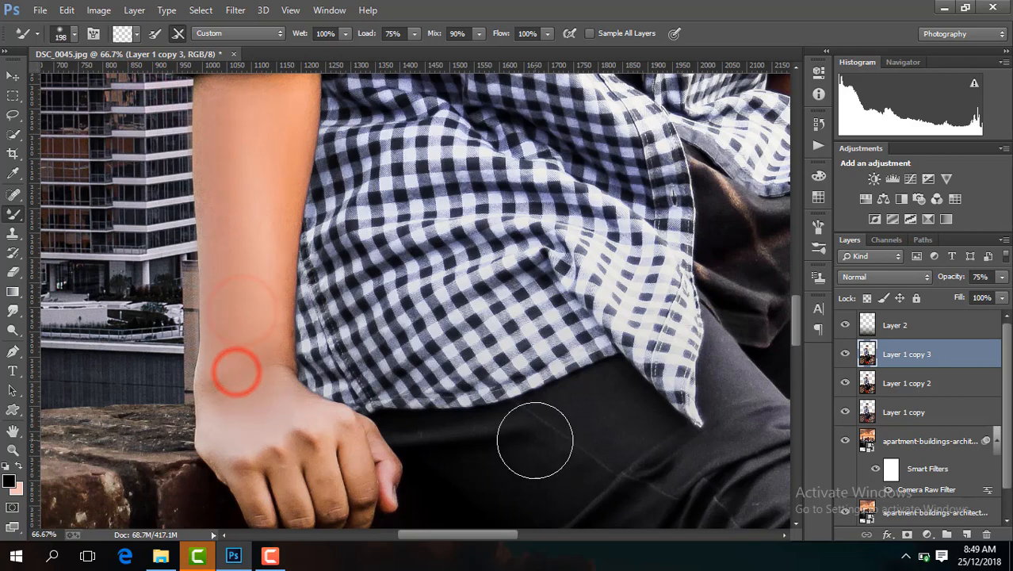
Step: Smooth the man's other forearm, below the rolled sleeve beside the brick buildings, with a 68 px brush
{"action": "left_click_drag", "start_coordinate": [494, 534], "coordinate": [552, 534]}
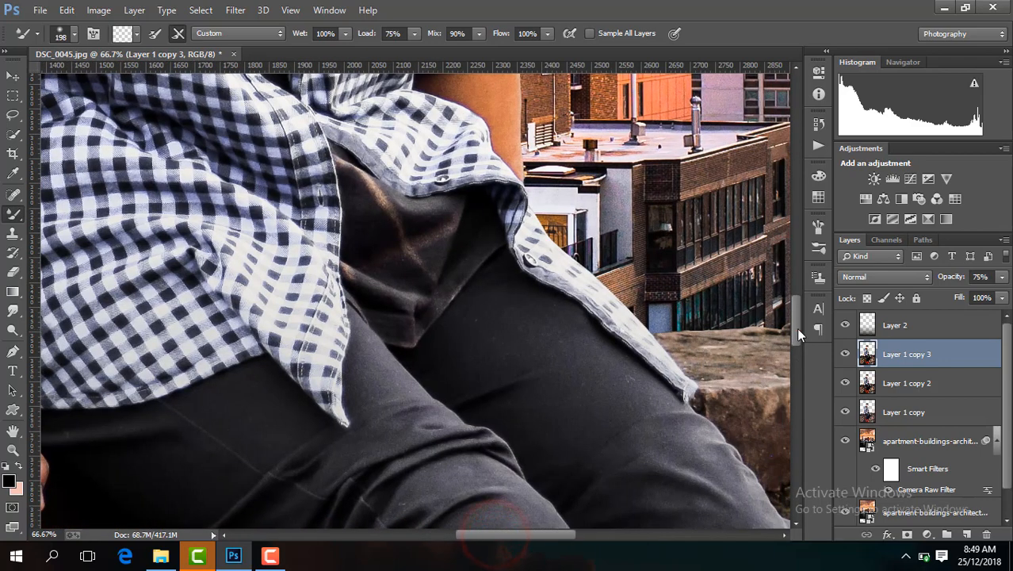
{"action": "left_click_drag", "start_coordinate": [796, 328], "coordinate": [796, 316]}
{"action": "left_click", "coordinate": [72, 37]}
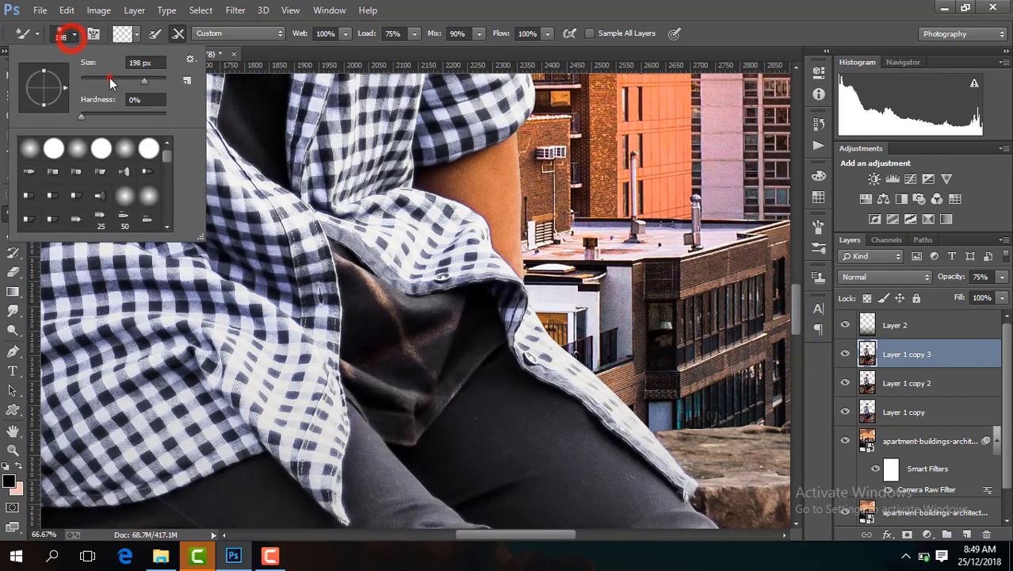
{"action": "left_click", "coordinate": [505, 203]}
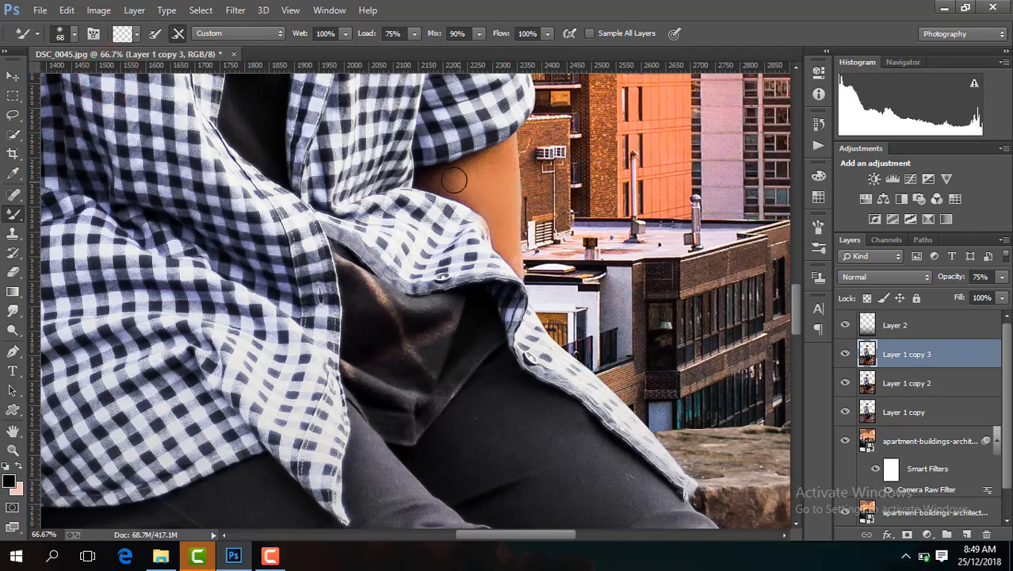
Step: Compare the image with and without the skin retouch, and merge Layer 1 copy 3, Layer 1 copy 2 and Layer 1 copy
{"action": "scroll", "coordinate": [493, 209], "scroll_direction": "down", "scroll_amount": 6, "text": "alt"}
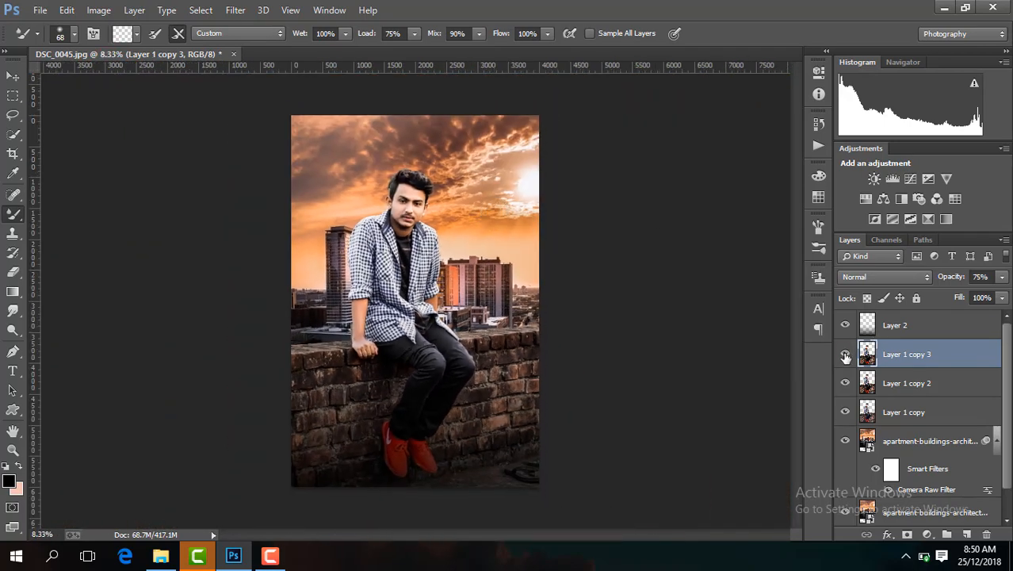
{"action": "left_click", "coordinate": [845, 355]}
{"action": "left_click", "coordinate": [845, 354]}
{"action": "left_click", "coordinate": [916, 408], "text": "shift"}
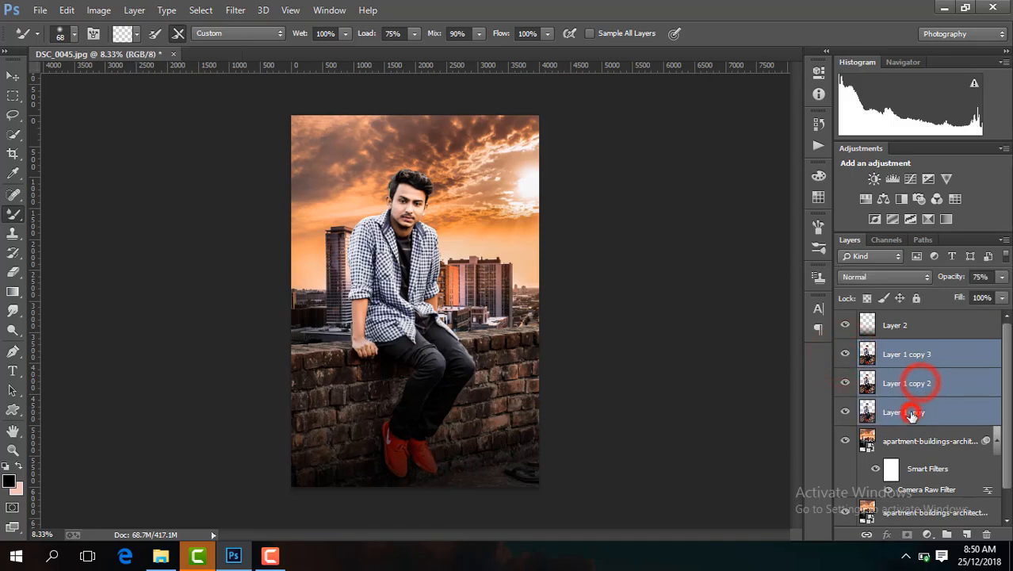
{"action": "right_click", "coordinate": [915, 406]}
{"action": "left_click", "coordinate": [678, 422]}
Step: Erase the leftover fringe in the sky beside the hair on the sun-facing side with an 85 px soft Eraser
{"action": "scroll", "coordinate": [677, 420], "scroll_direction": "up", "scroll_amount": 4, "text": "alt"}
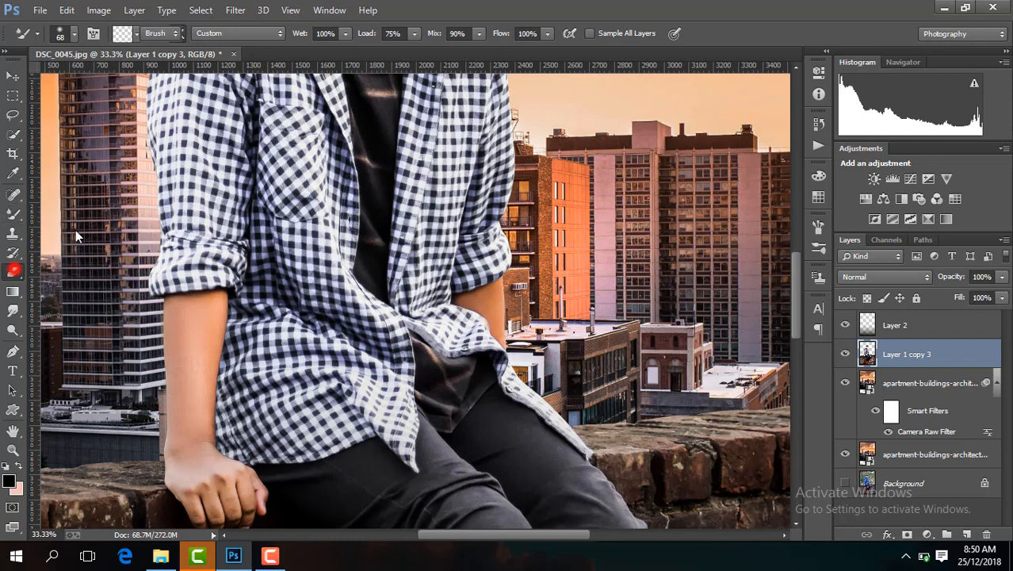
{"action": "left_click", "coordinate": [14, 271]}
{"action": "left_click_drag", "start_coordinate": [795, 291], "coordinate": [795, 205]}
{"action": "key", "text": "ctrl+plus"}
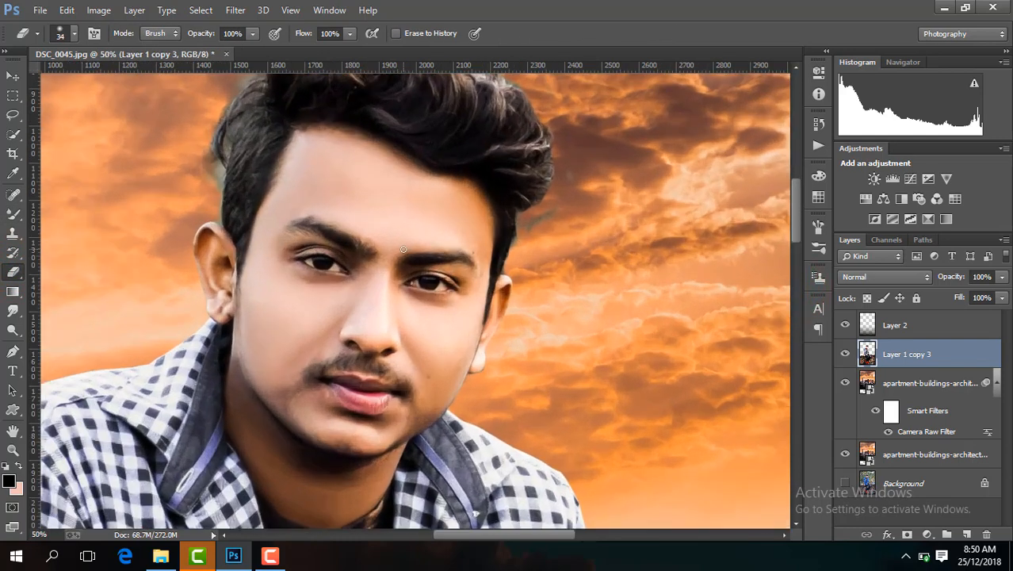
{"action": "key", "text": "ctrl+plus"}
{"action": "left_click", "coordinate": [72, 34]}
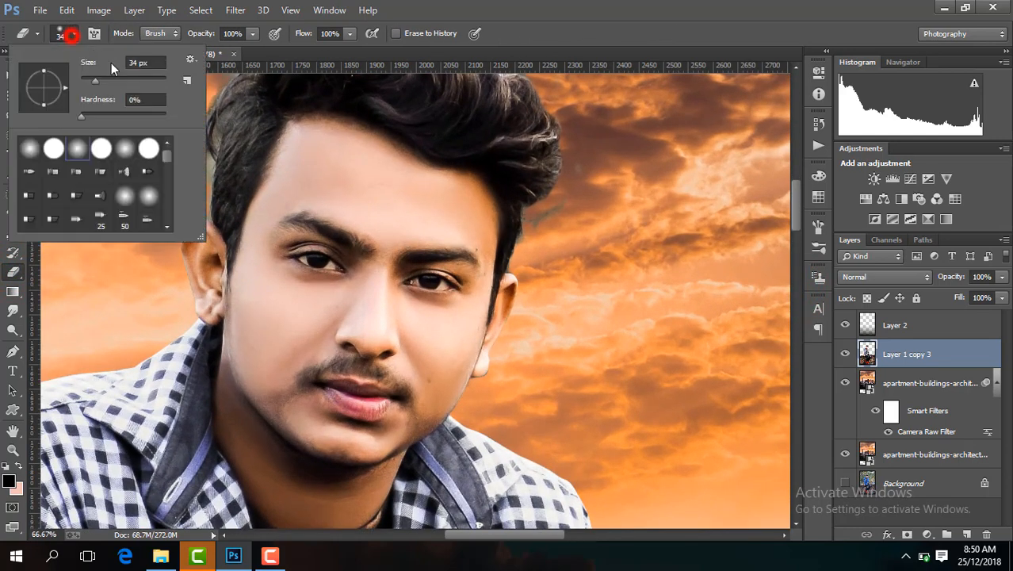
{"action": "left_click", "coordinate": [572, 207]}
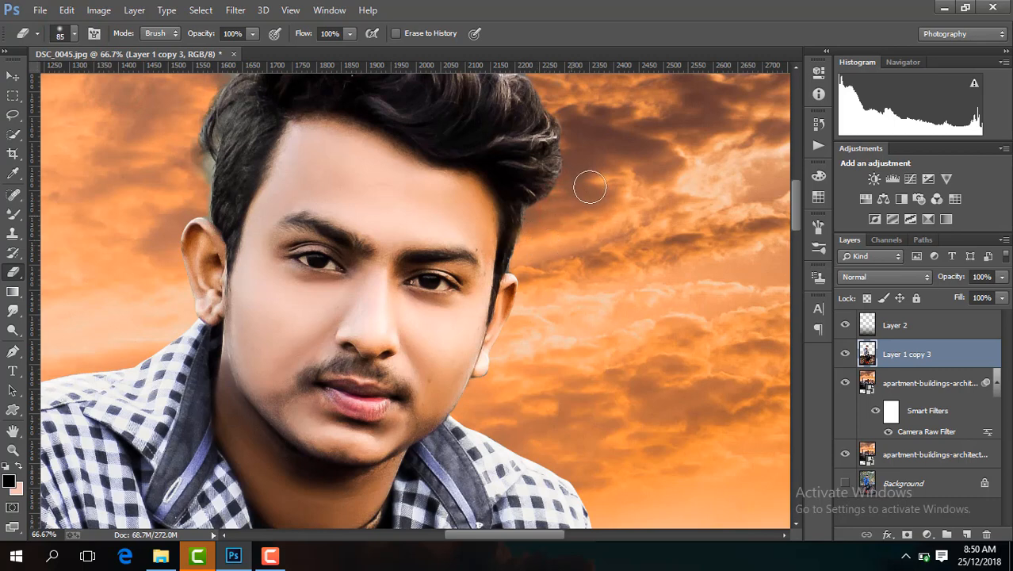
Step: Erase the remaining fringe around the top and other side of the hair with a 50 px Eraser
{"action": "left_click", "coordinate": [71, 36]}
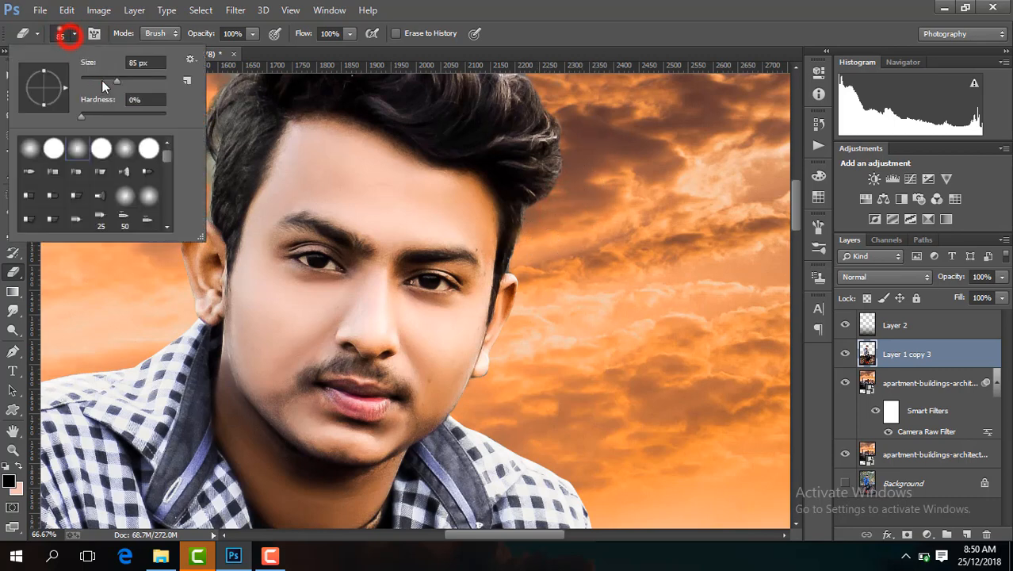
{"action": "left_click", "coordinate": [159, 261]}
{"action": "key", "text": "ctrl+plus"}
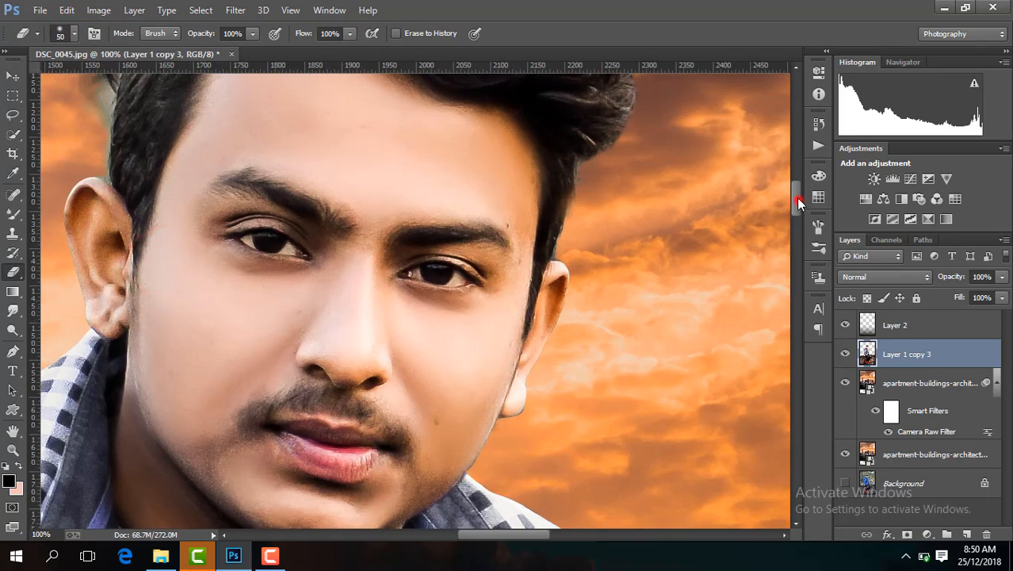
{"action": "left_click_drag", "start_coordinate": [799, 203], "coordinate": [796, 176]}
{"action": "left_click", "coordinate": [359, 124]}
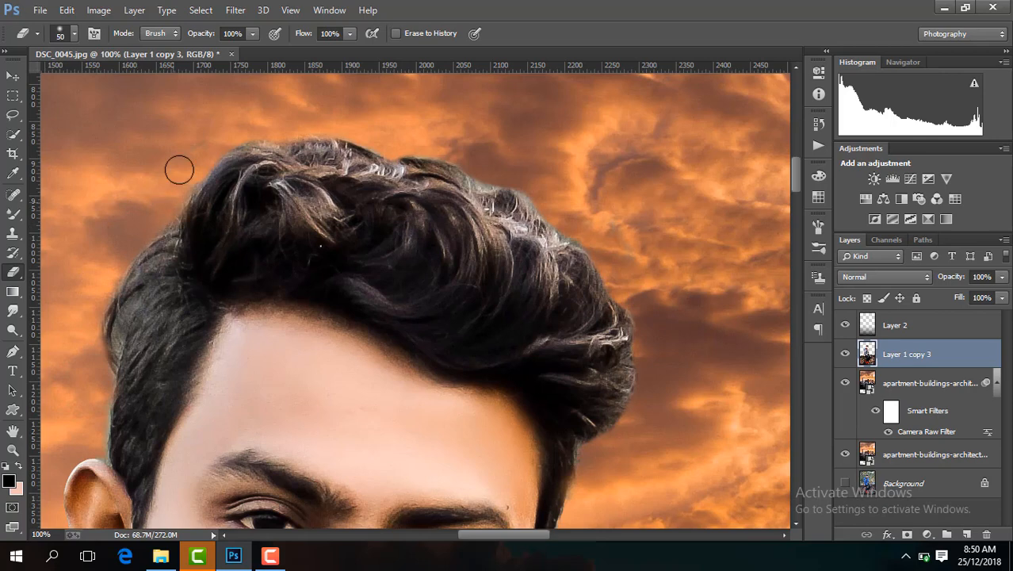
Step: Examine the whole composite to check how the cleaned-up man blends with the sunset background
{"action": "key", "text": "ctrl+minus"}
{"action": "key", "text": "ctrl+minus"}
{"action": "key", "text": "ctrl+minus"}
{"action": "key", "text": "ctrl+minus"}
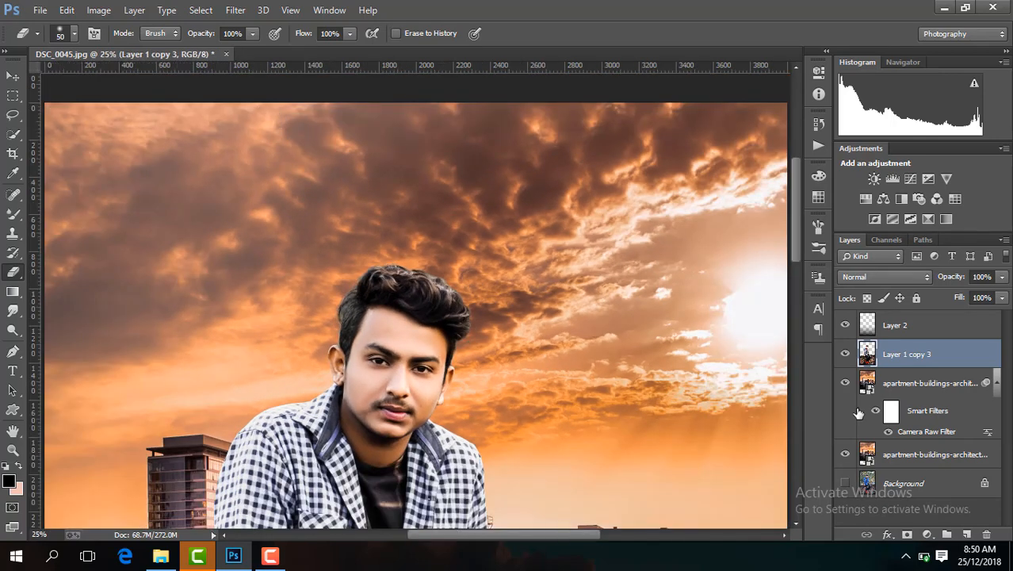
{"action": "key", "text": "ctrl+minus"}
{"action": "key", "text": "ctrl+minus"}
{"action": "key", "text": "ctrl+minus"}
{"action": "key", "text": "ctrl+minus"}
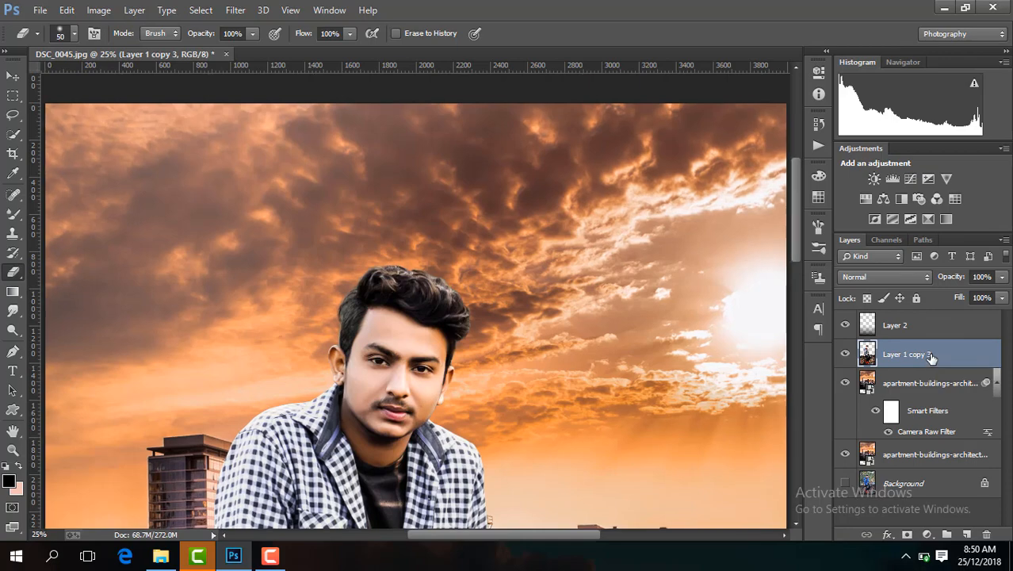
{"action": "key", "text": "ctrl+plus"}
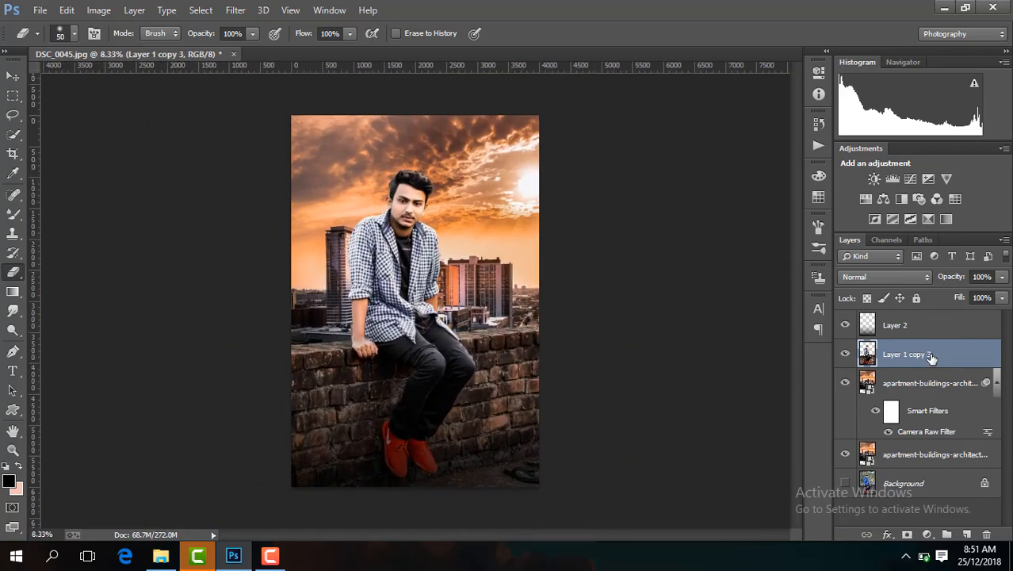
Step: Duplicate the merged Layer 1 copy 3
{"action": "right_click", "coordinate": [931, 357]}
{"action": "left_click", "coordinate": [565, 376]}
{"action": "key", "text": "ctrl+j"}
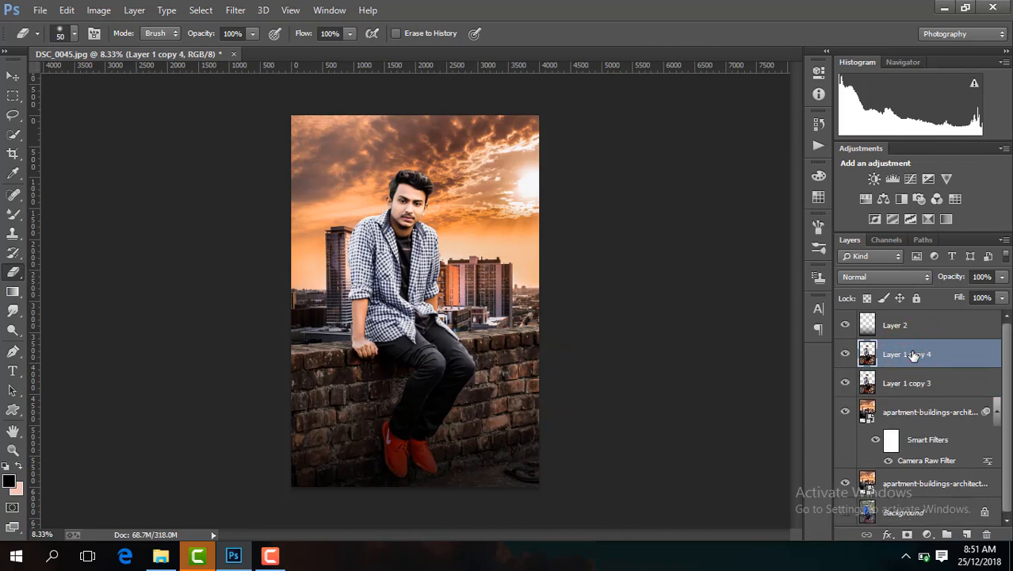
Step: Smudge the hair on the sun-facing side outward and upward with a 59 px Smudge brush at 68% strength
{"action": "left_click", "coordinate": [13, 311]}
{"action": "key", "text": "ctrl+plus"}
{"action": "key", "text": "ctrl+plus"}
{"action": "key", "text": "ctrl+plus"}
{"action": "key", "text": "ctrl+plus"}
{"action": "key", "text": "ctrl+plus"}
{"action": "key", "text": "ctrl+plus"}
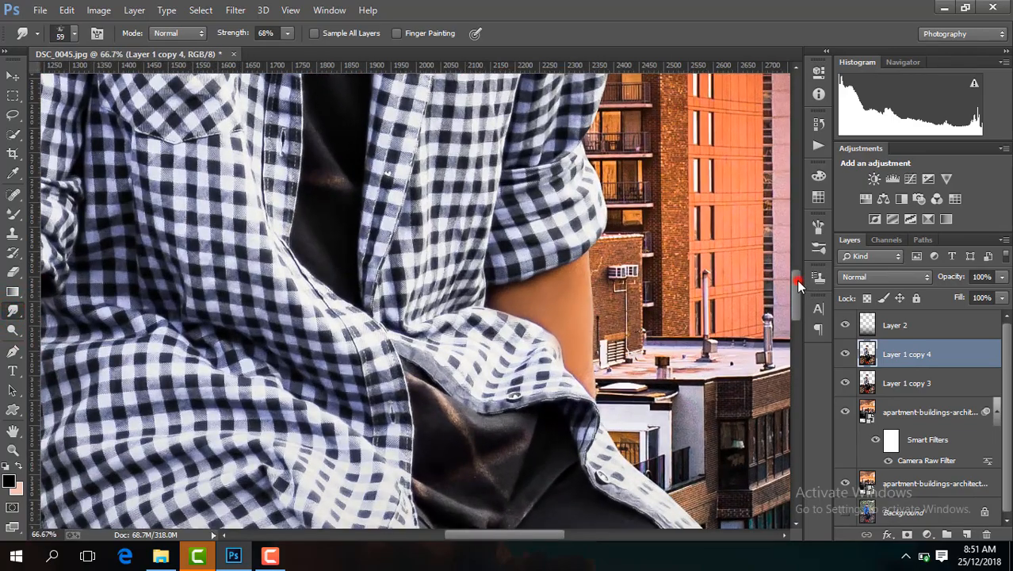
{"action": "left_click_drag", "start_coordinate": [796, 278], "coordinate": [792, 193]}
{"action": "key", "text": "ctrl+plus"}
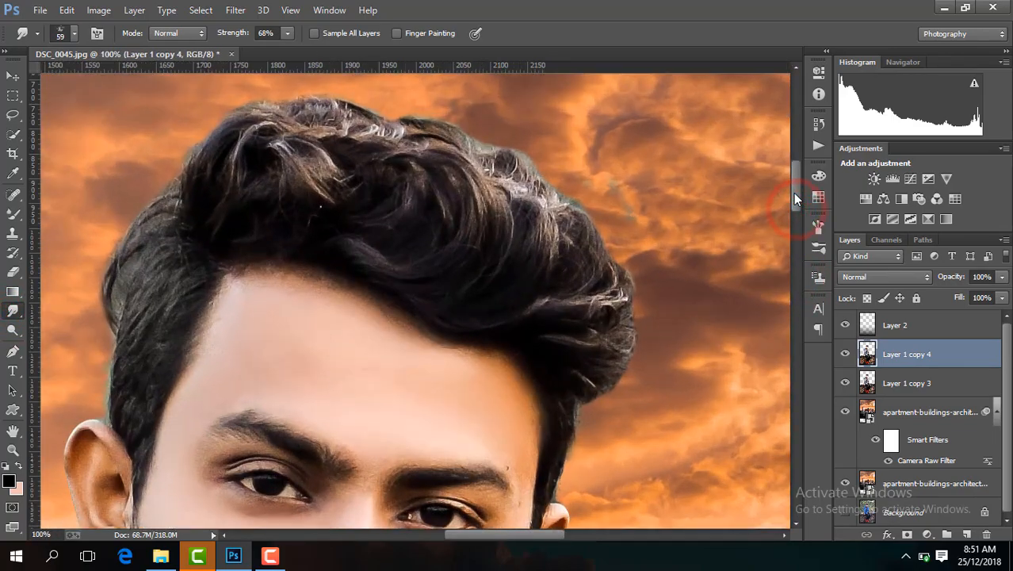
{"action": "mouse_move", "coordinate": [581, 380]}
{"action": "left_mouse_down"}
{"action": "mouse_move", "coordinate": [620, 344]}
{"action": "mouse_move", "coordinate": [628, 295]}
{"action": "left_mouse_up"}
{"action": "left_click_drag", "start_coordinate": [597, 363], "coordinate": [627, 274]}
{"action": "mouse_move", "coordinate": [596, 347]}
{"action": "left_mouse_down"}
{"action": "mouse_move", "coordinate": [624, 268]}
{"action": "mouse_move", "coordinate": [598, 309]}
{"action": "mouse_move", "coordinate": [616, 238]}
{"action": "left_mouse_up"}
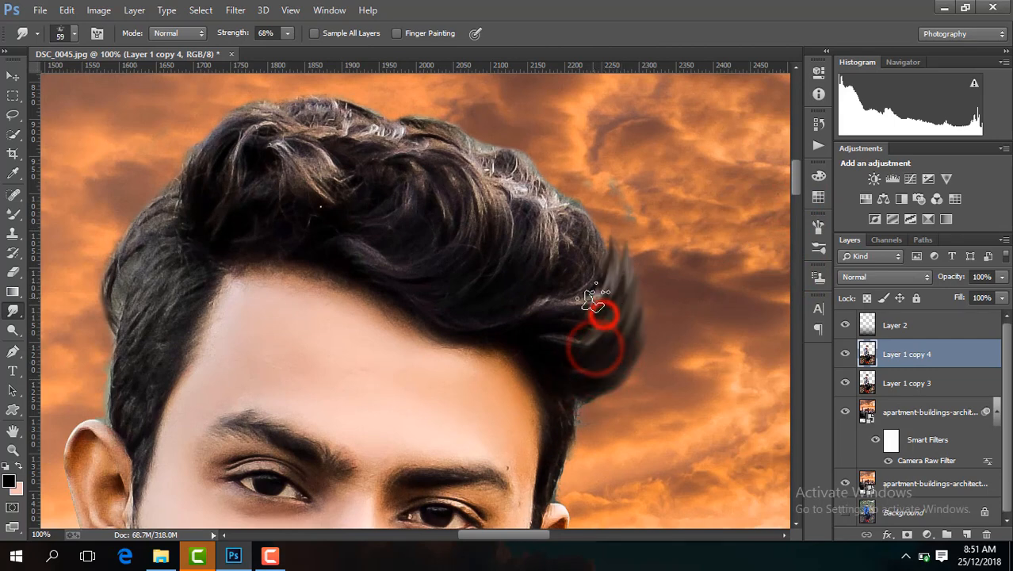
{"action": "mouse_move", "coordinate": [595, 299]}
{"action": "left_mouse_down"}
{"action": "mouse_move", "coordinate": [597, 242]}
{"action": "mouse_move", "coordinate": [549, 190]}
{"action": "left_mouse_up"}
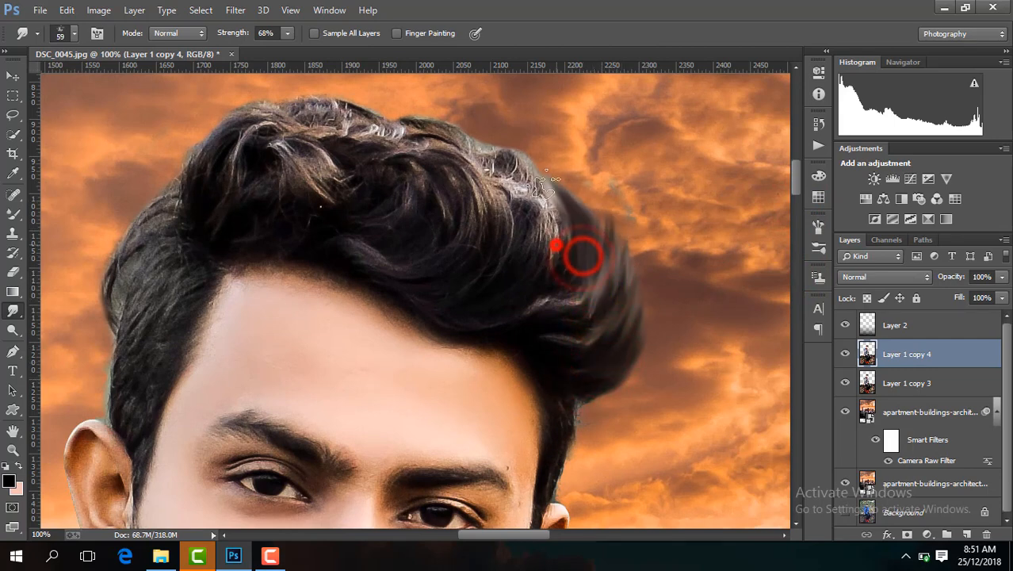
{"action": "left_click_drag", "start_coordinate": [557, 243], "coordinate": [525, 182]}
{"action": "left_click_drag", "start_coordinate": [599, 299], "coordinate": [601, 212]}
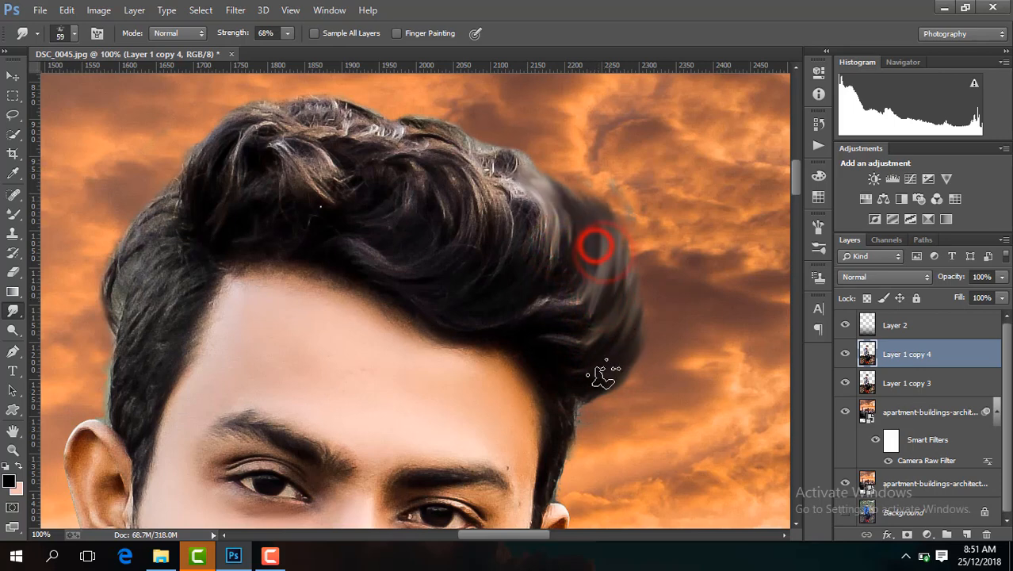
Step: Smudge the outer contour of the hair bulge above the sun-side ear into a fuller, rounded shape
{"action": "left_click_drag", "start_coordinate": [626, 343], "coordinate": [638, 284]}
{"action": "left_click_drag", "start_coordinate": [617, 350], "coordinate": [635, 252]}
{"action": "left_click_drag", "start_coordinate": [626, 317], "coordinate": [632, 297]}
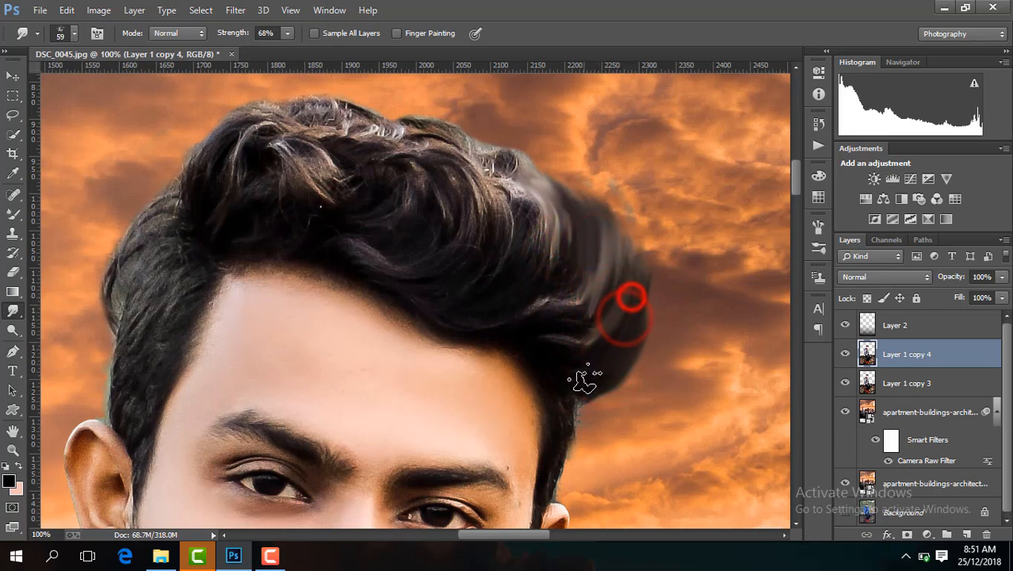
{"action": "left_click_drag", "start_coordinate": [623, 337], "coordinate": [642, 281]}
{"action": "left_click_drag", "start_coordinate": [636, 319], "coordinate": [634, 249]}
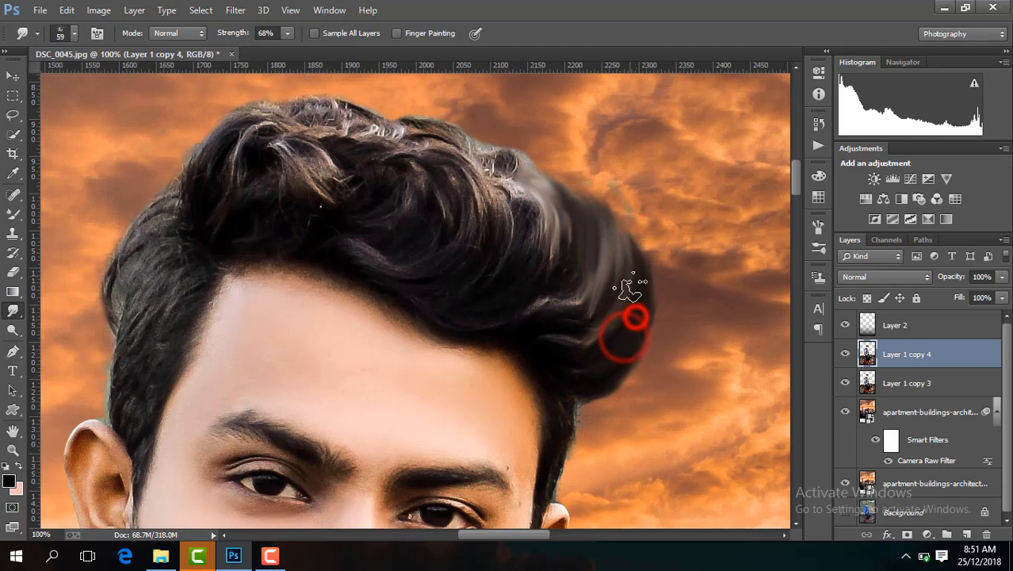
{"action": "left_click_drag", "start_coordinate": [630, 287], "coordinate": [608, 228]}
Step: Smudge the hair along the slope from the sun-side bulge up to the crown into smooth, swept-back strands
{"action": "left_click_drag", "start_coordinate": [569, 276], "coordinate": [551, 191]}
{"action": "left_click_drag", "start_coordinate": [572, 235], "coordinate": [505, 159]}
{"action": "left_click_drag", "start_coordinate": [526, 199], "coordinate": [458, 141]}
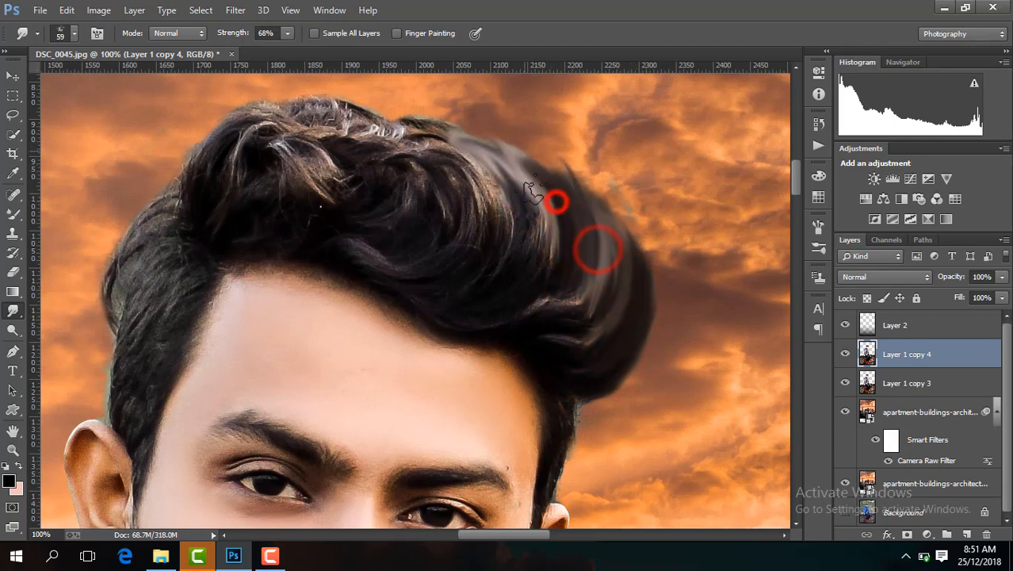
{"action": "left_click_drag", "start_coordinate": [530, 224], "coordinate": [469, 140]}
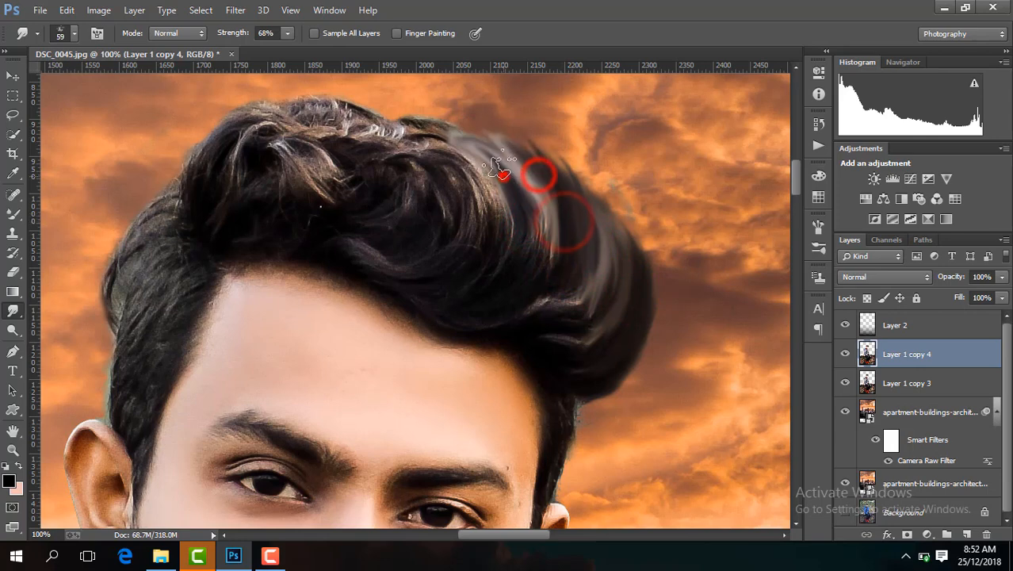
{"action": "left_click_drag", "start_coordinate": [503, 176], "coordinate": [436, 127]}
{"action": "left_click_drag", "start_coordinate": [466, 170], "coordinate": [408, 117]}
{"action": "left_click_drag", "start_coordinate": [430, 156], "coordinate": [371, 112]}
{"action": "left_click_drag", "start_coordinate": [394, 150], "coordinate": [326, 104]}
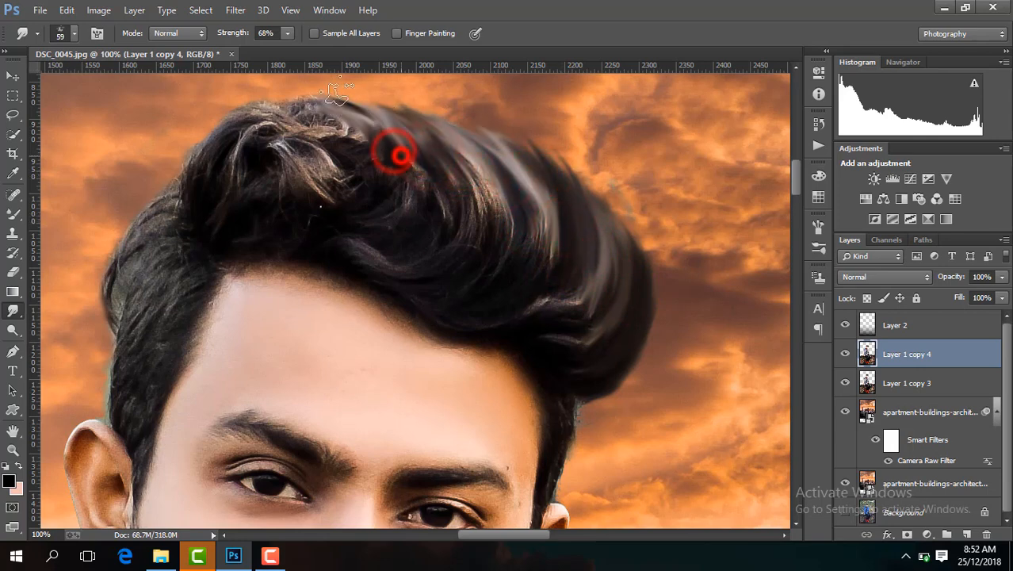
Step: Smudge the light strands on the crown up and away from the sun-facing side
{"action": "left_click_drag", "start_coordinate": [370, 154], "coordinate": [299, 105]}
{"action": "mouse_move", "coordinate": [329, 182]}
{"action": "left_mouse_down"}
{"action": "mouse_move", "coordinate": [282, 115]}
{"action": "mouse_move", "coordinate": [309, 190]}
{"action": "mouse_move", "coordinate": [255, 133]}
{"action": "left_mouse_up"}
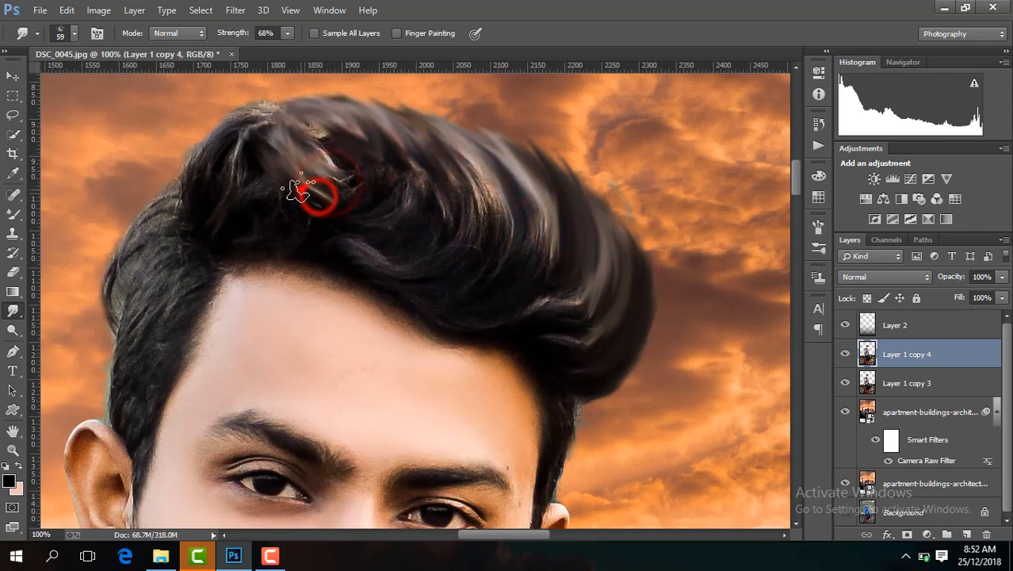
{"action": "left_click_drag", "start_coordinate": [301, 192], "coordinate": [269, 113]}
{"action": "mouse_move", "coordinate": [342, 167]}
{"action": "left_mouse_down"}
{"action": "mouse_move", "coordinate": [274, 111]}
{"action": "mouse_move", "coordinate": [286, 170]}
{"action": "mouse_move", "coordinate": [243, 110]}
{"action": "left_mouse_up"}
{"action": "left_click_drag", "start_coordinate": [253, 187], "coordinate": [217, 125]}
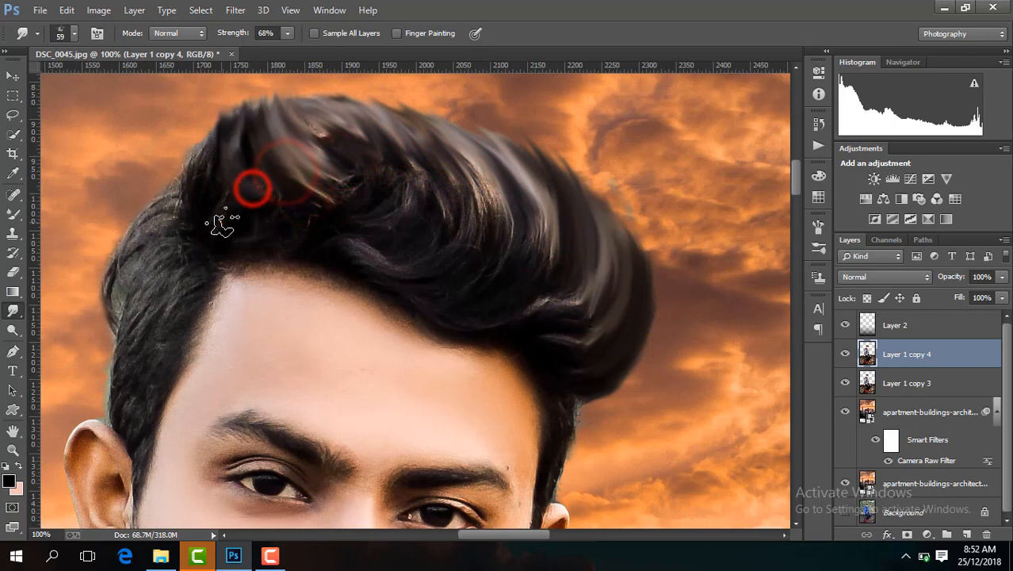
Step: Pull the far corner of the quiff upward with the Smudge tool and blend the strands across the crown
{"action": "left_click_drag", "start_coordinate": [223, 225], "coordinate": [193, 141]}
{"action": "left_click_drag", "start_coordinate": [206, 189], "coordinate": [188, 129]}
{"action": "mouse_move", "coordinate": [209, 161]}
{"action": "left_mouse_down"}
{"action": "mouse_move", "coordinate": [196, 111]}
{"action": "mouse_move", "coordinate": [208, 109]}
{"action": "left_mouse_up"}
{"action": "left_click_drag", "start_coordinate": [214, 183], "coordinate": [201, 111]}
{"action": "left_click_drag", "start_coordinate": [224, 172], "coordinate": [228, 105]}
{"action": "left_click_drag", "start_coordinate": [249, 174], "coordinate": [256, 106]}
{"action": "left_click_drag", "start_coordinate": [350, 154], "coordinate": [300, 87]}
{"action": "left_click_drag", "start_coordinate": [332, 138], "coordinate": [287, 99]}
{"action": "left_click_drag", "start_coordinate": [427, 165], "coordinate": [373, 101]}
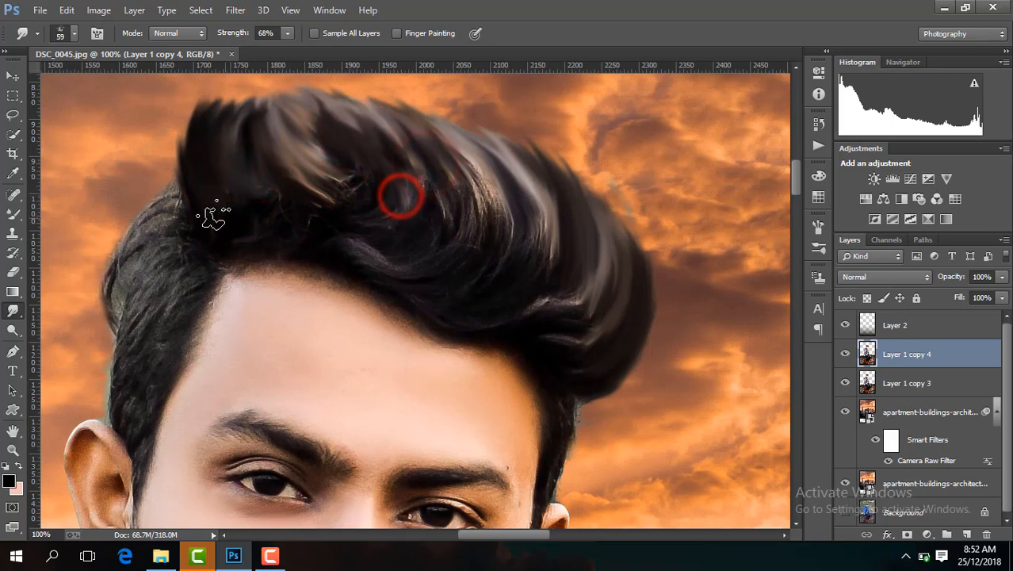
Step: Smudge the quiff's shaded-side end and top edge into a taller, rounded outline, then compare with Layer 1 copy 4 toggled
{"action": "left_click_drag", "start_coordinate": [216, 214], "coordinate": [182, 121]}
{"action": "left_click_drag", "start_coordinate": [226, 211], "coordinate": [193, 105]}
{"action": "mouse_move", "coordinate": [208, 176]}
{"action": "left_mouse_down"}
{"action": "mouse_move", "coordinate": [199, 159]}
{"action": "mouse_move", "coordinate": [217, 95]}
{"action": "left_mouse_up"}
{"action": "left_click_drag", "start_coordinate": [204, 157], "coordinate": [243, 97]}
{"action": "left_click_drag", "start_coordinate": [220, 149], "coordinate": [257, 98]}
{"action": "left_click_drag", "start_coordinate": [278, 147], "coordinate": [286, 94]}
{"action": "left_click_drag", "start_coordinate": [337, 149], "coordinate": [299, 95]}
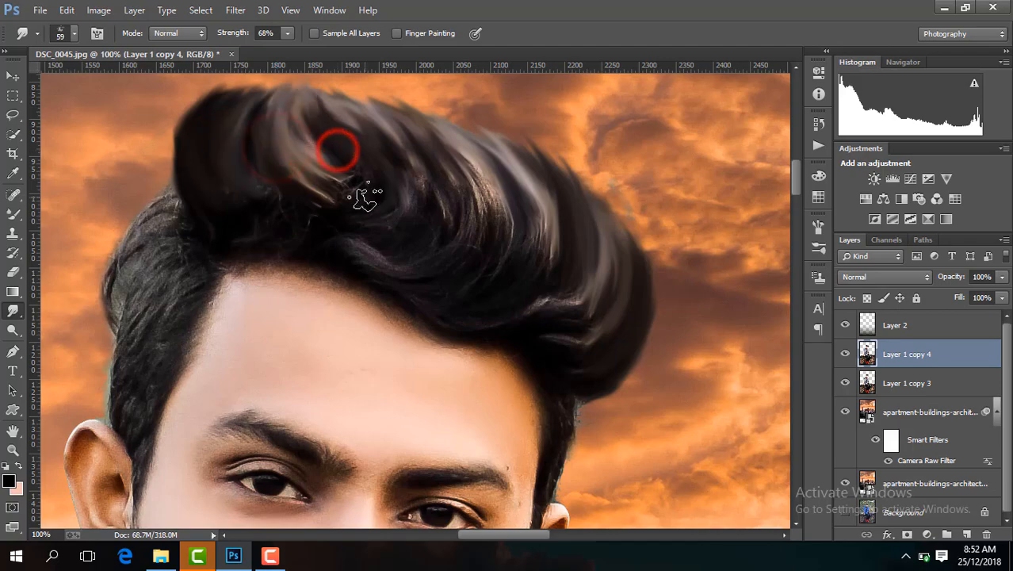
{"action": "left_click_drag", "start_coordinate": [364, 199], "coordinate": [341, 152]}
{"action": "scroll", "coordinate": [394, 198], "scroll_direction": "down", "scroll_amount": 7}
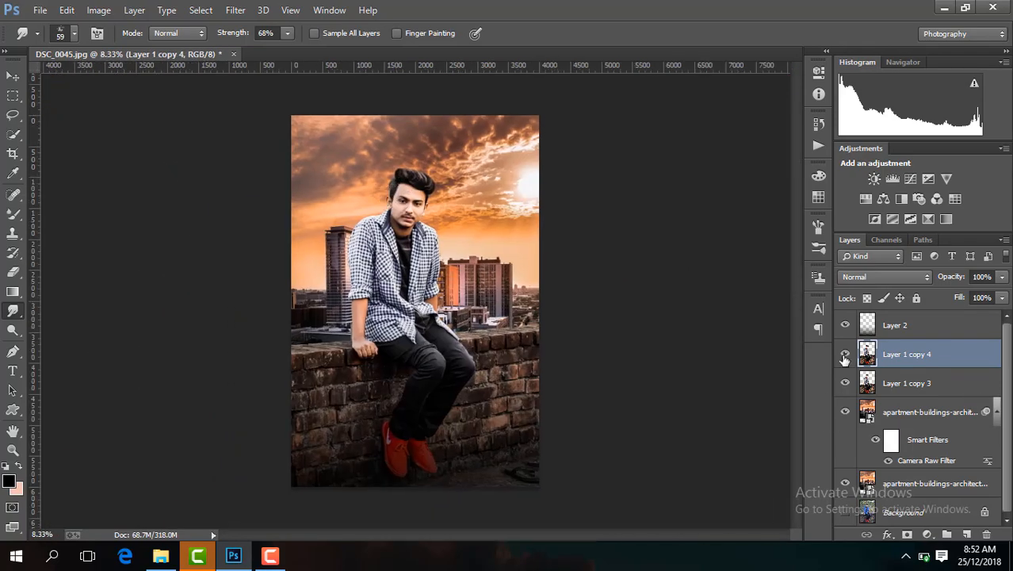
{"action": "left_click", "coordinate": [845, 353]}
Step: Try to smudge the short hair on the shaded side down toward the ear
{"action": "key", "text": "ctrl+plus"}
{"action": "key", "text": "ctrl+plus"}
{"action": "key", "text": "ctrl+plus"}
{"action": "key", "text": "ctrl+plus"}
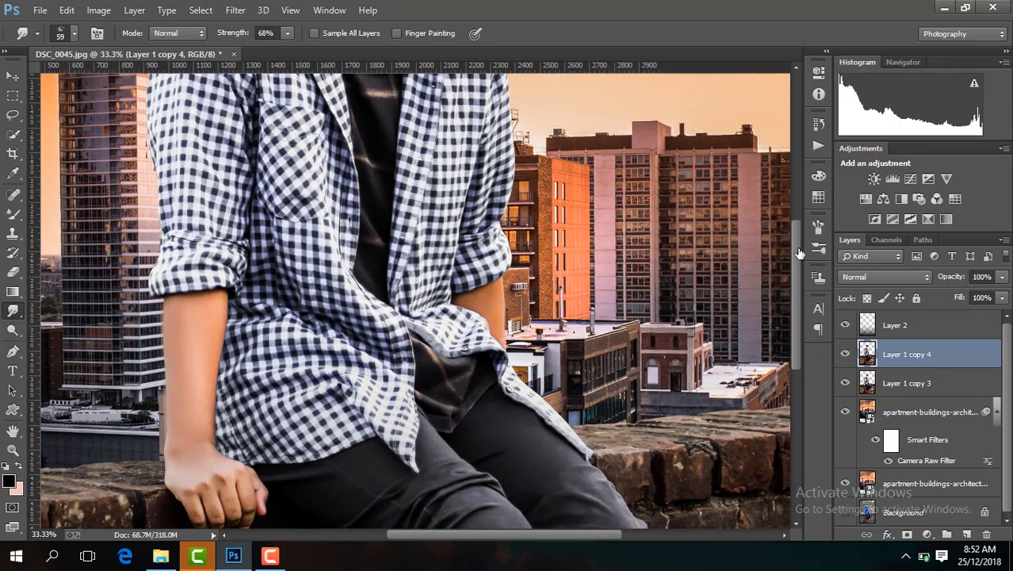
{"action": "left_click", "coordinate": [799, 251]}
{"action": "key", "text": "ctrl+plus"}
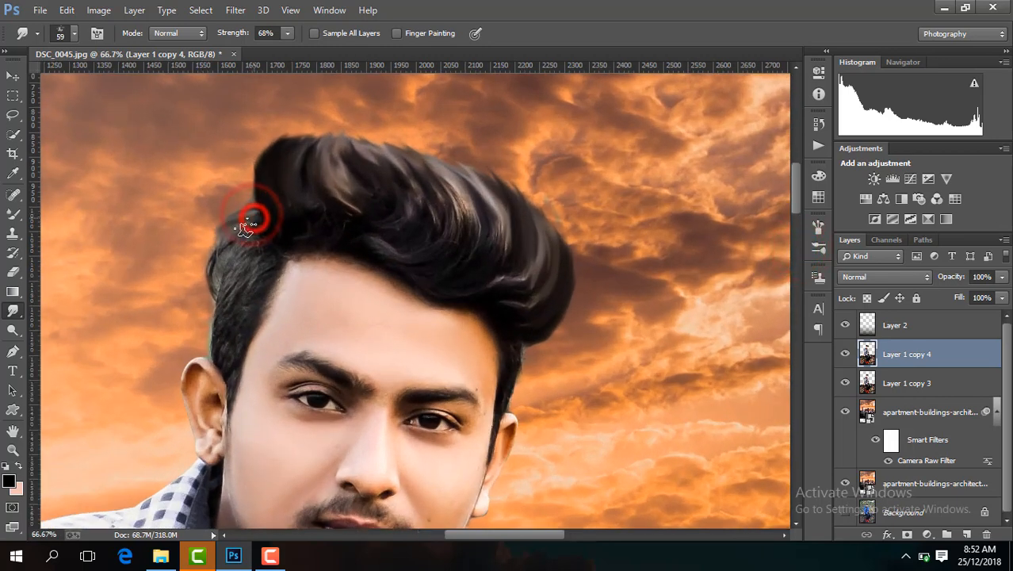
{"action": "mouse_move", "coordinate": [254, 217]}
{"action": "left_mouse_down"}
{"action": "mouse_move", "coordinate": [210, 283]}
{"action": "mouse_move", "coordinate": [238, 240]}
{"action": "mouse_move", "coordinate": [247, 248]}
{"action": "mouse_move", "coordinate": [292, 203]}
{"action": "mouse_move", "coordinate": [223, 238]}
{"action": "mouse_move", "coordinate": [214, 317]}
{"action": "left_mouse_up"}
{"action": "left_click_drag", "start_coordinate": [213, 282], "coordinate": [216, 357]}
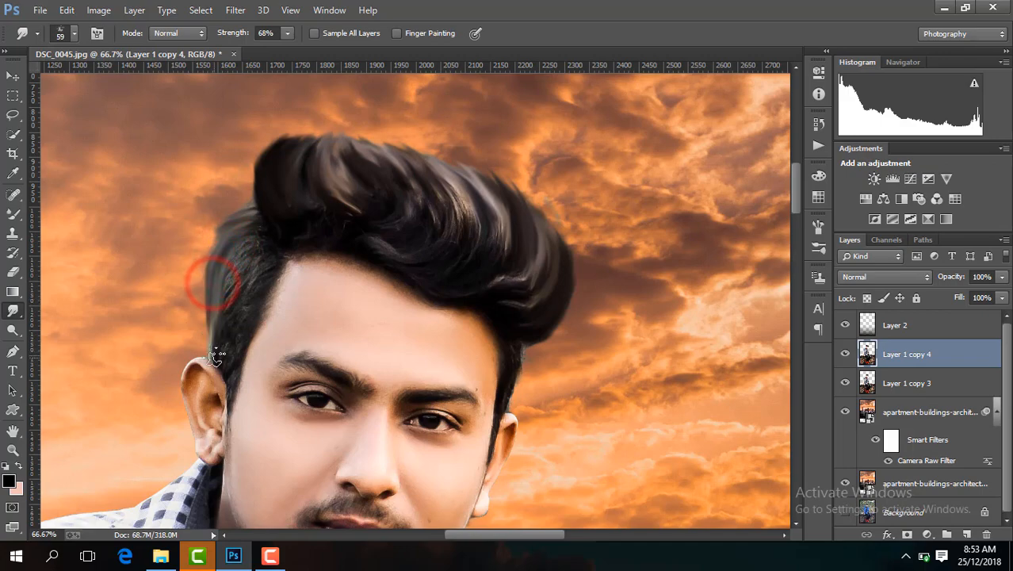
Step: Examine the smudged hair up close and the whole composite from a distance
{"action": "key", "text": "ctrl+minus"}
{"action": "key", "text": "ctrl+minus"}
{"action": "key", "text": "ctrl+minus"}
{"action": "key", "text": "ctrl+minus"}
{"action": "key", "text": "ctrl+minus"}
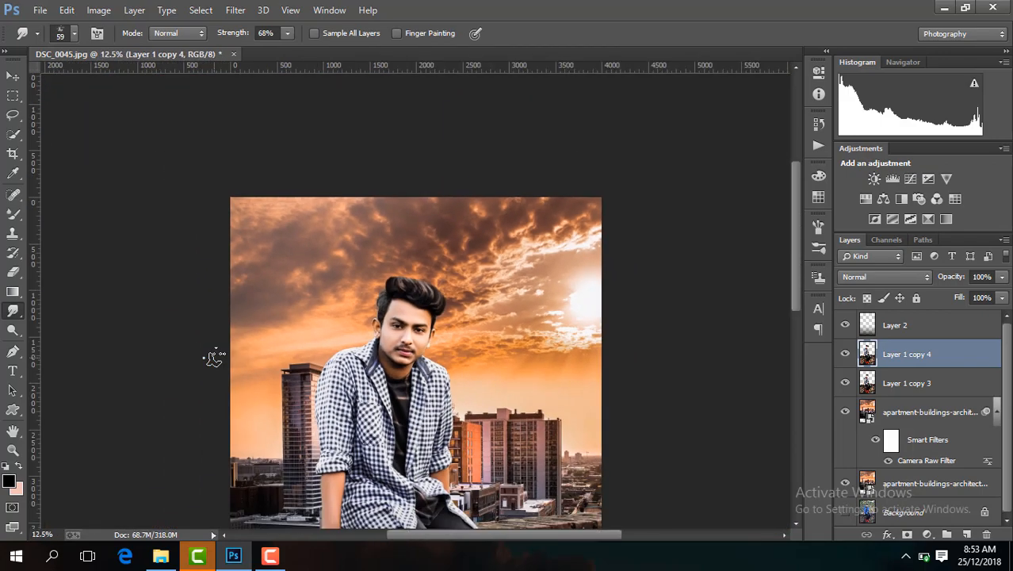
{"action": "key", "text": "ctrl+plus"}
{"action": "key", "text": "ctrl+plus"}
{"action": "key", "text": "ctrl+plus"}
{"action": "key", "text": "ctrl+plus"}
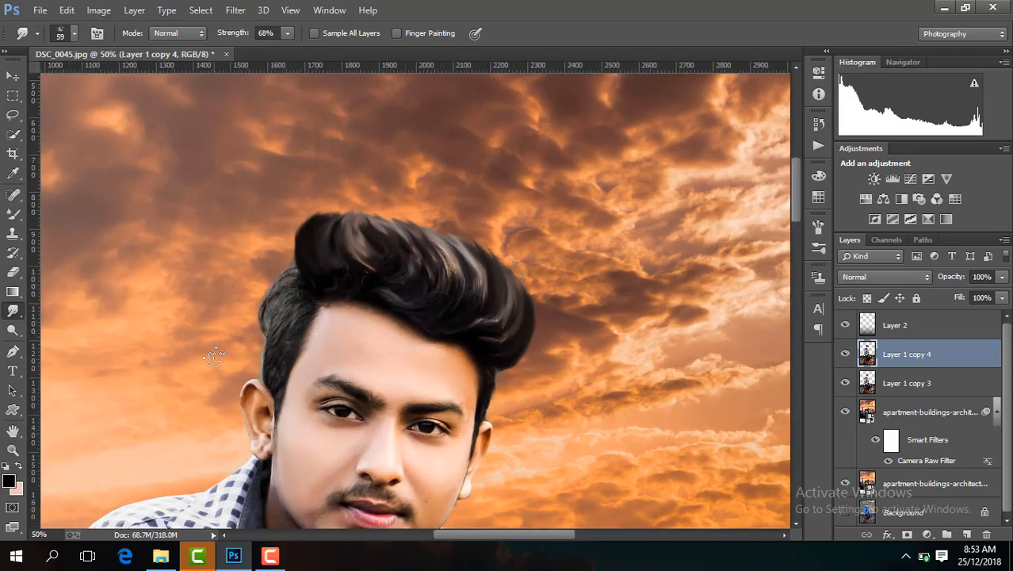
{"action": "key", "text": "ctrl+minus"}
{"action": "key", "text": "ctrl+minus"}
{"action": "key", "text": "ctrl+minus"}
{"action": "key", "text": "ctrl+minus"}
{"action": "key", "text": "ctrl+minus"}
{"action": "key", "text": "ctrl+minus"}
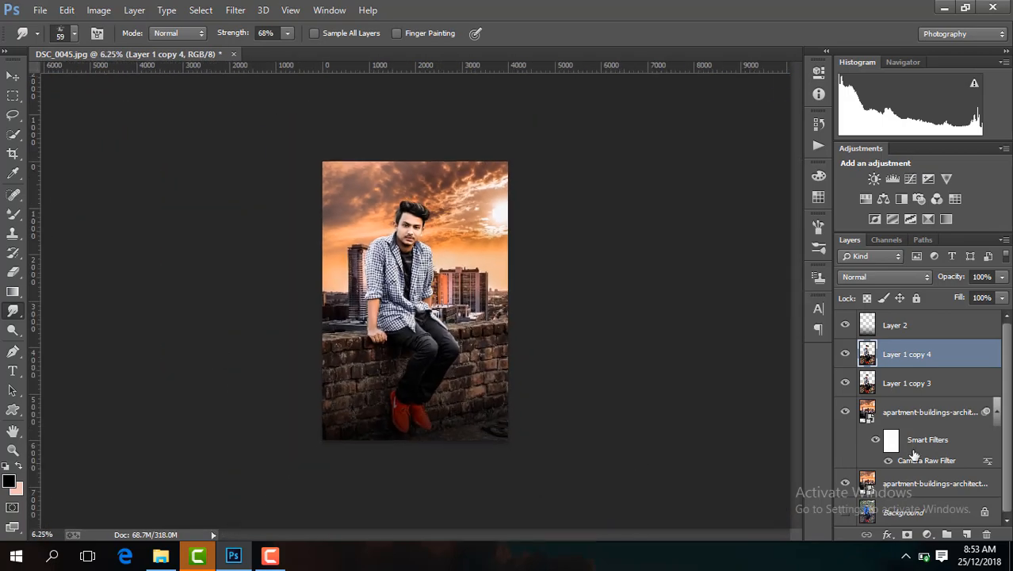
Step: Select Layer 2 above the man's layers
{"action": "left_click", "coordinate": [40, 9]}
{"action": "left_click", "coordinate": [67, 10]}
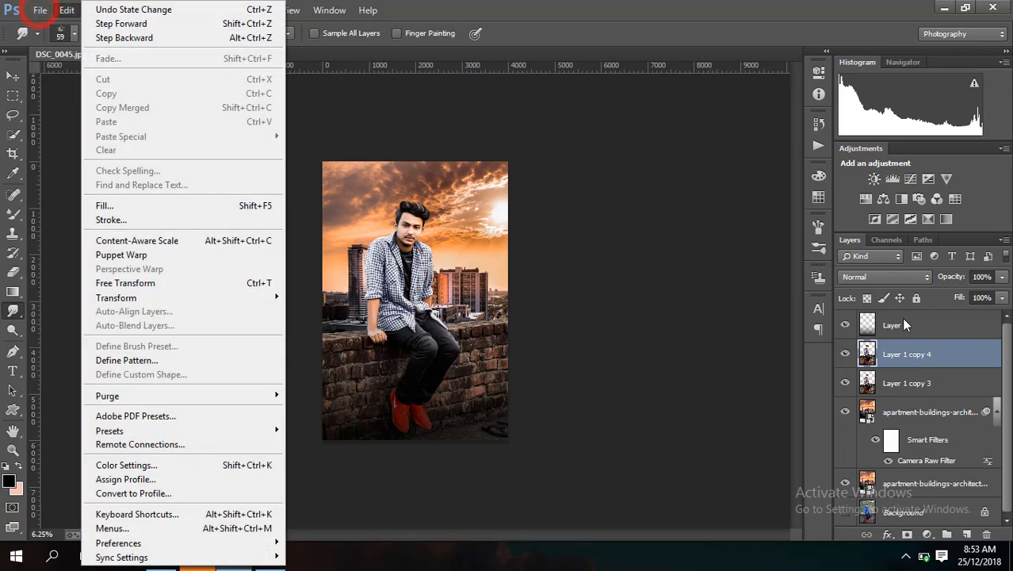
{"action": "left_click", "coordinate": [66, 9]}
{"action": "left_click", "coordinate": [904, 325]}
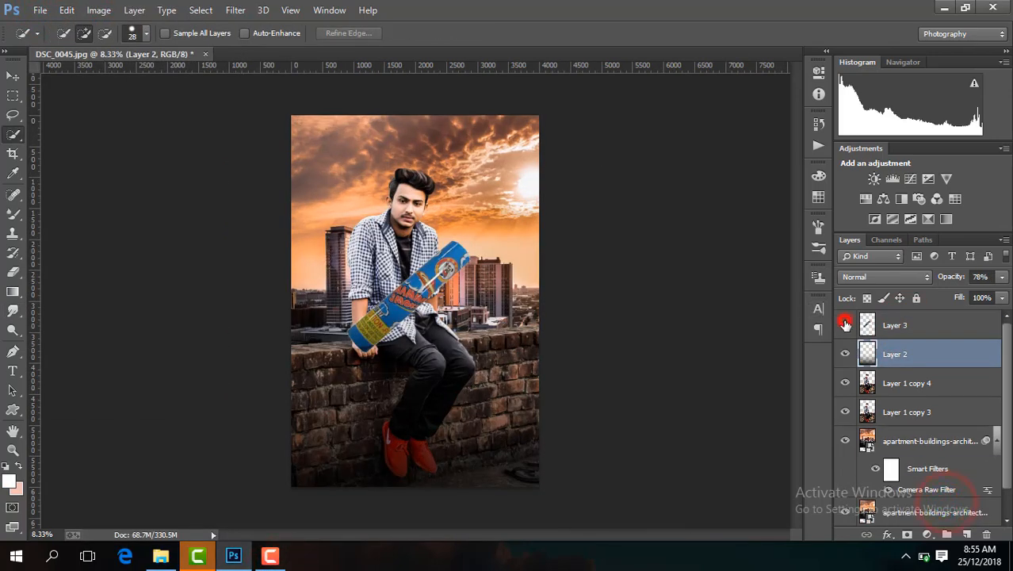
Step: Scale the smoke canister on Layer 3 to 56.37% and rotate it by -46.85° so it stands upright
{"action": "left_click", "coordinate": [845, 324]}
{"action": "left_click", "coordinate": [845, 325]}
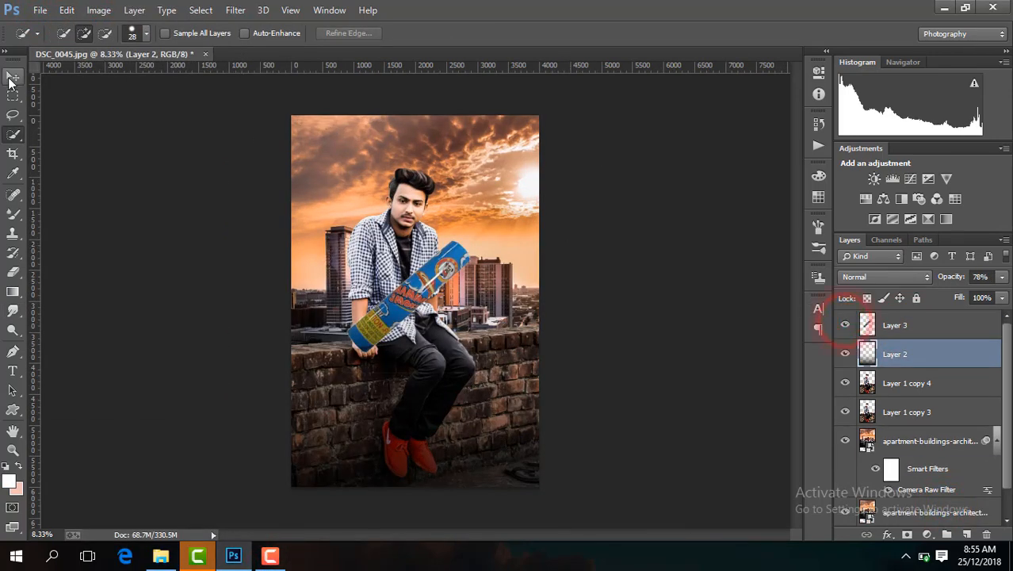
{"action": "left_click", "coordinate": [10, 77]}
{"action": "left_click", "coordinate": [204, 33]}
{"action": "left_click", "coordinate": [896, 321]}
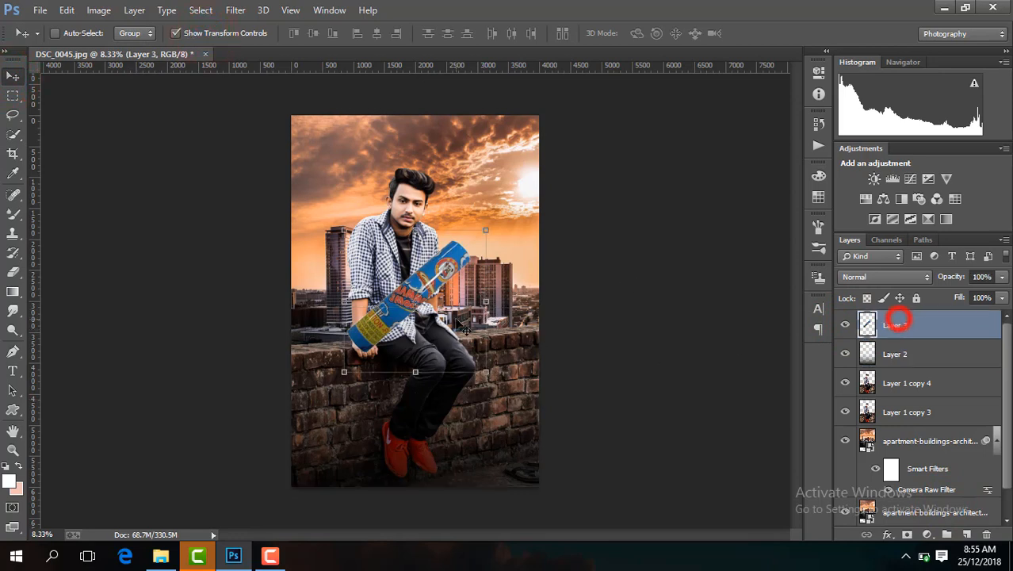
{"action": "left_click", "coordinate": [488, 376]}
{"action": "left_click_drag", "start_coordinate": [489, 376], "coordinate": [458, 344]}
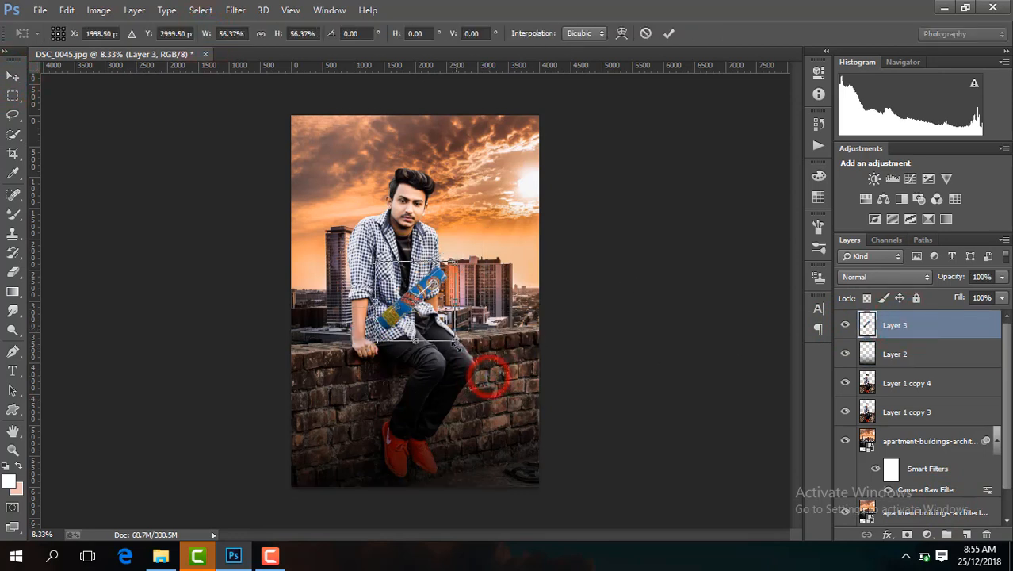
{"action": "left_click_drag", "start_coordinate": [475, 290], "coordinate": [445, 259]}
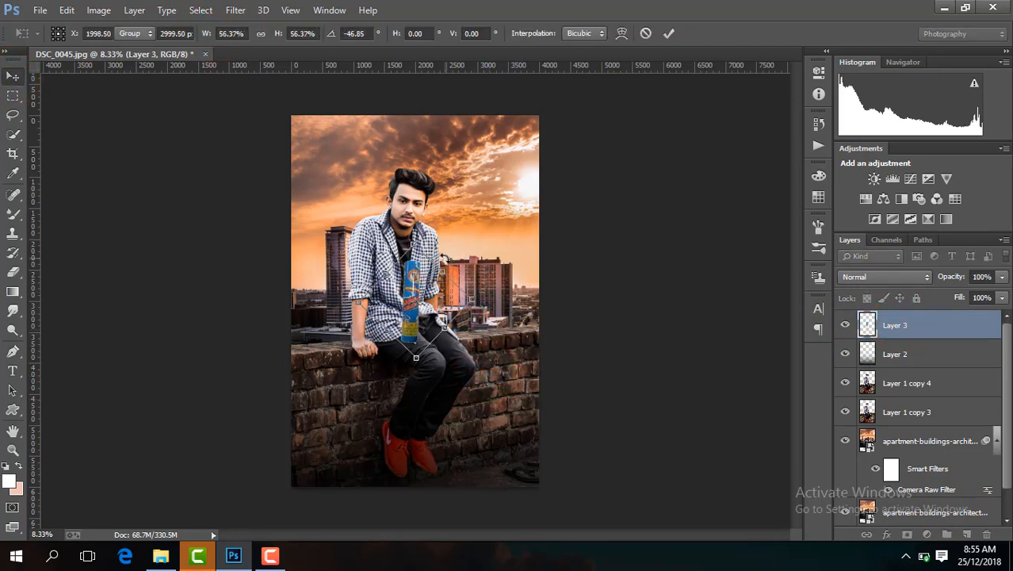
{"action": "key", "text": "Return"}
Step: Move the smoke canister from the man's lap to the brick wall on his sun-facing side
{"action": "key", "text": "ctrl+plus"}
{"action": "key", "text": "ctrl+plus"}
{"action": "left_click_drag", "start_coordinate": [423, 393], "coordinate": [600, 313]}
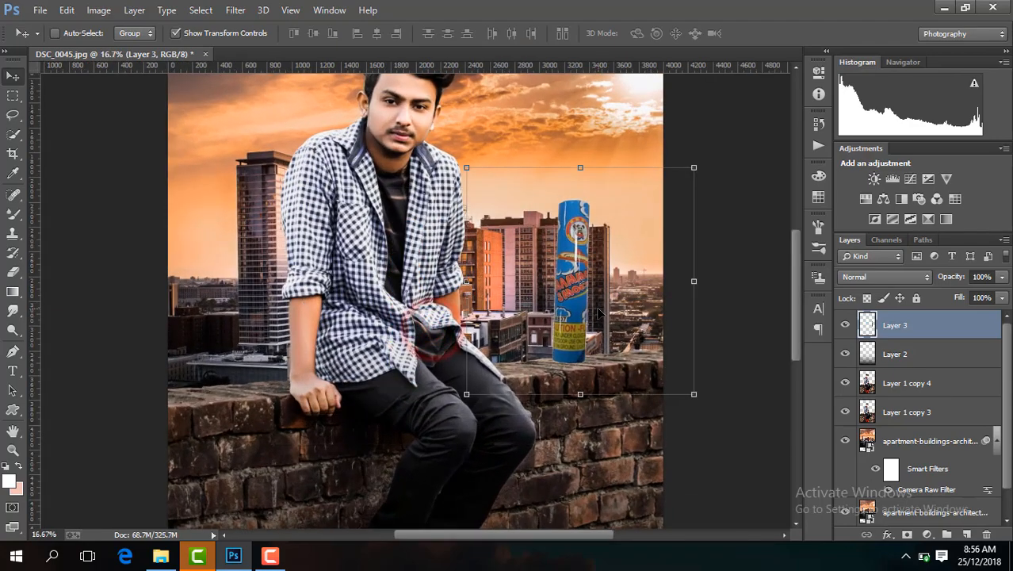
Step: Scale the smoke canister down twice, the second time to about 81.6%, and set its base on the wall's top
{"action": "key", "text": "ctrl+plus"}
{"action": "key", "text": "ctrl+plus"}
{"action": "left_click_drag", "start_coordinate": [476, 535], "coordinate": [543, 549]}
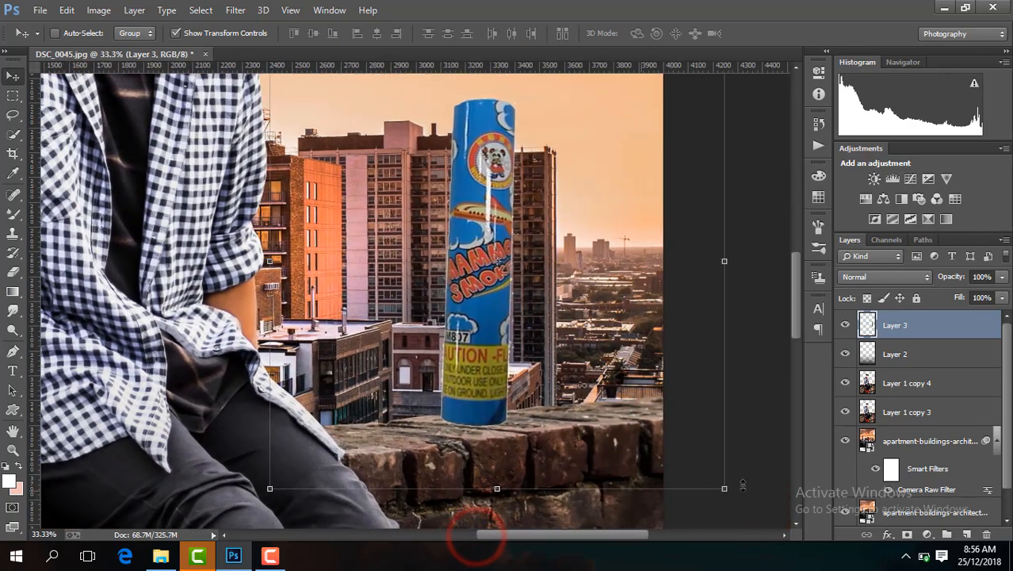
{"action": "left_click_drag", "start_coordinate": [726, 492], "coordinate": [674, 444]}
{"action": "key", "text": "Return"}
{"action": "left_click_drag", "start_coordinate": [537, 235], "coordinate": [528, 275]}
{"action": "left_click_drag", "start_coordinate": [664, 477], "coordinate": [630, 444]}
{"action": "left_click_drag", "start_coordinate": [551, 273], "coordinate": [558, 299]}
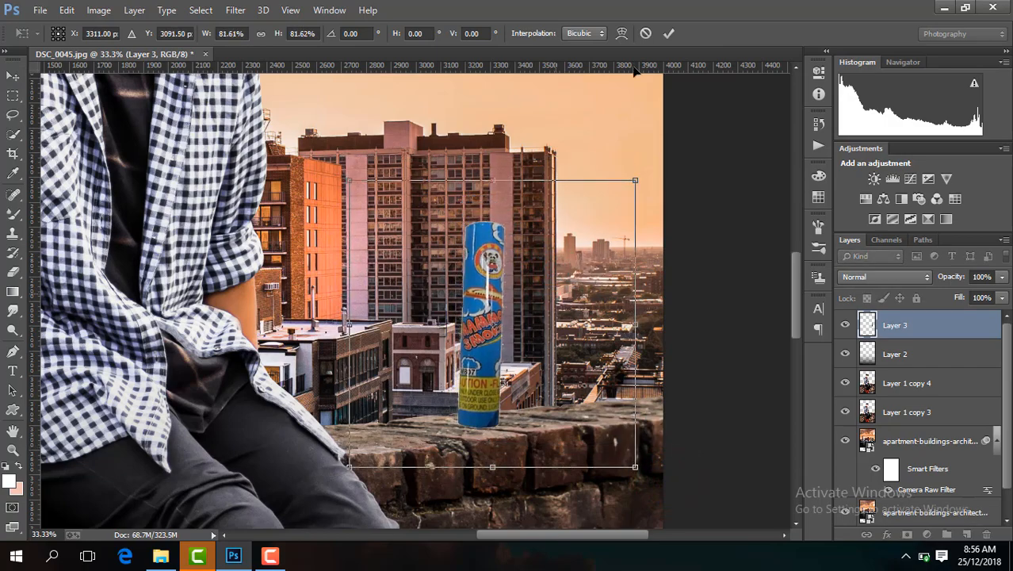
{"action": "left_click", "coordinate": [670, 35]}
Step: Scale the smoke canister to about 74%, lower it onto the brick wall and shrink it slightly more
{"action": "scroll", "coordinate": [306, 324], "scroll_direction": "down", "scroll_amount": 4}
{"action": "scroll", "coordinate": [306, 324], "scroll_direction": "up", "scroll_amount": 2}
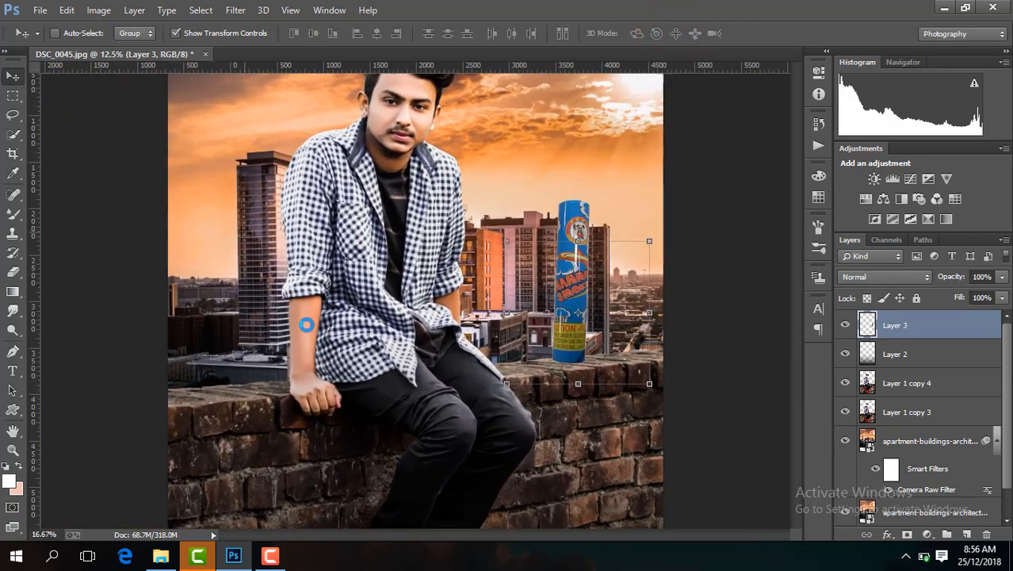
{"action": "scroll", "coordinate": [306, 325], "scroll_direction": "up", "scroll_amount": 2}
{"action": "left_click_drag", "start_coordinate": [487, 533], "coordinate": [552, 547]}
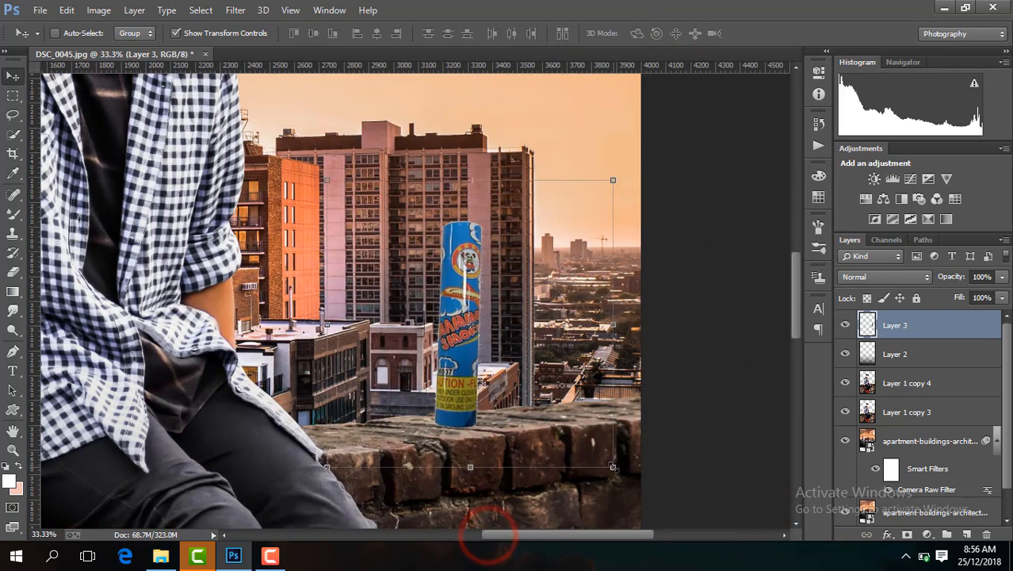
{"action": "key", "text": "ctrl+t"}
{"action": "left_click_drag", "start_coordinate": [613, 468], "coordinate": [571, 424]}
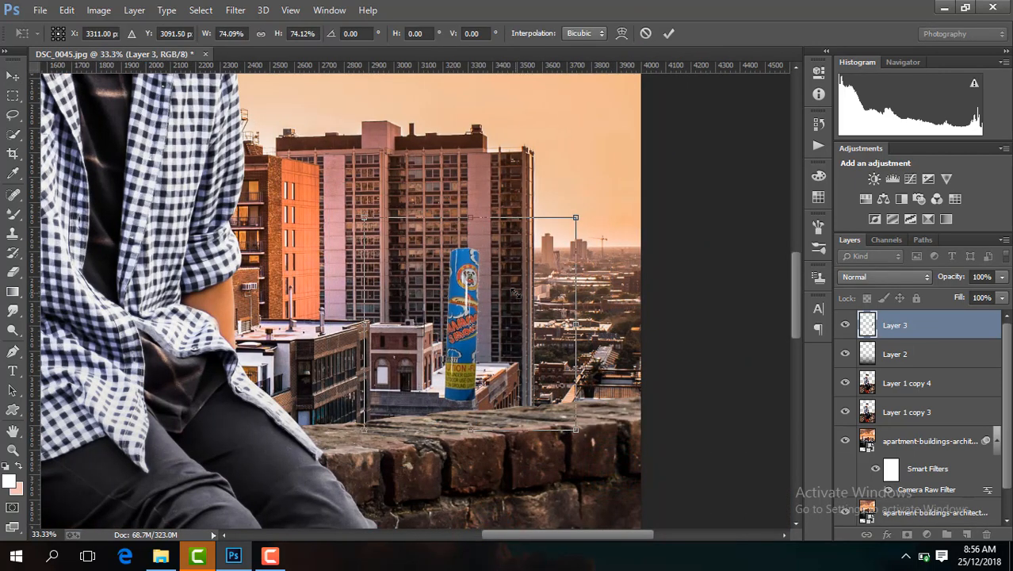
{"action": "left_click_drag", "start_coordinate": [515, 290], "coordinate": [520, 325]}
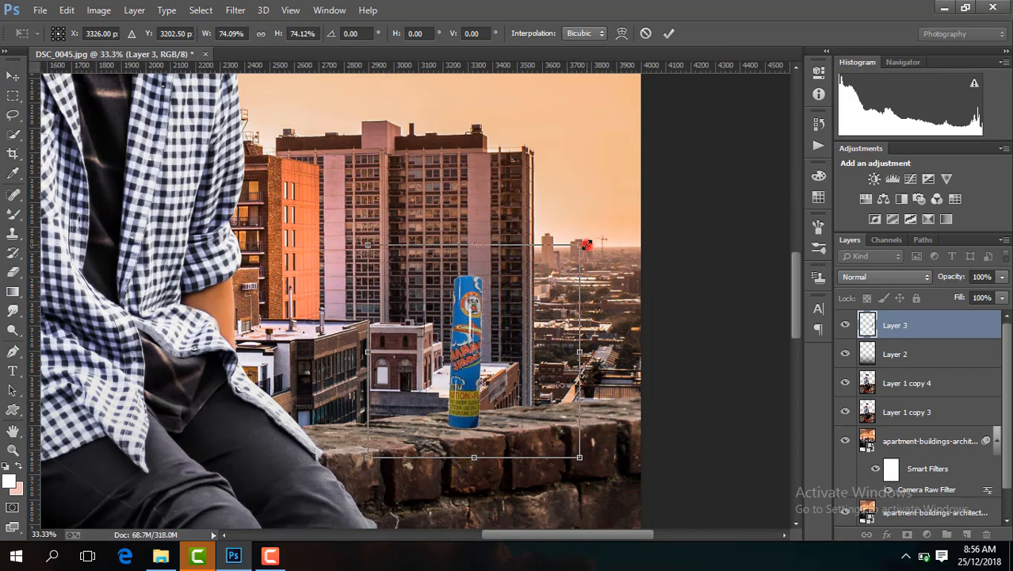
{"action": "left_click_drag", "start_coordinate": [587, 244], "coordinate": [577, 253]}
{"action": "key", "text": "Return"}
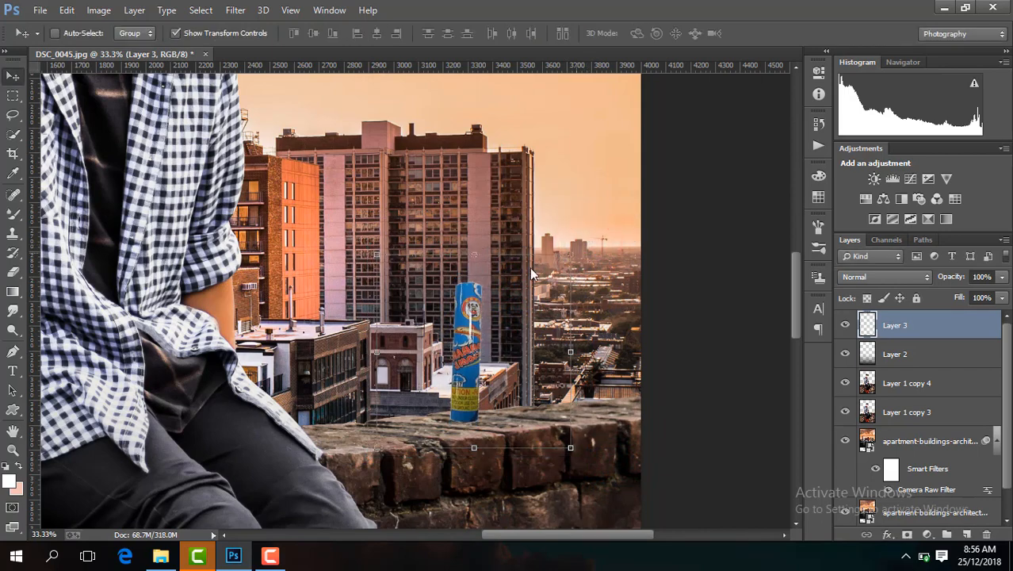
Step: Lower the smoke canister slightly so its base sits farther forward on the brick wall's top
{"action": "mouse_move", "coordinate": [521, 306]}
{"action": "left_mouse_down"}
{"action": "mouse_move", "coordinate": [516, 289]}
{"action": "mouse_move", "coordinate": [523, 315]}
{"action": "left_mouse_up"}
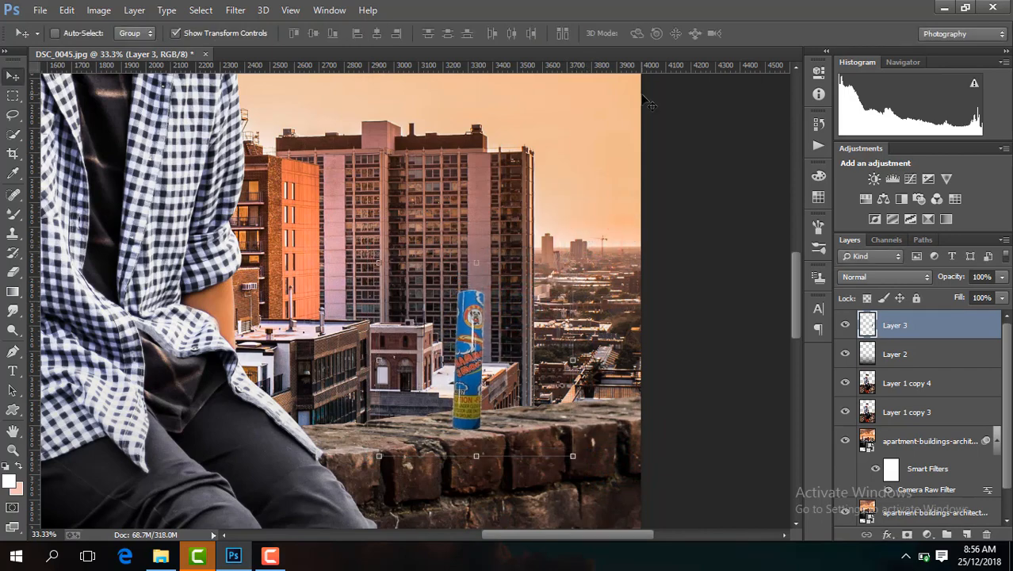
{"action": "key", "text": "ctrl+plus"}
{"action": "key", "text": "ctrl+plus"}
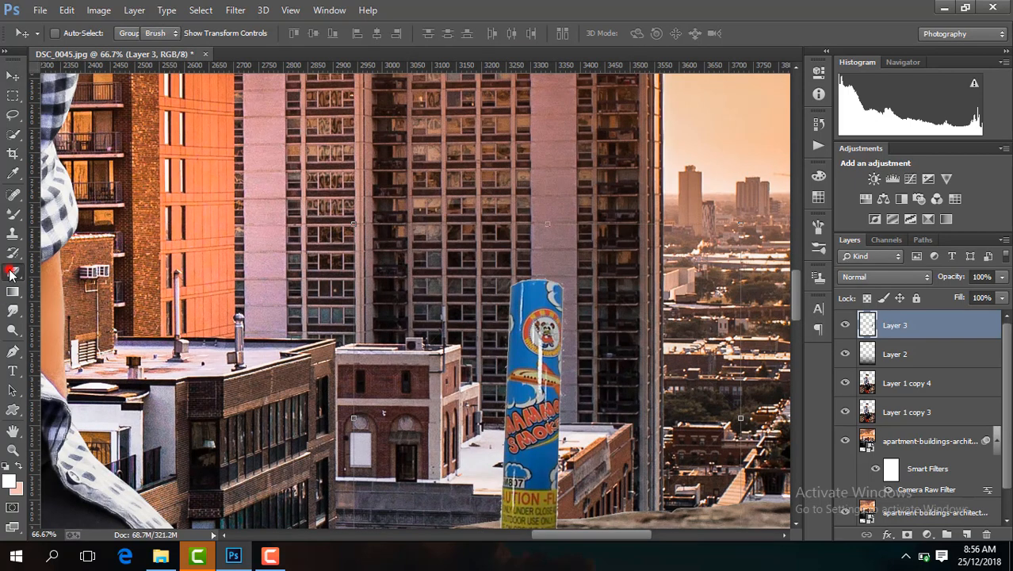
{"action": "left_click", "coordinate": [11, 272]}
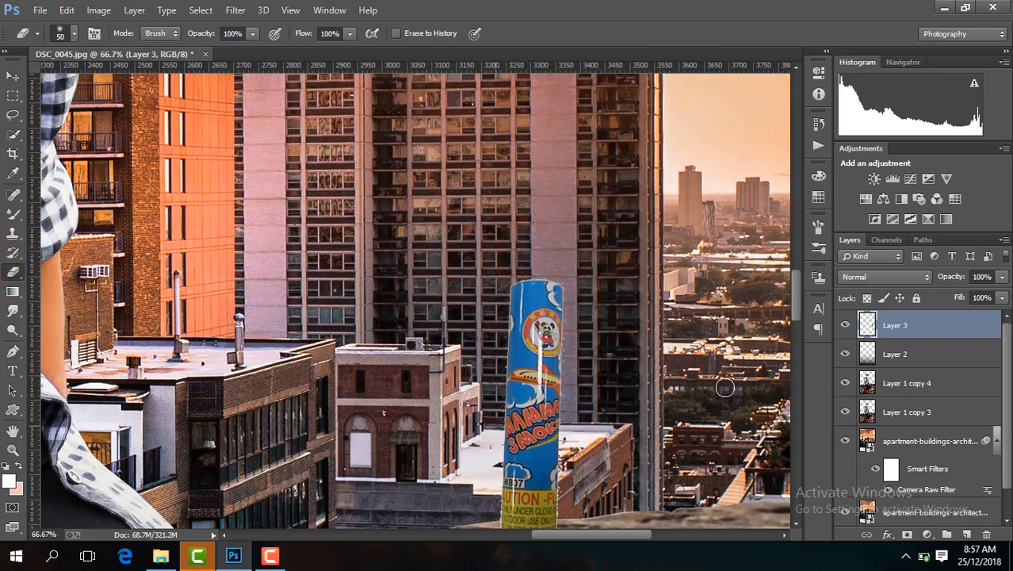
{"action": "left_click_drag", "start_coordinate": [797, 306], "coordinate": [795, 329]}
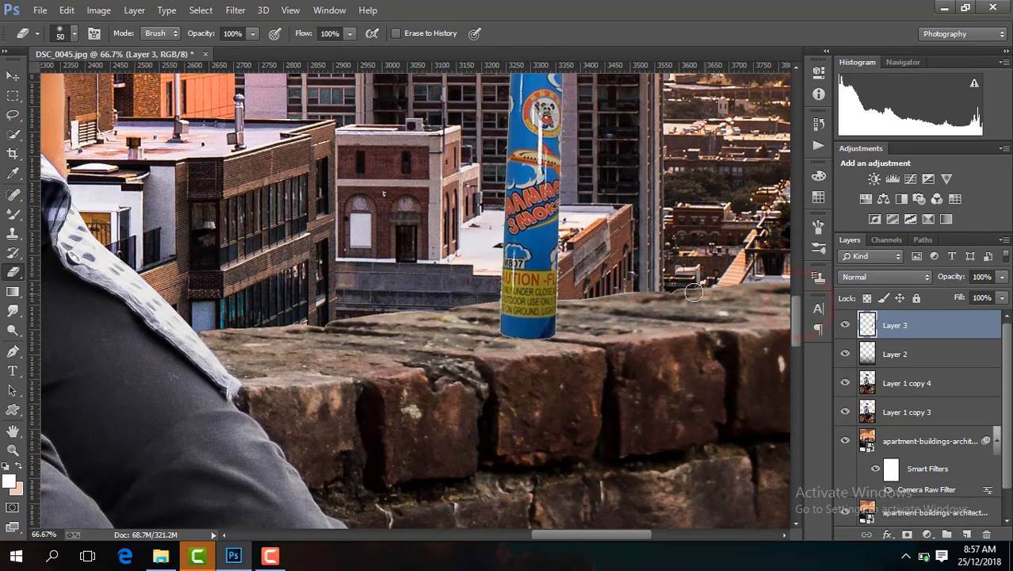
{"action": "left_click", "coordinate": [639, 319]}
{"action": "key", "text": "ctrl+minus"}
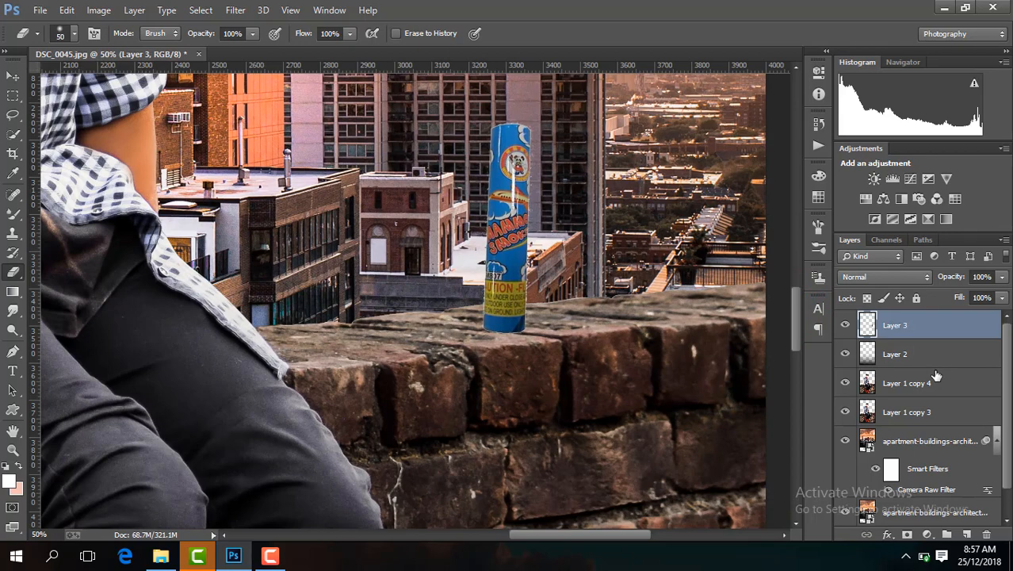
Step: Add a new layer beneath the canister's layer and set up a soft round Brush of 114 px
{"action": "left_click", "coordinate": [968, 535]}
{"action": "left_click_drag", "start_coordinate": [921, 323], "coordinate": [919, 365]}
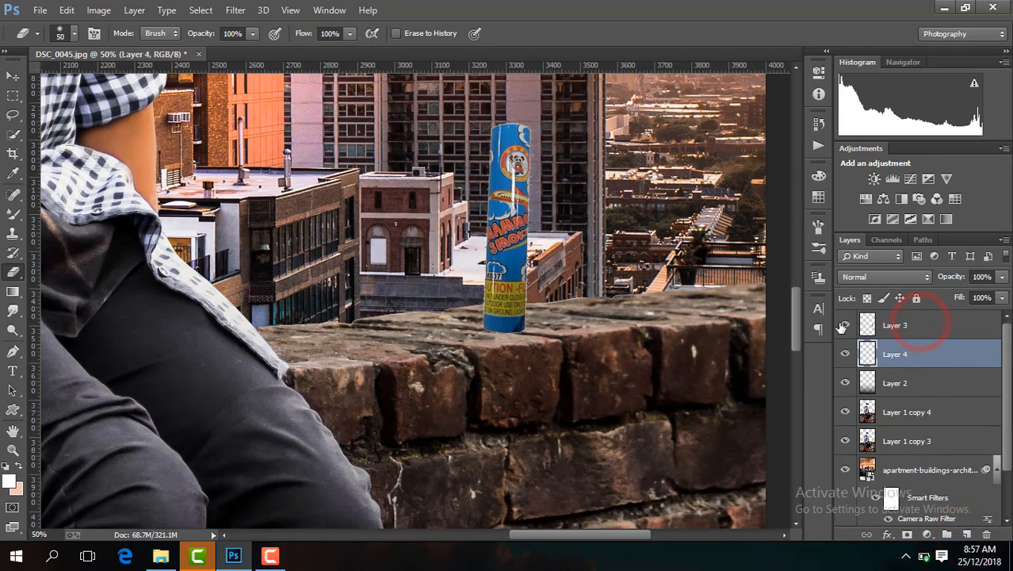
{"action": "right_click", "coordinate": [11, 214]}
{"action": "left_click", "coordinate": [63, 209]}
{"action": "left_click", "coordinate": [70, 36]}
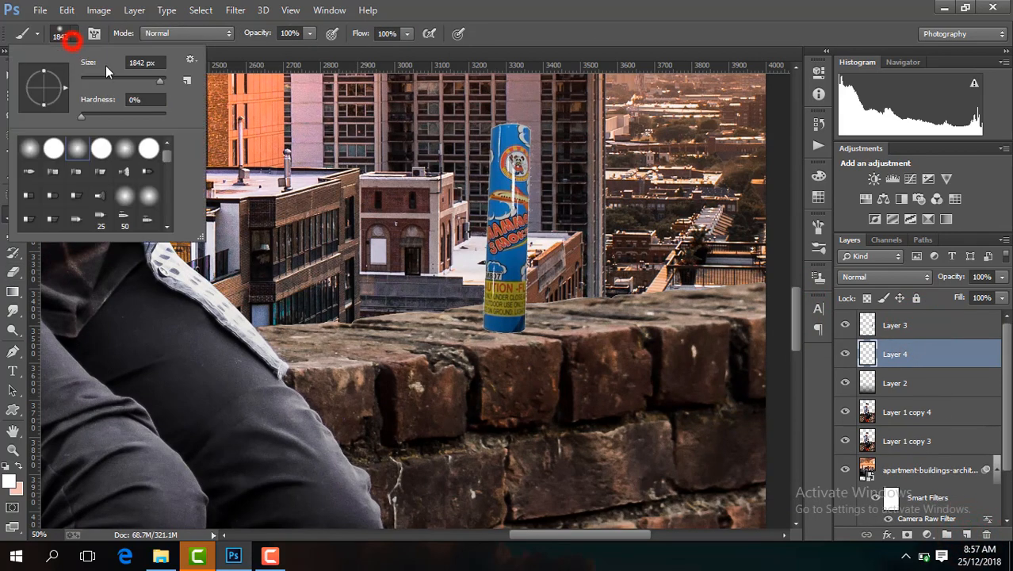
{"action": "left_click", "coordinate": [441, 339]}
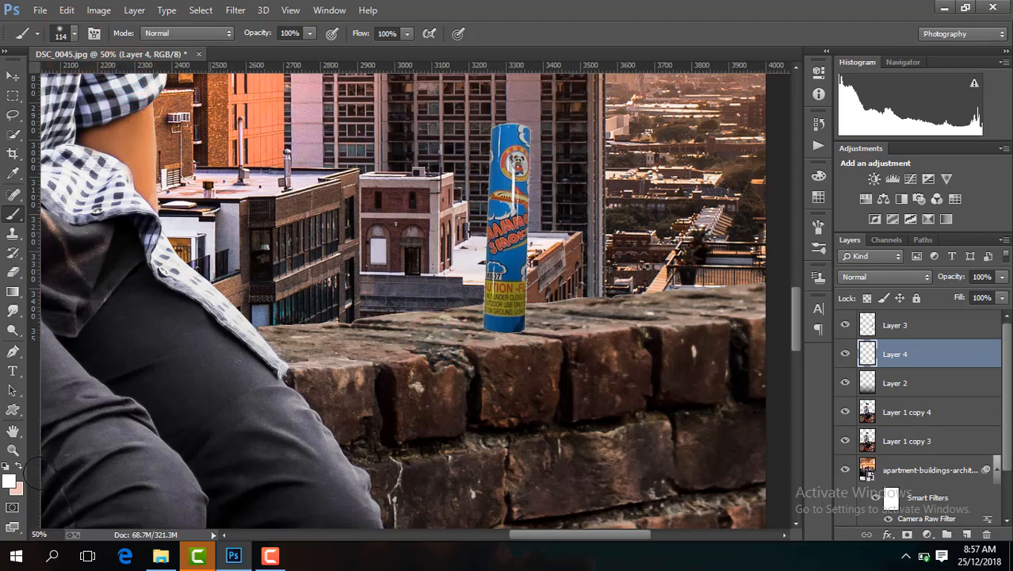
Step: Set the foreground color to black and paint one soft dab on the wall's top between the man and the canister
{"action": "left_click", "coordinate": [10, 480]}
{"action": "left_click_drag", "start_coordinate": [613, 354], "coordinate": [615, 564]}
{"action": "key", "text": "Return"}
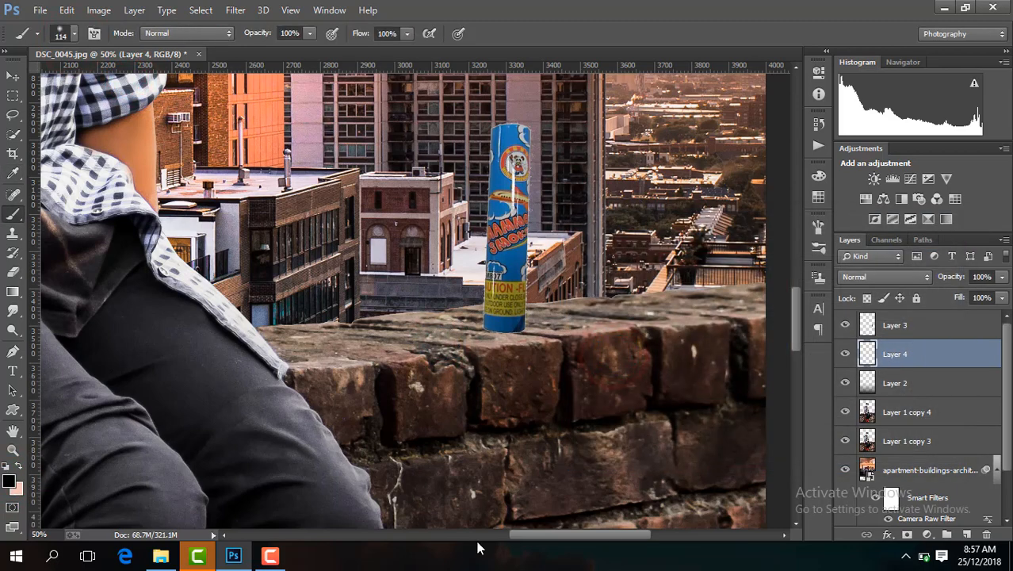
{"action": "left_click", "coordinate": [427, 342]}
Step: Scale the black dab to about 174%, flatten it into a thin shadow and move it under the canister's base
{"action": "key", "text": "v"}
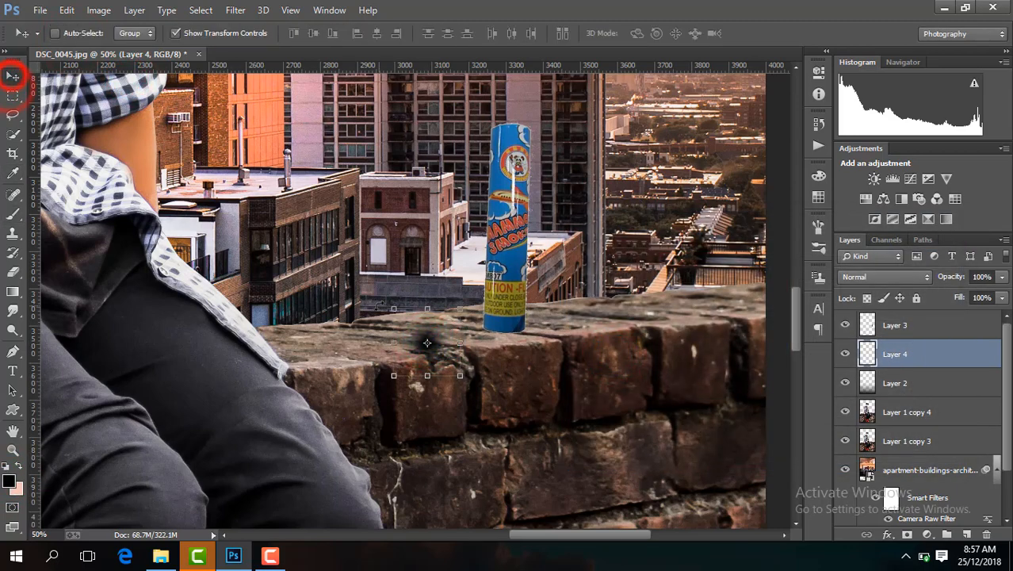
{"action": "left_click_drag", "start_coordinate": [460, 377], "coordinate": [480, 399]}
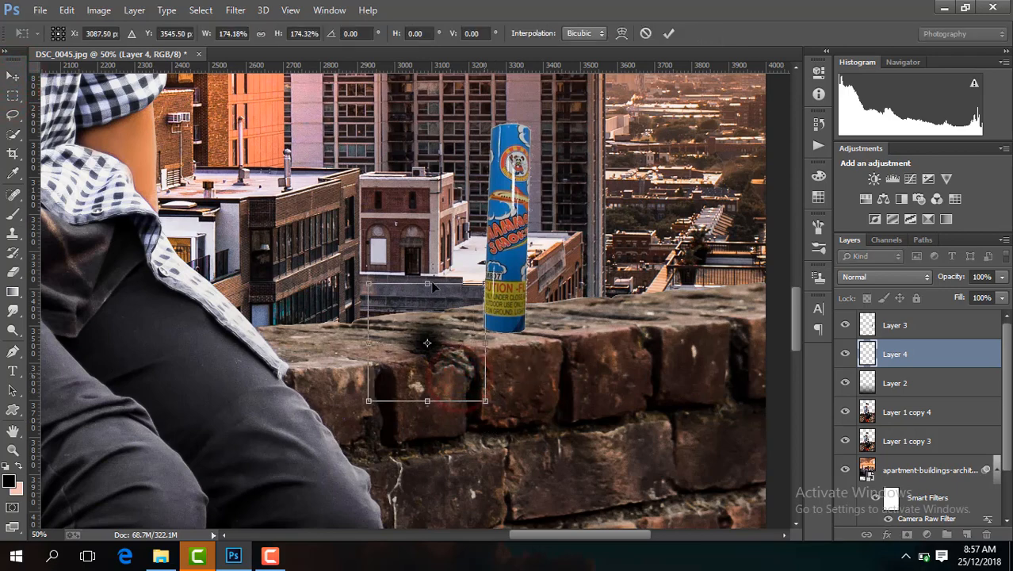
{"action": "mouse_move", "coordinate": [429, 282]}
{"action": "left_mouse_down"}
{"action": "mouse_move", "coordinate": [433, 333]}
{"action": "mouse_move", "coordinate": [529, 336]}
{"action": "left_mouse_up"}
{"action": "key", "text": "Return"}
Step: Align the shadow beneath the canister's base and stretch its height slightly upward and downward
{"action": "key", "text": "ctrl+plus"}
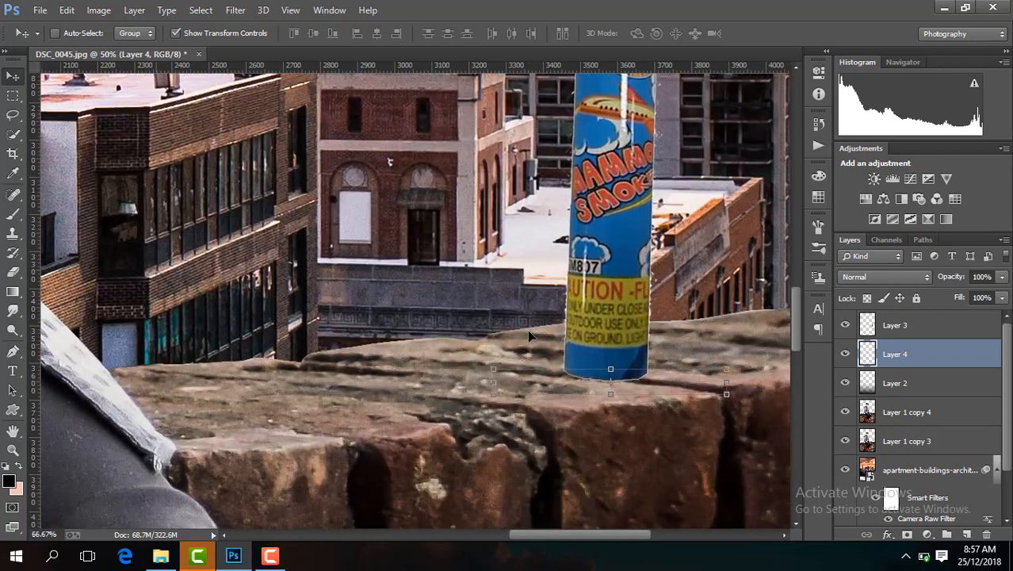
{"action": "left_click_drag", "start_coordinate": [658, 399], "coordinate": [655, 401]}
{"action": "left_click_drag", "start_coordinate": [612, 369], "coordinate": [611, 362]}
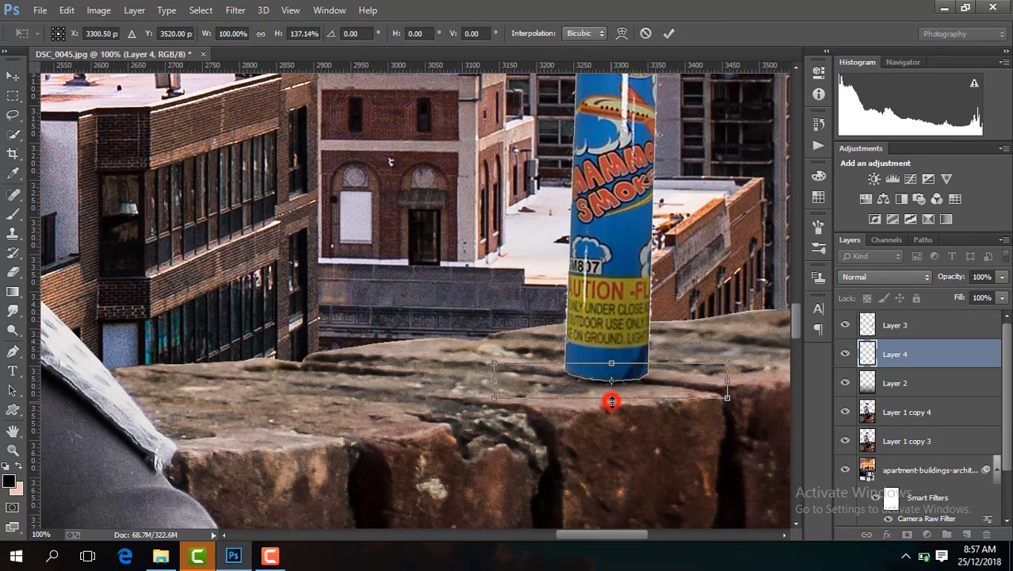
{"action": "left_click_drag", "start_coordinate": [612, 402], "coordinate": [612, 406]}
{"action": "key", "text": "Return"}
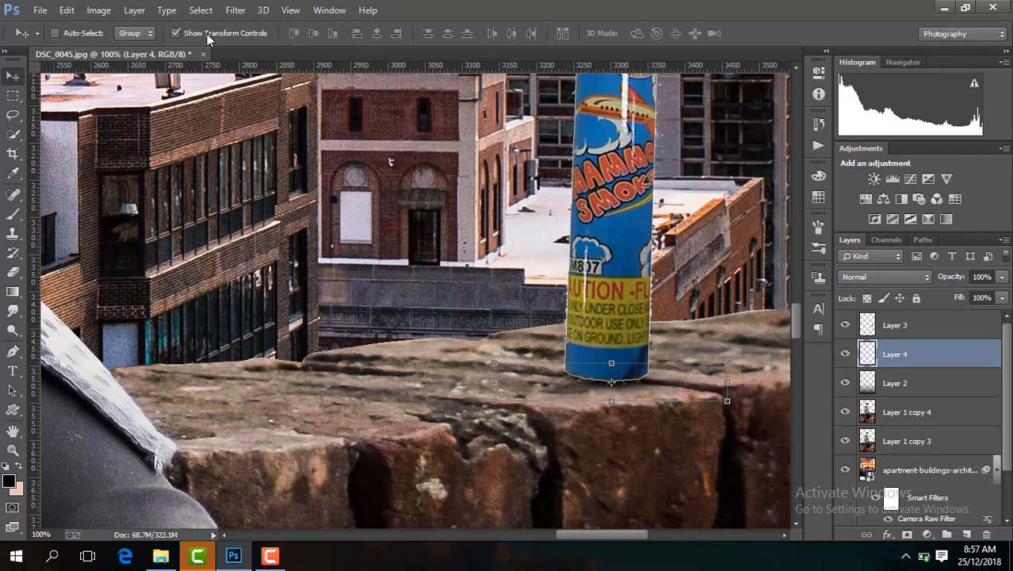
Step: Duplicate the canister's shadow layer, compare with the copy hidden and shown, and merge the two shadow layers
{"action": "key", "text": "ctrl+j"}
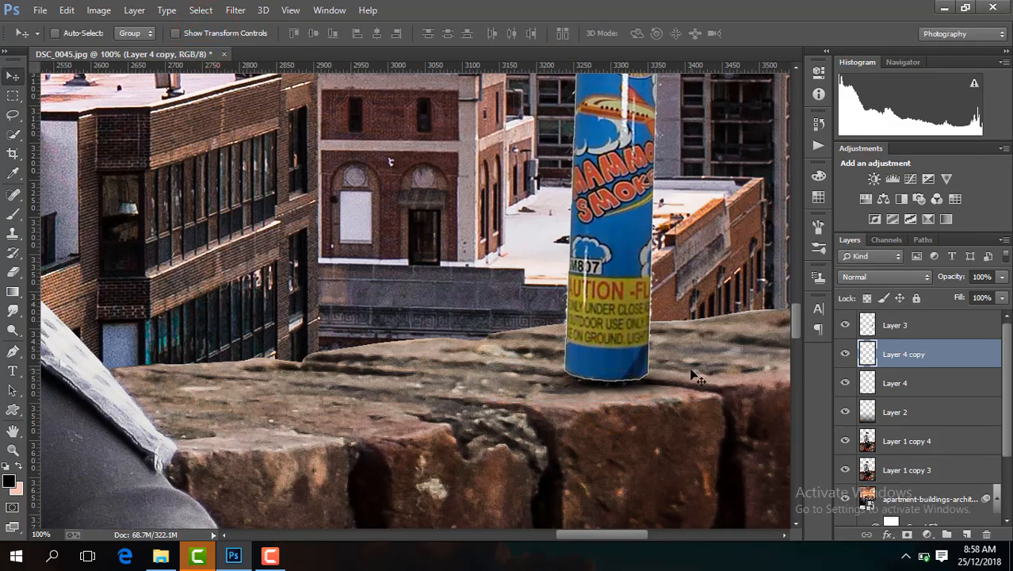
{"action": "key", "text": "ctrl+minus"}
{"action": "key", "text": "ctrl+minus"}
{"action": "key", "text": "ctrl+minus"}
{"action": "key", "text": "ctrl+minus"}
{"action": "key", "text": "ctrl+minus"}
{"action": "key", "text": "ctrl+minus"}
{"action": "key", "text": "ctrl+minus"}
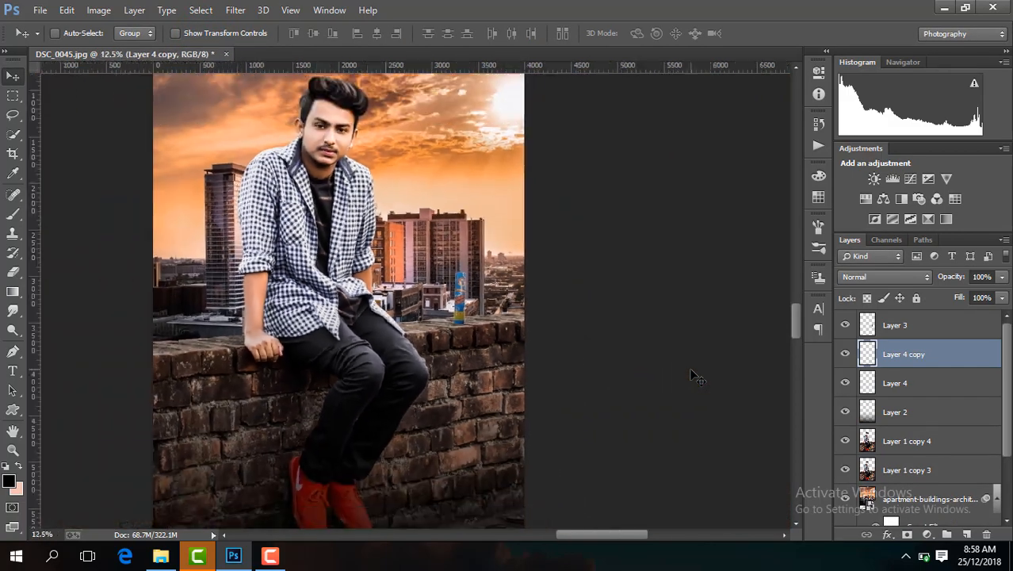
{"action": "left_click", "coordinate": [845, 355]}
{"action": "left_click", "coordinate": [844, 354]}
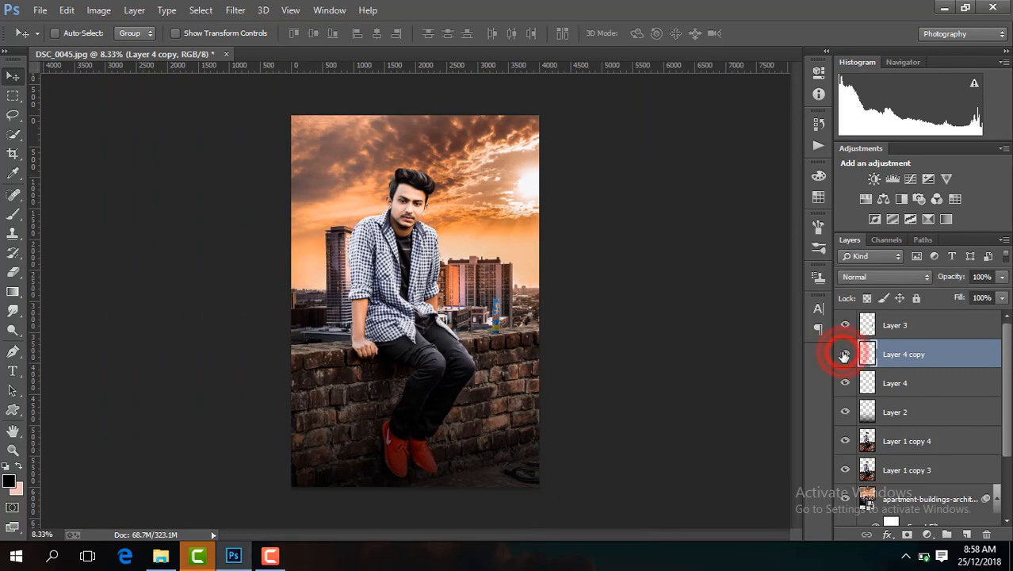
{"action": "right_click", "coordinate": [919, 382]}
{"action": "left_click", "coordinate": [640, 423]}
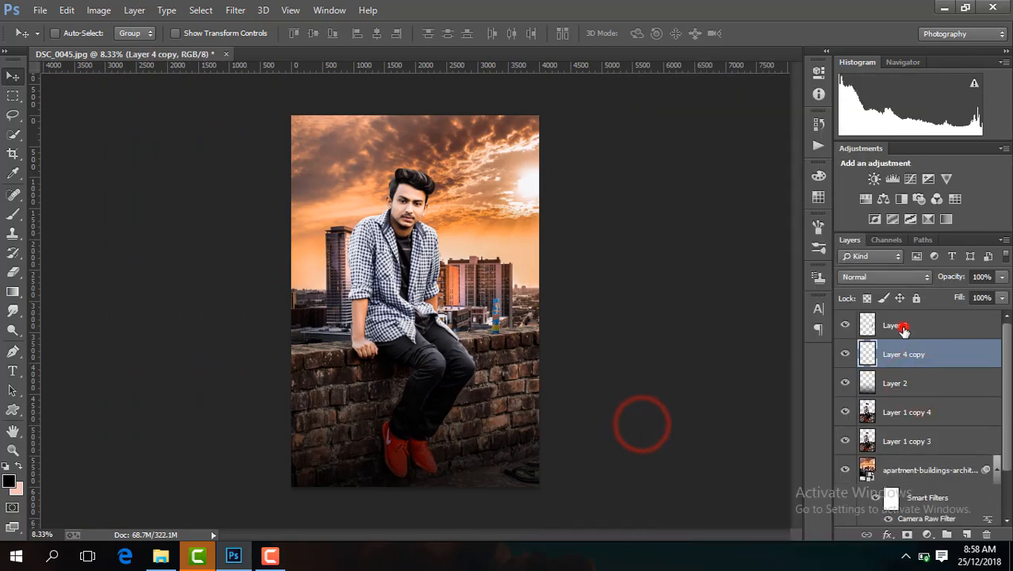
Step: Place the embedded red smoke image PicsArt_12-04-01.17.04 above Layer 3 and scale it to about 150%
{"action": "left_click", "coordinate": [903, 325]}
{"action": "left_click", "coordinate": [42, 12]}
{"action": "left_click", "coordinate": [98, 223]}
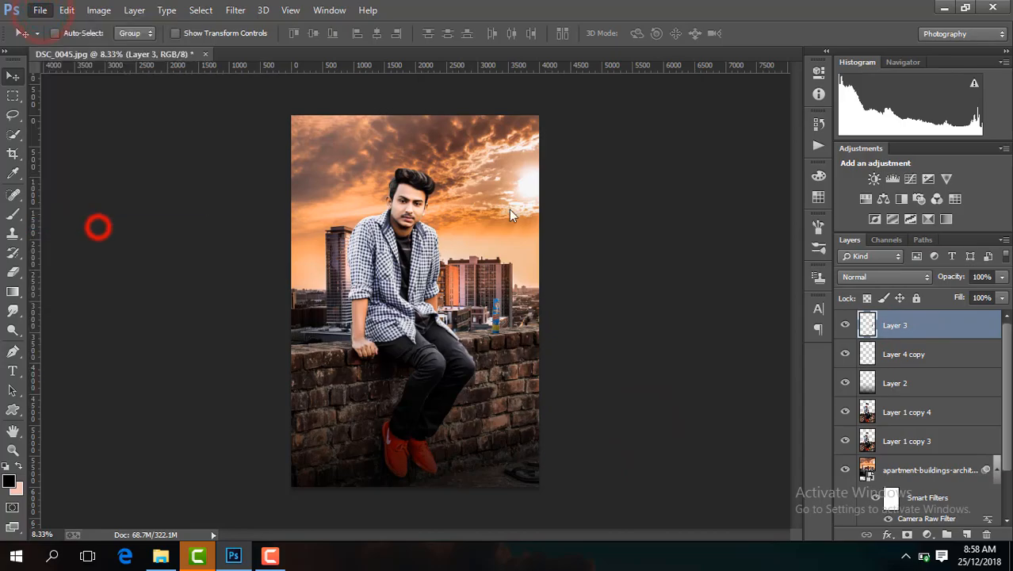
{"action": "left_click_drag", "start_coordinate": [638, 90], "coordinate": [639, 348]}
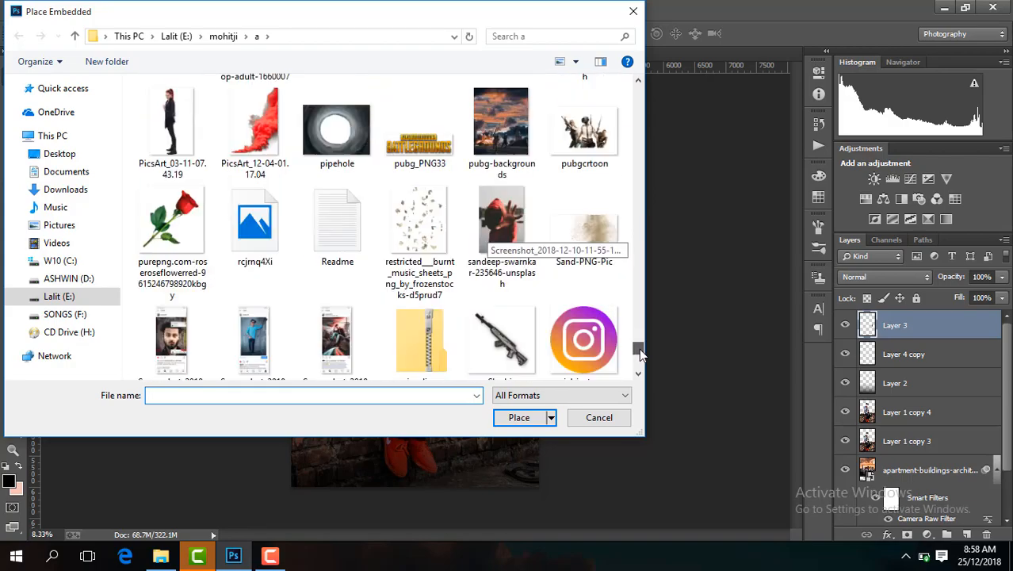
{"action": "double_click", "coordinate": [274, 140]}
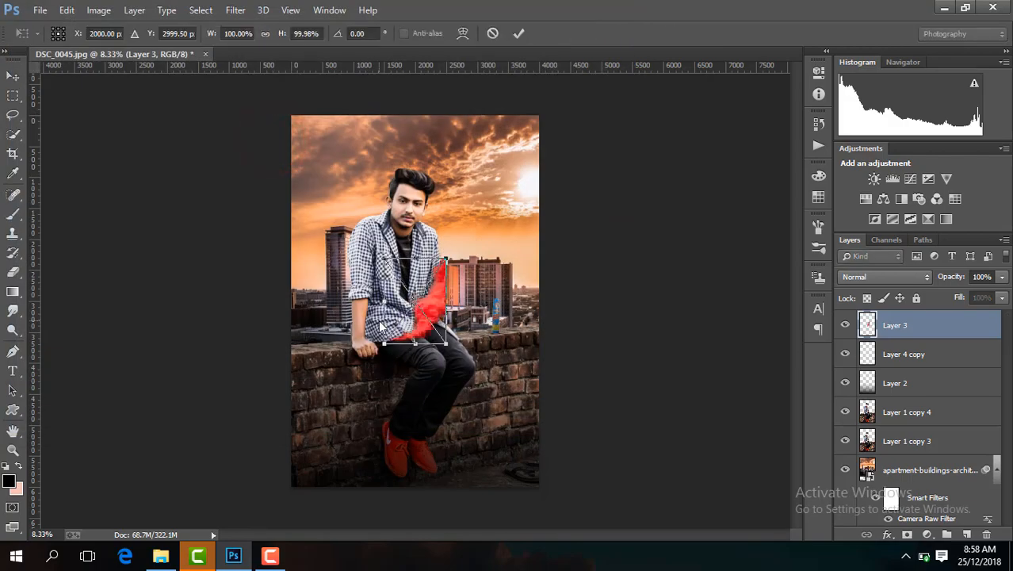
{"action": "left_click_drag", "start_coordinate": [448, 347], "coordinate": [466, 366]}
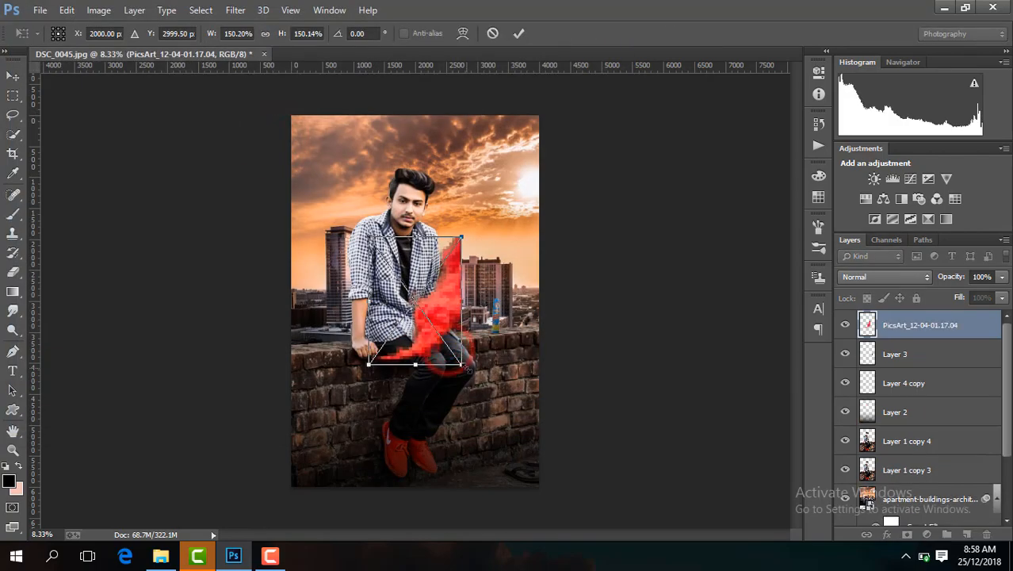
{"action": "key", "text": "Return"}
Step: Move the red smoke toward the sun side of the picture so its thin tip sits just above the canister
{"action": "left_click_drag", "start_coordinate": [436, 301], "coordinate": [554, 235]}
{"action": "key", "text": "ctrl+plus"}
{"action": "key", "text": "ctrl+plus"}
{"action": "key", "text": "ctrl+plus"}
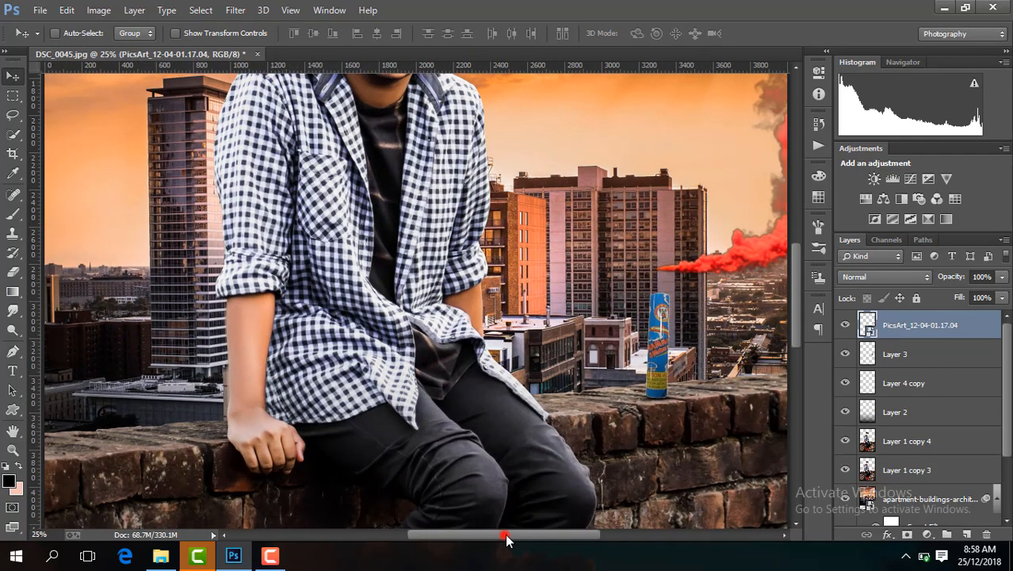
{"action": "left_click_drag", "start_coordinate": [504, 533], "coordinate": [549, 534]}
{"action": "left_click_drag", "start_coordinate": [608, 190], "coordinate": [576, 201]}
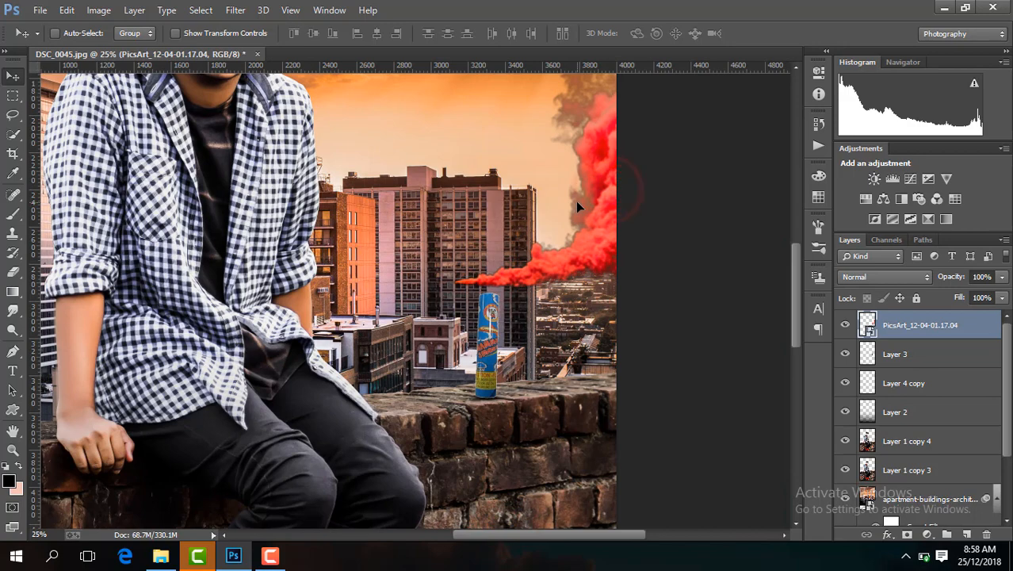
{"action": "left_click_drag", "start_coordinate": [599, 533], "coordinate": [629, 533]}
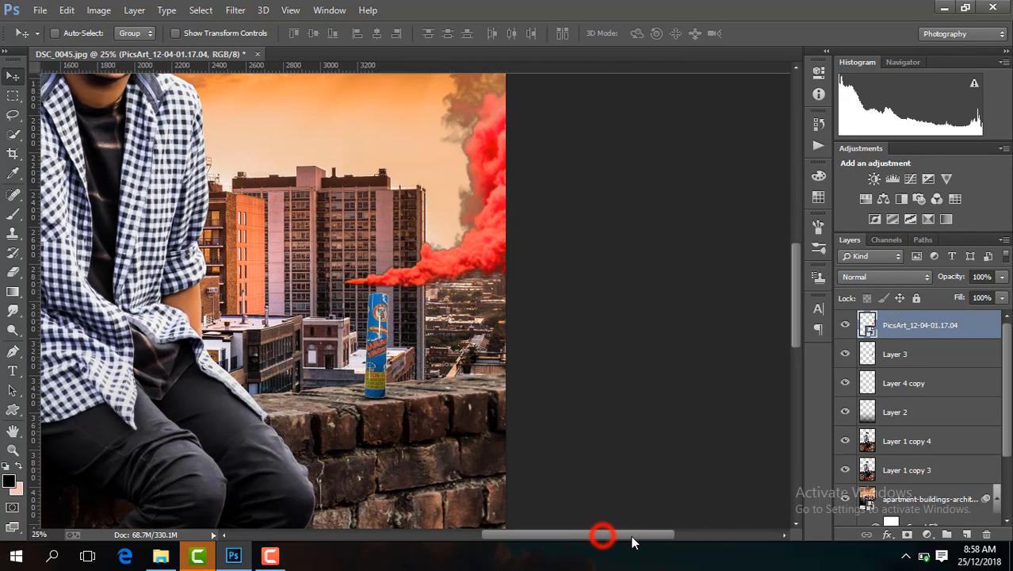
Step: Rotate the red smoke by about -40.5° and position its thin tip on the canister's opening so it rises upward
{"action": "left_click_drag", "start_coordinate": [796, 313], "coordinate": [795, 274]}
{"action": "left_click", "coordinate": [228, 33]}
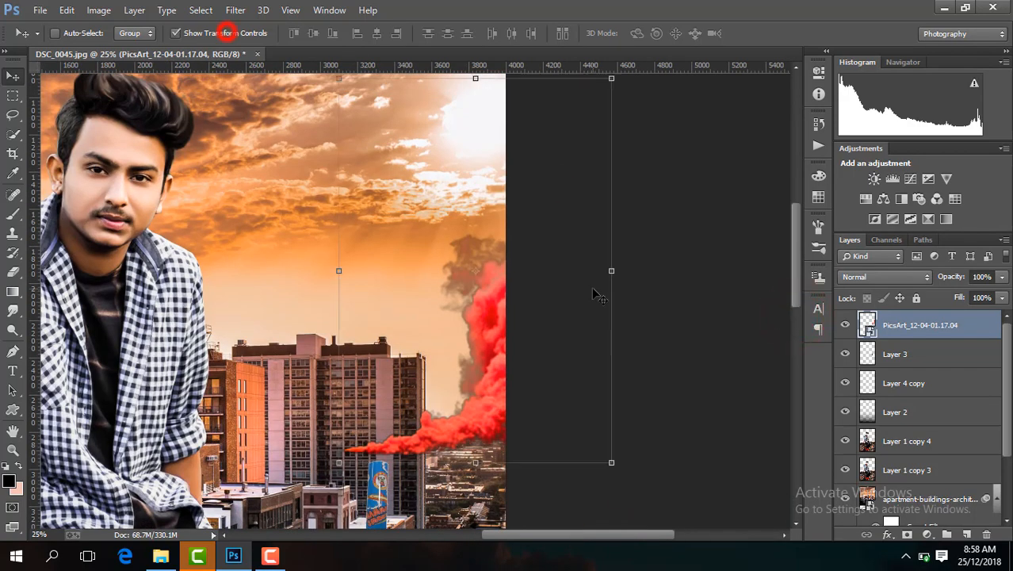
{"action": "left_click", "coordinate": [623, 255]}
{"action": "left_click_drag", "start_coordinate": [628, 244], "coordinate": [611, 195]}
{"action": "left_click_drag", "start_coordinate": [578, 300], "coordinate": [478, 283]}
{"action": "left_click_drag", "start_coordinate": [570, 263], "coordinate": [468, 261]}
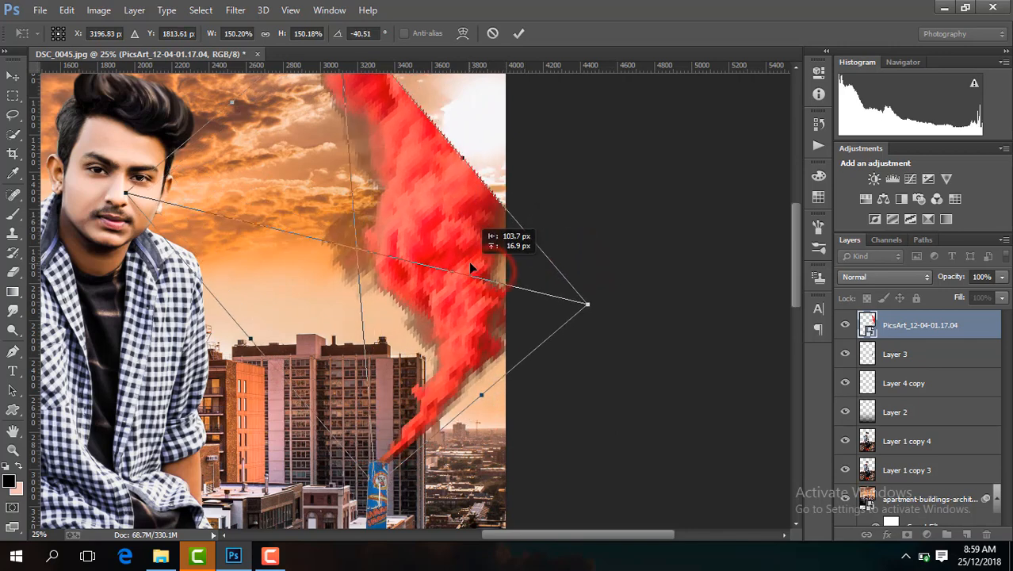
{"action": "key", "text": "Return"}
{"action": "left_click_drag", "start_coordinate": [445, 374], "coordinate": [448, 366]}
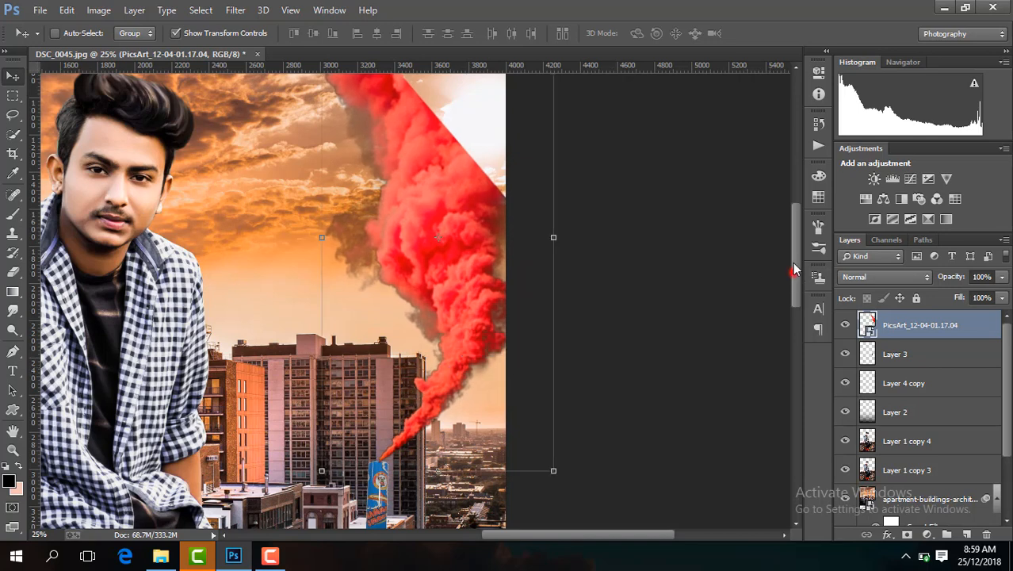
Step: Rasterize the red smoke layer and soften its straight cut-off edge with a soft 118 px Eraser
{"action": "left_click_drag", "start_coordinate": [795, 270], "coordinate": [793, 247]}
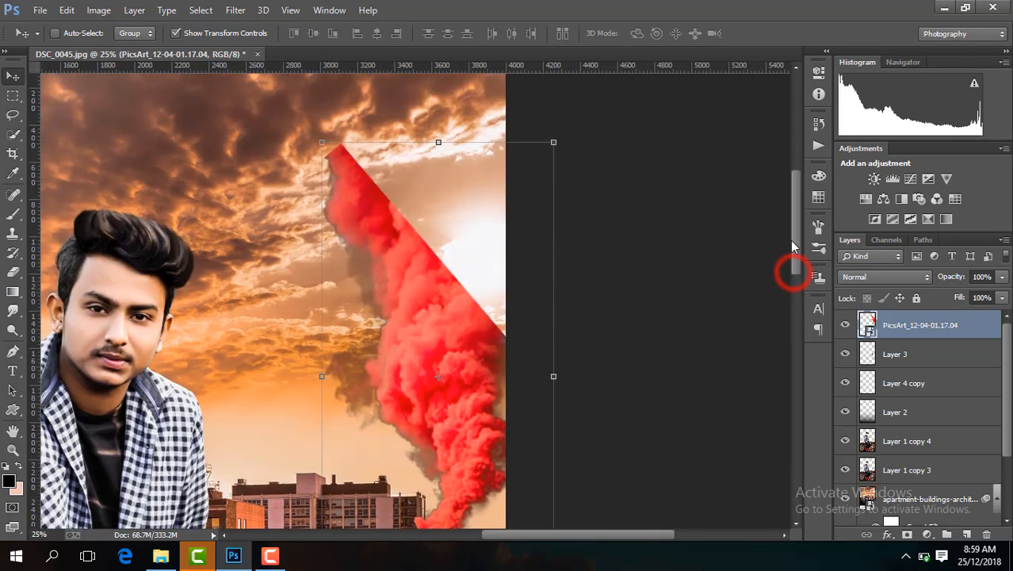
{"action": "left_click", "coordinate": [13, 271]}
{"action": "left_click", "coordinate": [72, 33]}
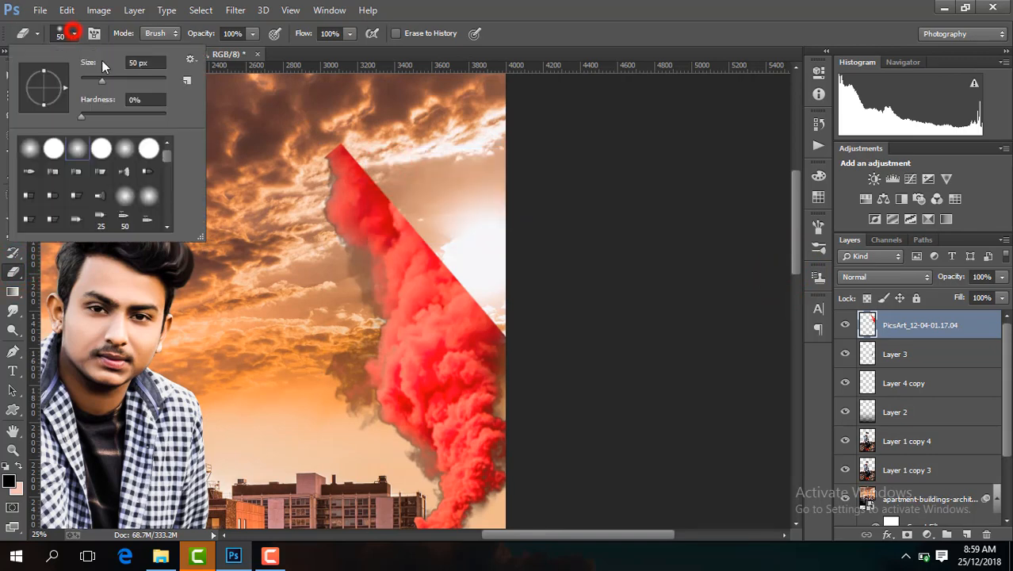
{"action": "mouse_move", "coordinate": [422, 230]}
{"action": "left_mouse_down"}
{"action": "mouse_move", "coordinate": [334, 139]}
{"action": "mouse_move", "coordinate": [366, 166]}
{"action": "left_mouse_up"}
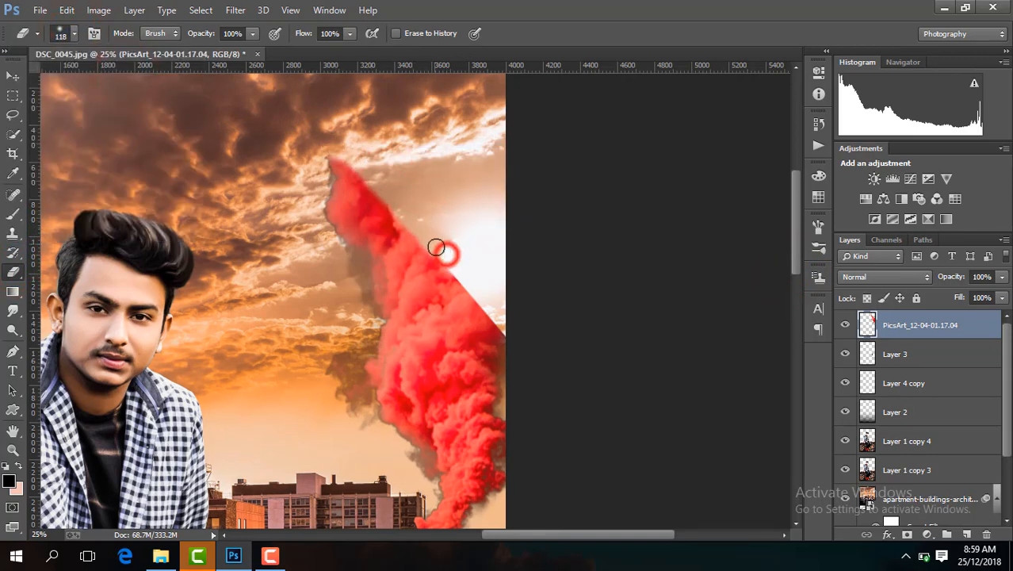
{"action": "key", "text": "ctrl+z"}
Step: Erase the grey fringe and stray wisps along both sides of the red smoke with the soft 118 px Eraser
{"action": "mouse_move", "coordinate": [345, 365]}
{"action": "left_mouse_down"}
{"action": "mouse_move", "coordinate": [337, 398]}
{"action": "mouse_move", "coordinate": [314, 343]}
{"action": "mouse_move", "coordinate": [359, 322]}
{"action": "left_mouse_up"}
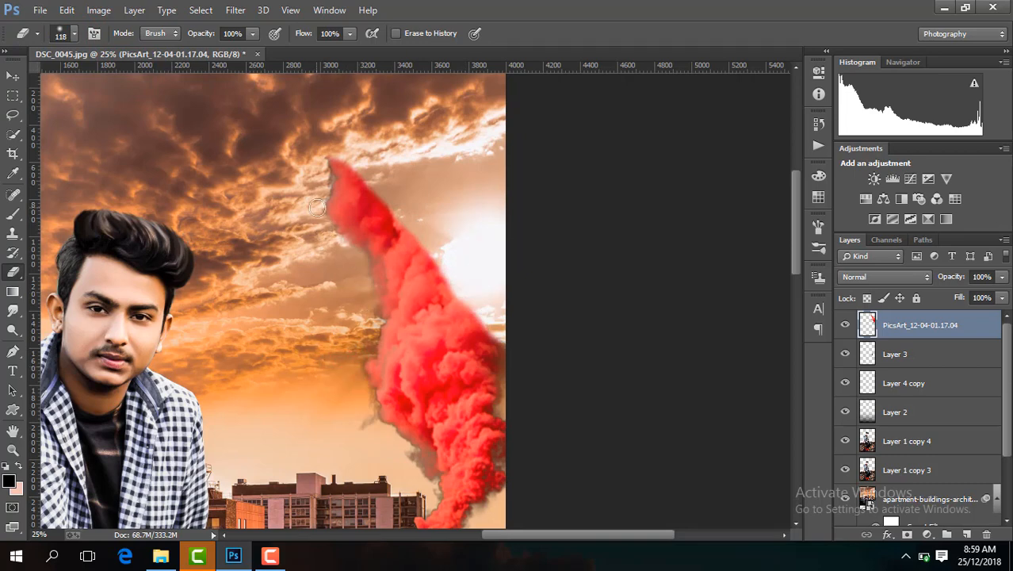
{"action": "mouse_move", "coordinate": [358, 345]}
{"action": "left_mouse_down"}
{"action": "mouse_move", "coordinate": [367, 317]}
{"action": "mouse_move", "coordinate": [358, 343]}
{"action": "left_mouse_up"}
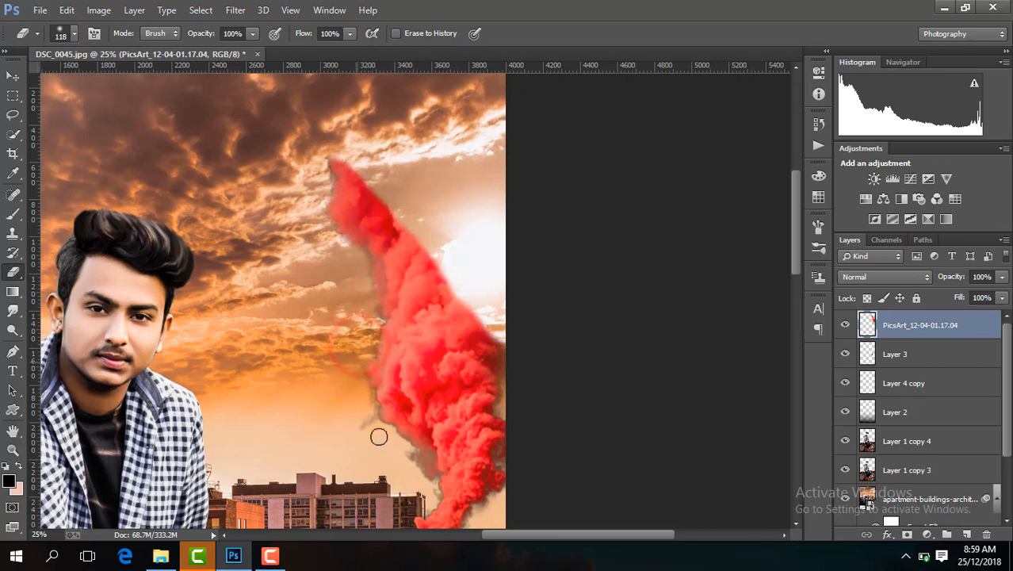
{"action": "mouse_move", "coordinate": [409, 456]}
{"action": "left_mouse_down"}
{"action": "mouse_move", "coordinate": [416, 468]}
{"action": "mouse_move", "coordinate": [366, 407]}
{"action": "mouse_move", "coordinate": [363, 369]}
{"action": "left_mouse_up"}
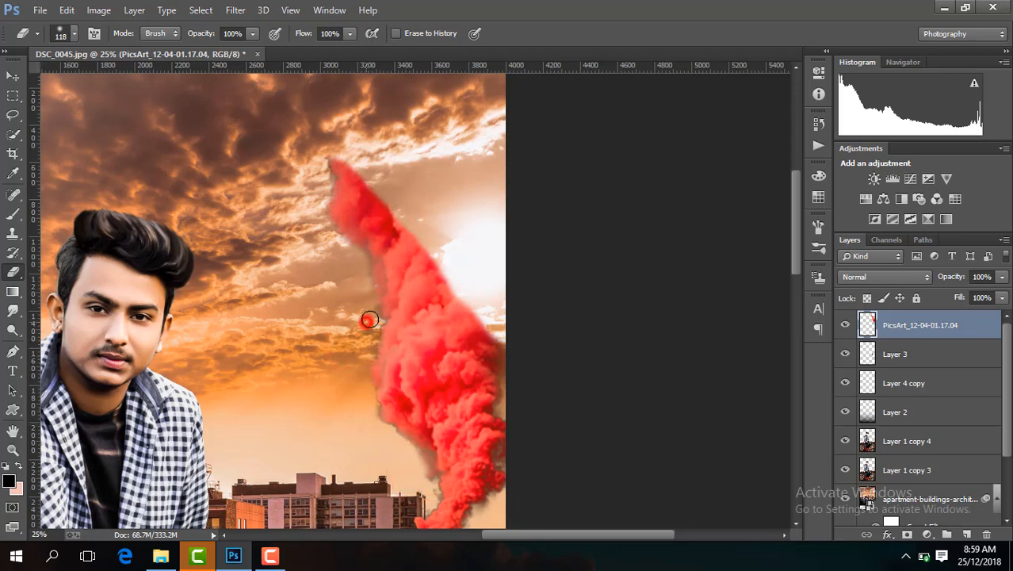
{"action": "mouse_move", "coordinate": [370, 320]}
{"action": "left_mouse_down"}
{"action": "mouse_move", "coordinate": [358, 272]}
{"action": "mouse_move", "coordinate": [376, 459]}
{"action": "left_mouse_up"}
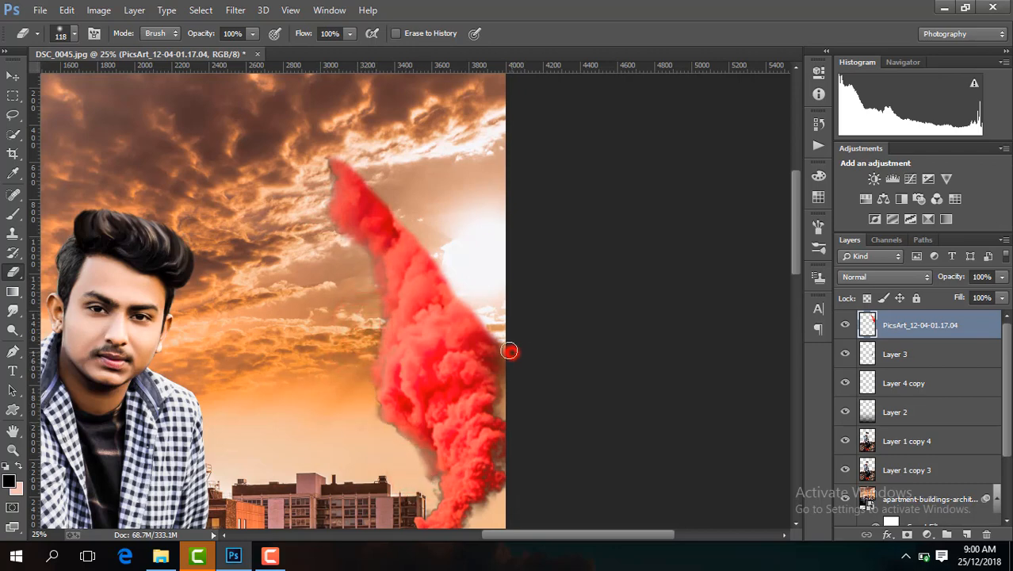
{"action": "left_click_drag", "start_coordinate": [509, 350], "coordinate": [512, 403]}
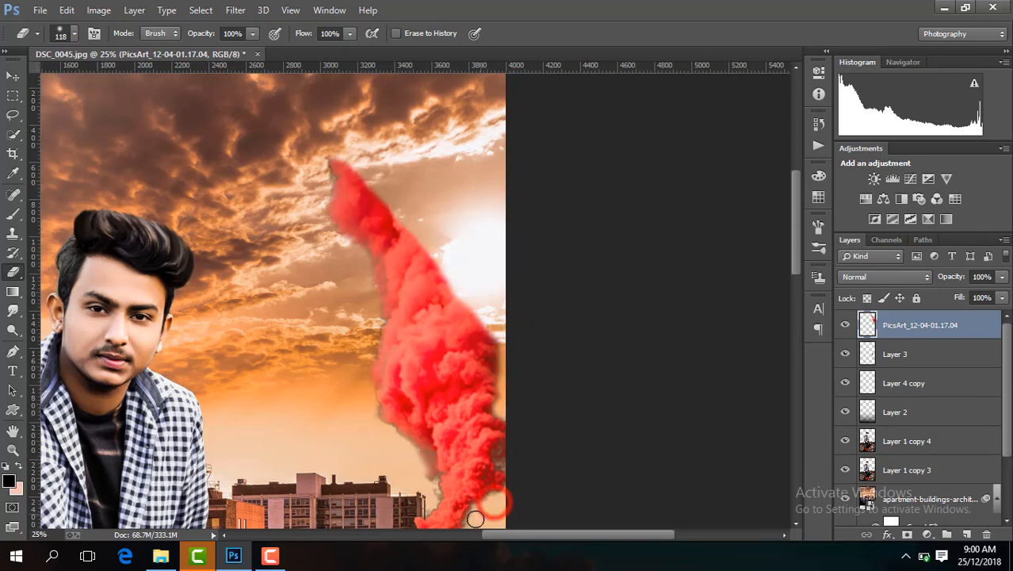
{"action": "left_click_drag", "start_coordinate": [433, 486], "coordinate": [425, 463]}
{"action": "scroll", "coordinate": [363, 420], "scroll_direction": "down", "scroll_amount": 3}
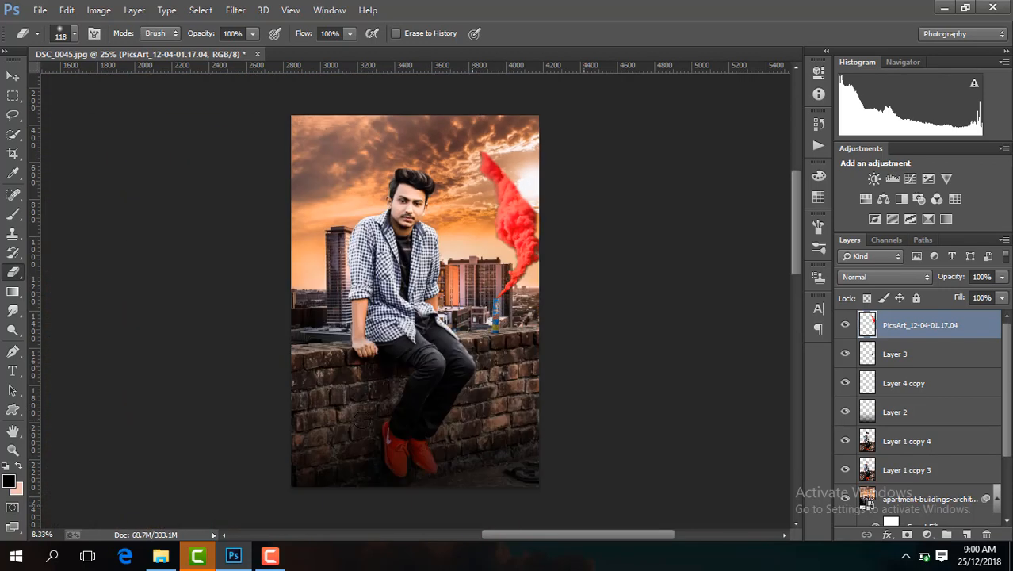
{"action": "left_click", "coordinate": [270, 555]}
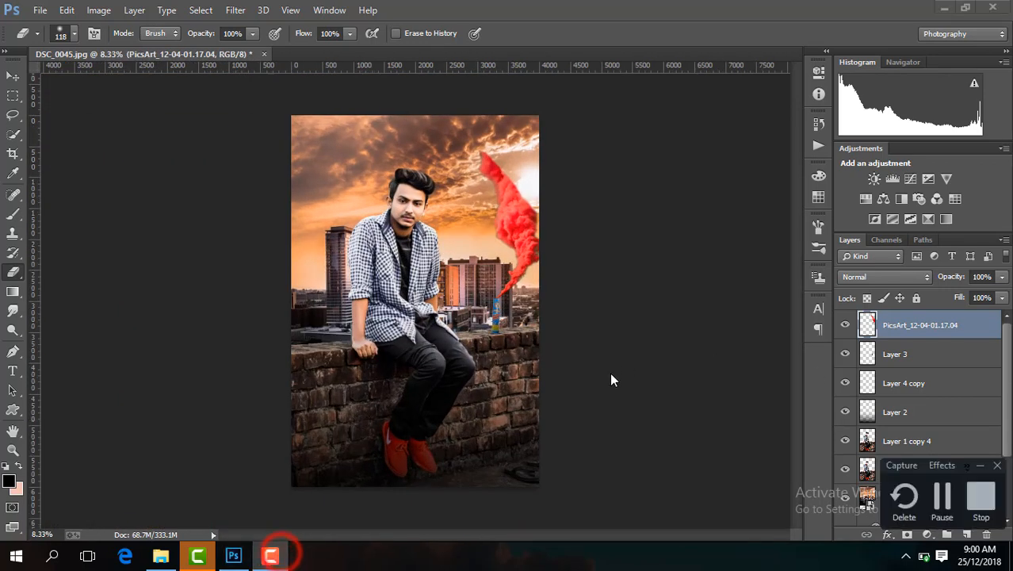
{"action": "left_click", "coordinate": [942, 511]}
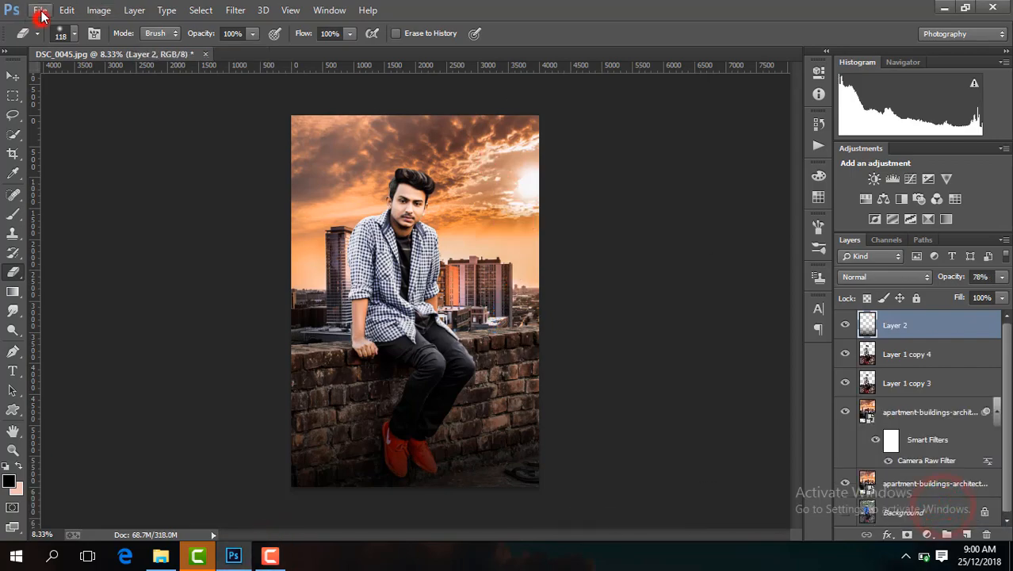
Step: Place the white-dots-on-black picture images (1) as an embedded image above Layer 2
{"action": "left_click", "coordinate": [40, 11]}
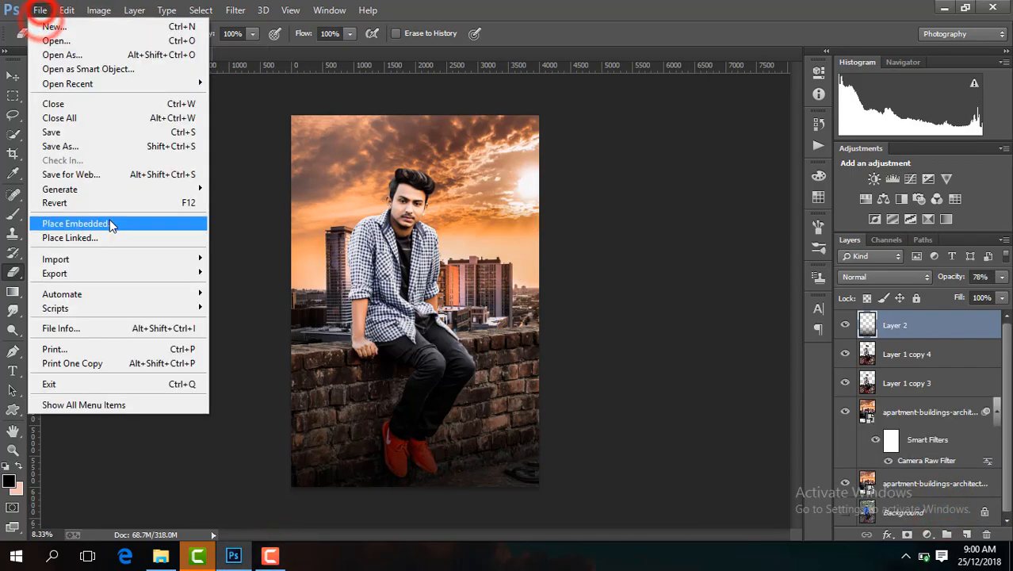
{"action": "left_click", "coordinate": [106, 221]}
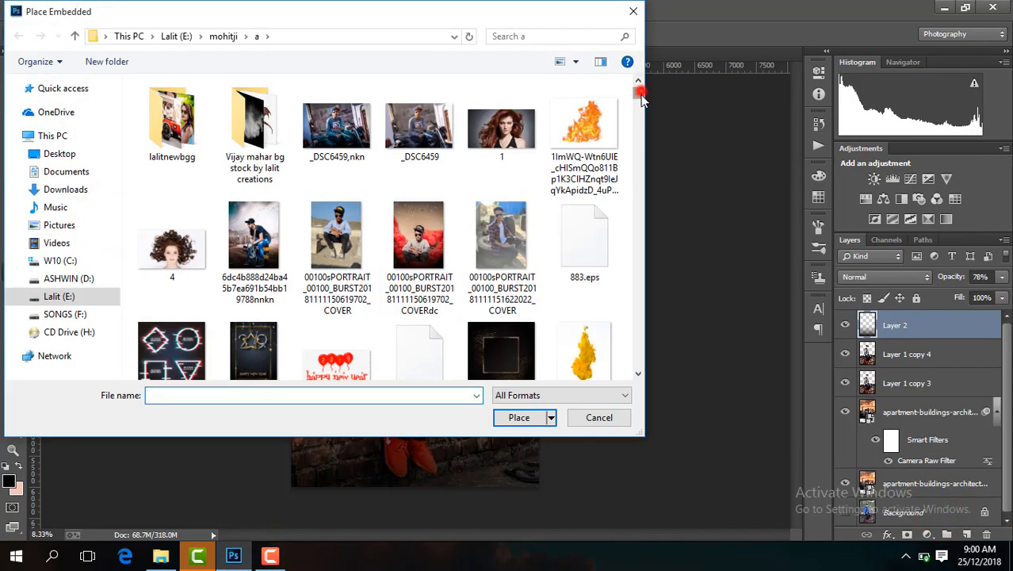
{"action": "left_click_drag", "start_coordinate": [640, 95], "coordinate": [638, 241]}
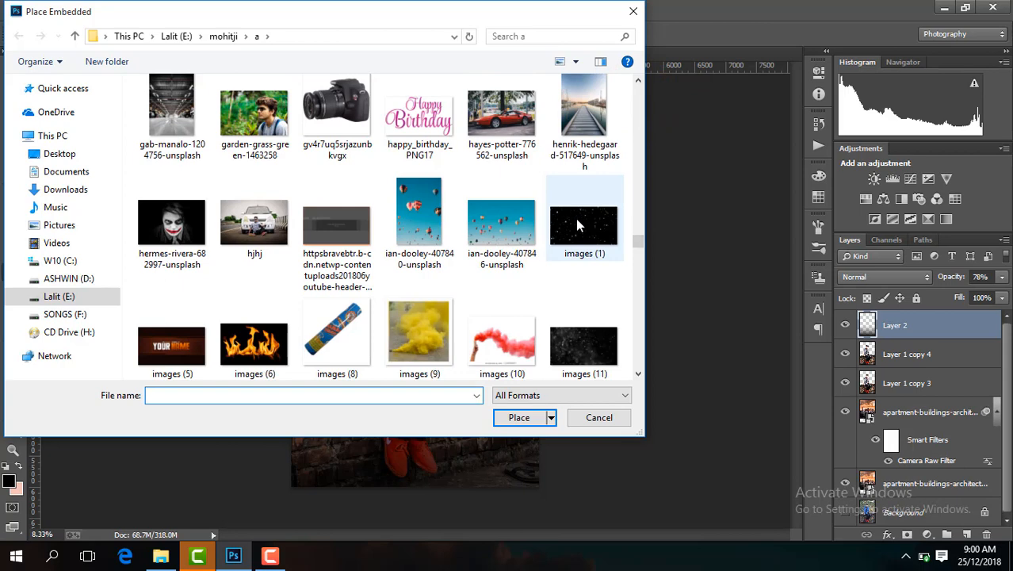
{"action": "double_click", "coordinate": [577, 226]}
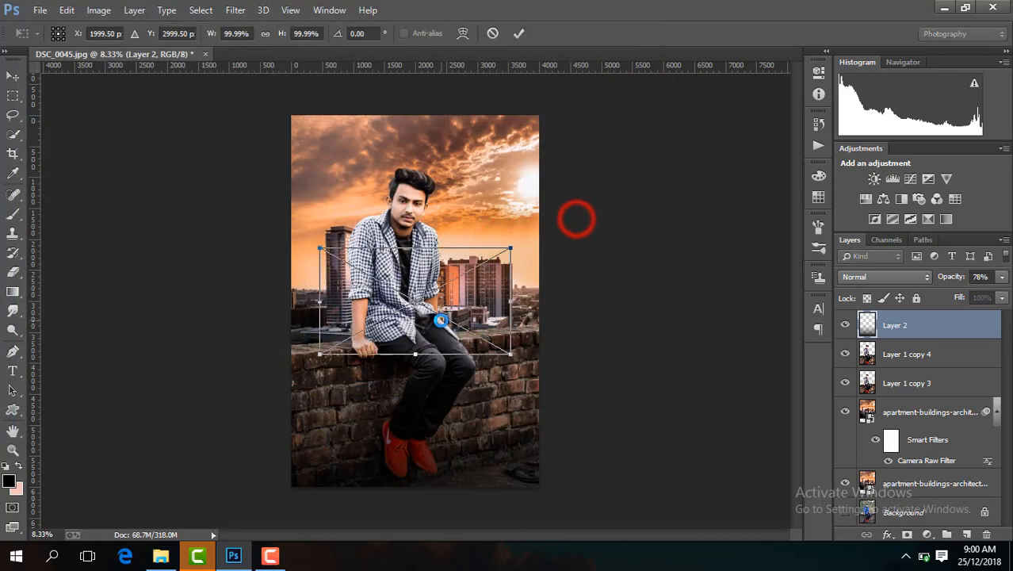
Step: Set the images (1) layer's blend mode to Screen and enlarge it to span the full canvas width
{"action": "left_click", "coordinate": [847, 279]}
{"action": "left_click", "coordinate": [853, 125]}
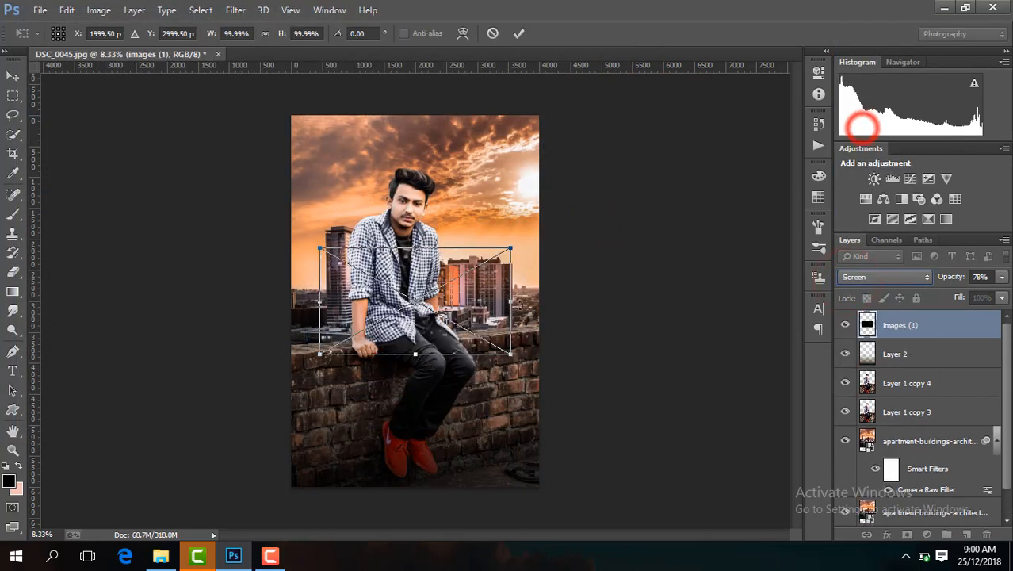
{"action": "left_click_drag", "start_coordinate": [512, 356], "coordinate": [541, 371]}
{"action": "key", "text": "Return"}
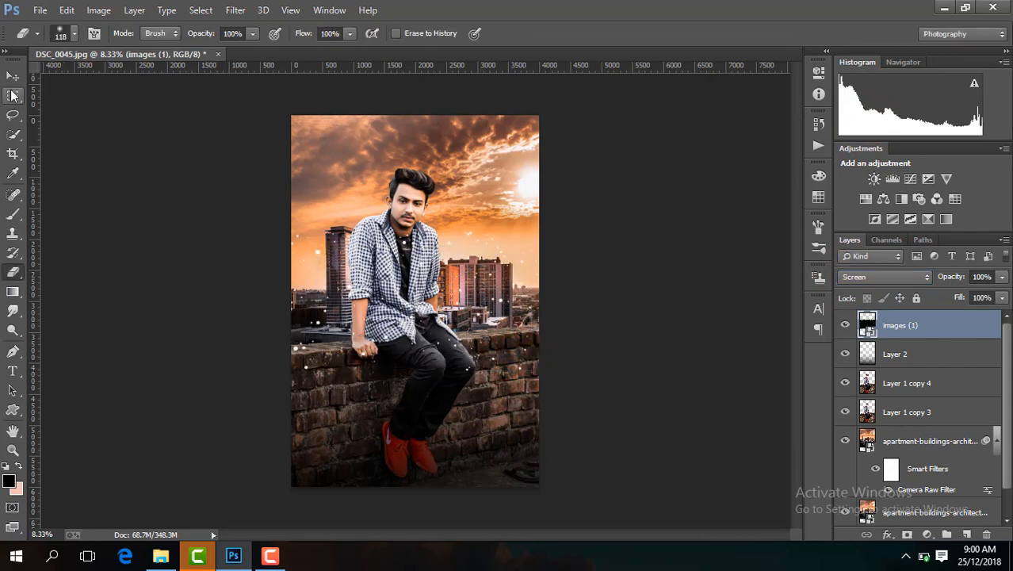
Step: Hide the transform controls and move the white particle layer up so it covers the sky from the canvas's upper edge
{"action": "left_click", "coordinate": [13, 75]}
{"action": "mouse_move", "coordinate": [461, 292]}
{"action": "left_mouse_down"}
{"action": "mouse_move", "coordinate": [464, 378]}
{"action": "mouse_move", "coordinate": [444, 378]}
{"action": "mouse_move", "coordinate": [468, 260]}
{"action": "mouse_move", "coordinate": [468, 298]}
{"action": "mouse_move", "coordinate": [455, 287]}
{"action": "left_mouse_up"}
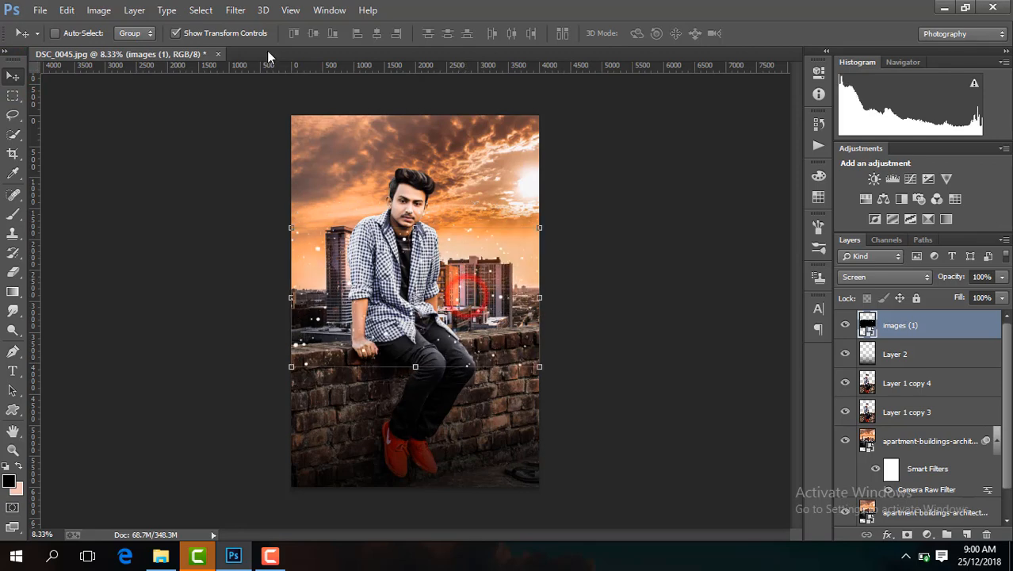
{"action": "left_click", "coordinate": [251, 35]}
{"action": "key", "text": "ctrl+plus"}
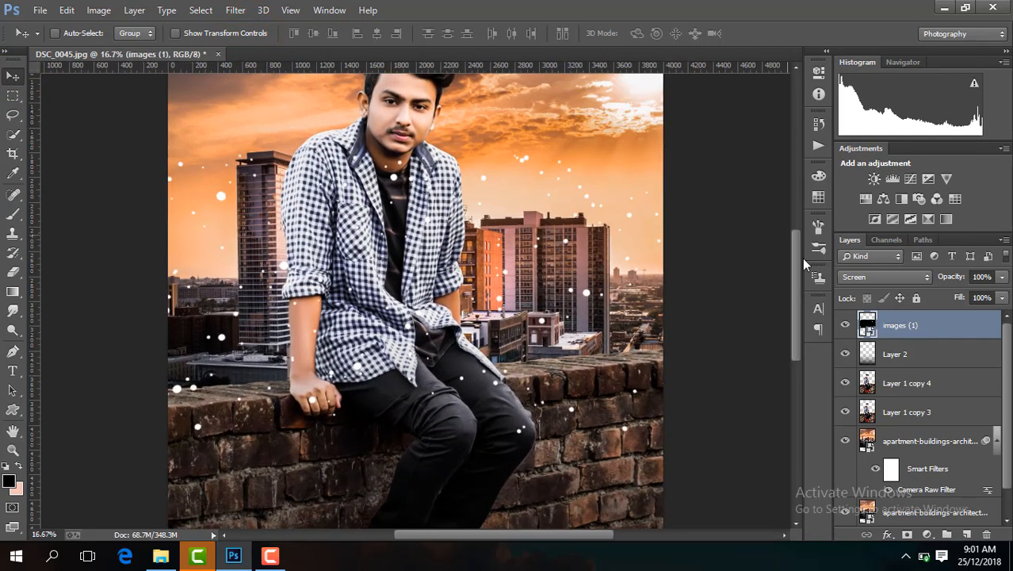
{"action": "left_click_drag", "start_coordinate": [800, 276], "coordinate": [798, 259]}
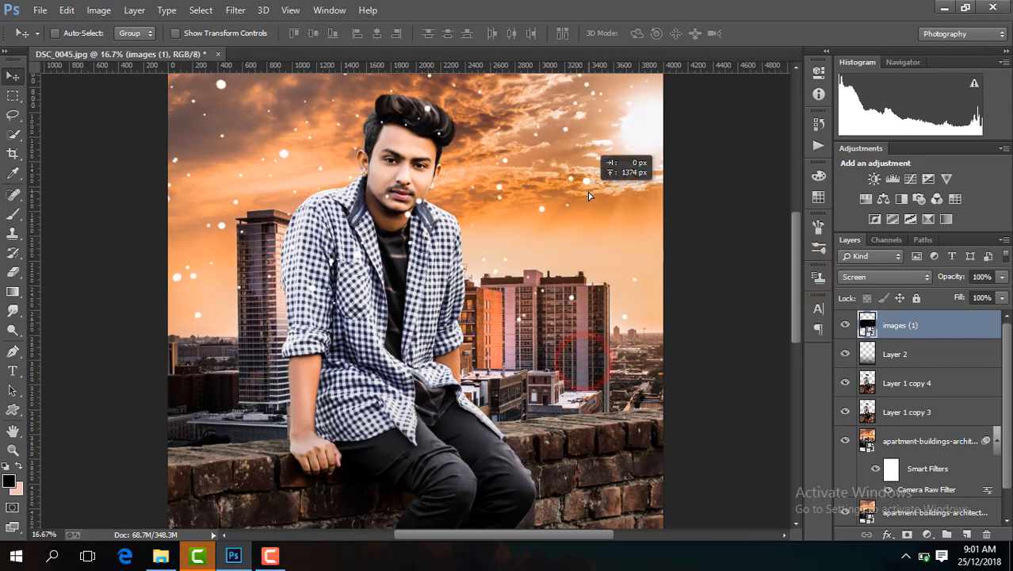
{"action": "key", "text": "ctrl+minus"}
{"action": "left_click_drag", "start_coordinate": [491, 260], "coordinate": [493, 236]}
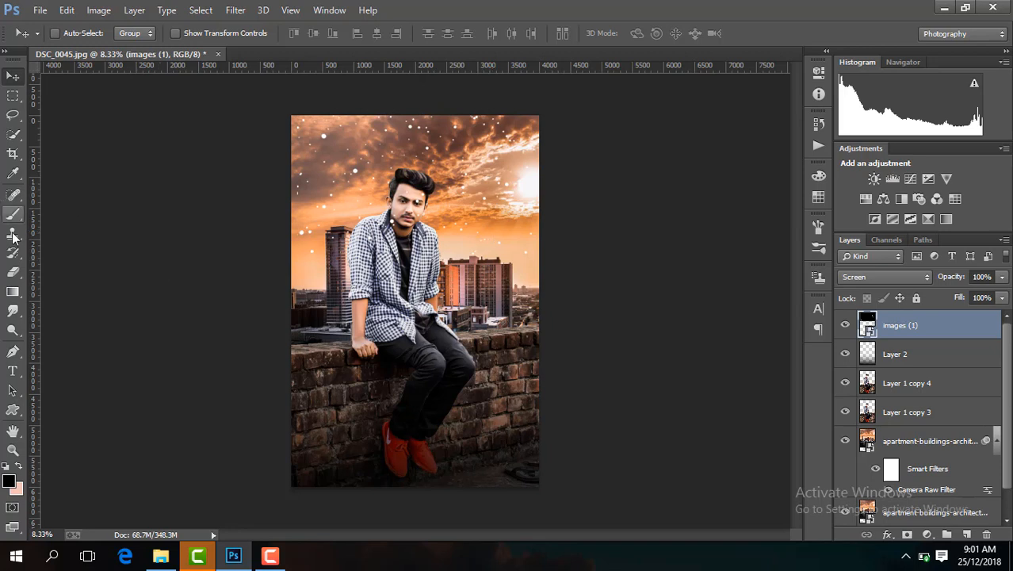
Step: Rasterize the images (1) layer and erase the white dots over the man's face, ears and hair with the 118 px Eraser
{"action": "left_click", "coordinate": [13, 272]}
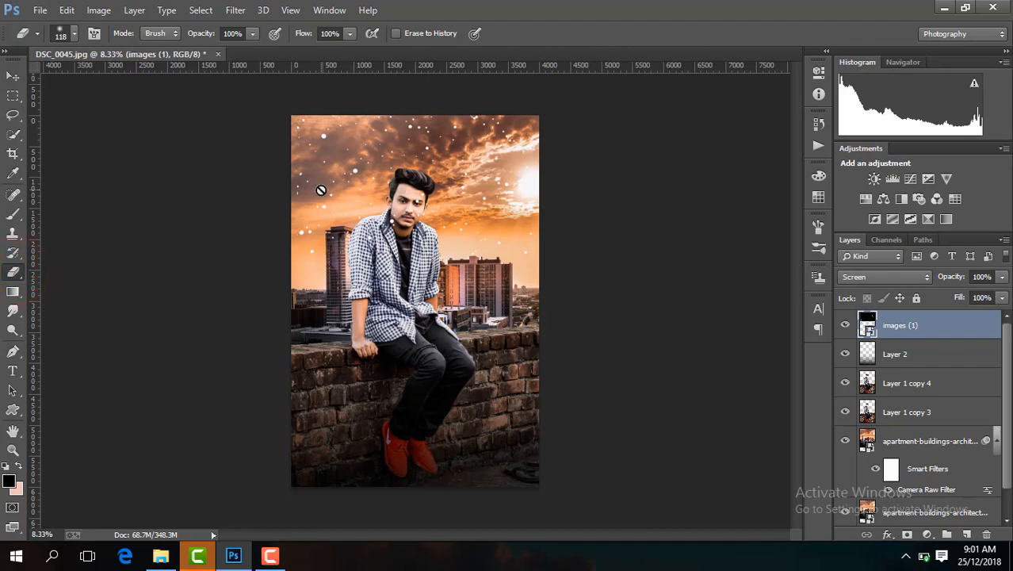
{"action": "left_click", "coordinate": [321, 191]}
{"action": "key", "text": "Return"}
{"action": "key", "text": "ctrl+plus"}
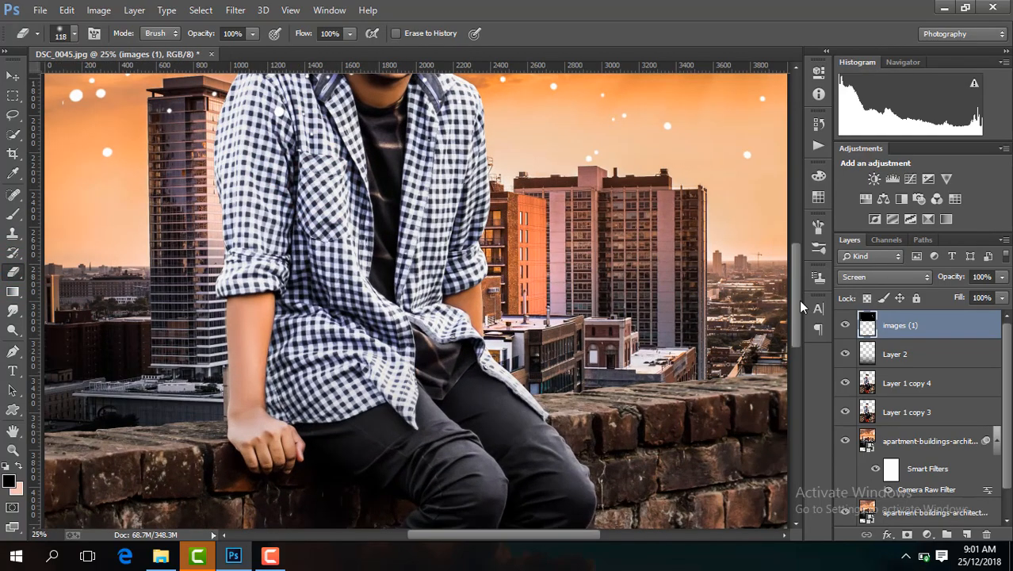
{"action": "left_click_drag", "start_coordinate": [800, 305], "coordinate": [796, 267]}
{"action": "left_click", "coordinate": [428, 114]}
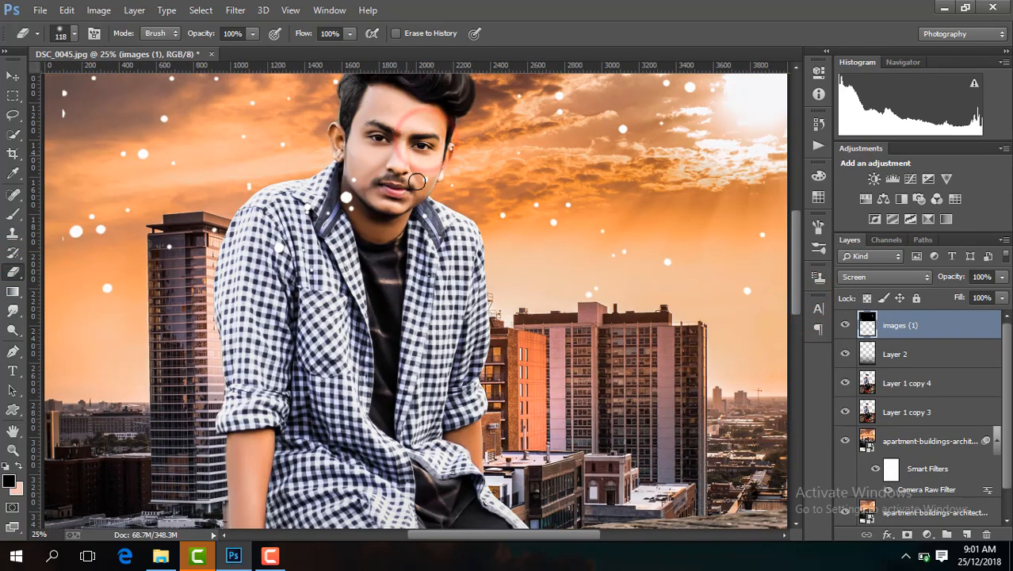
{"action": "left_click_drag", "start_coordinate": [416, 181], "coordinate": [442, 156]}
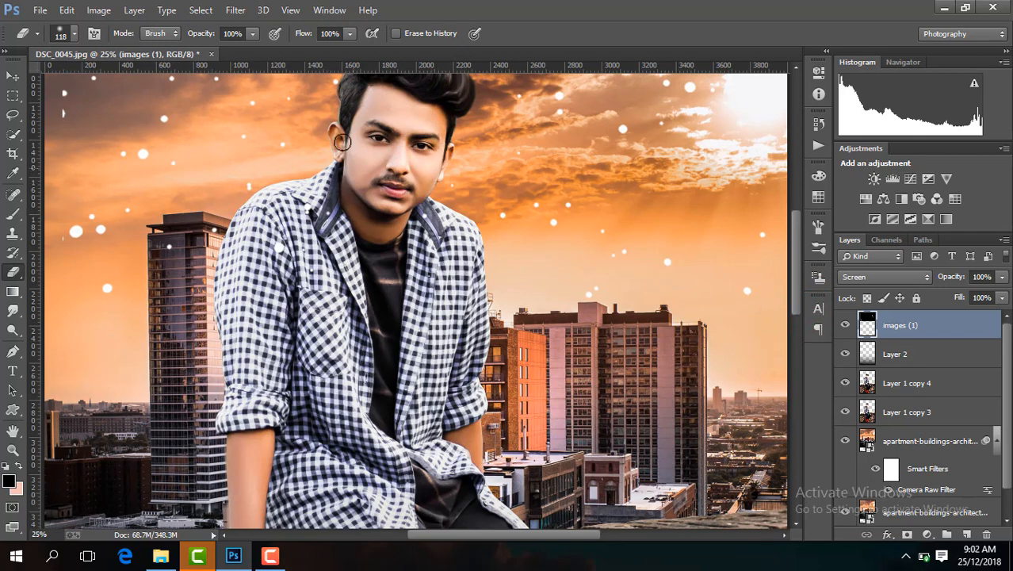
{"action": "left_click_drag", "start_coordinate": [798, 250], "coordinate": [796, 230]}
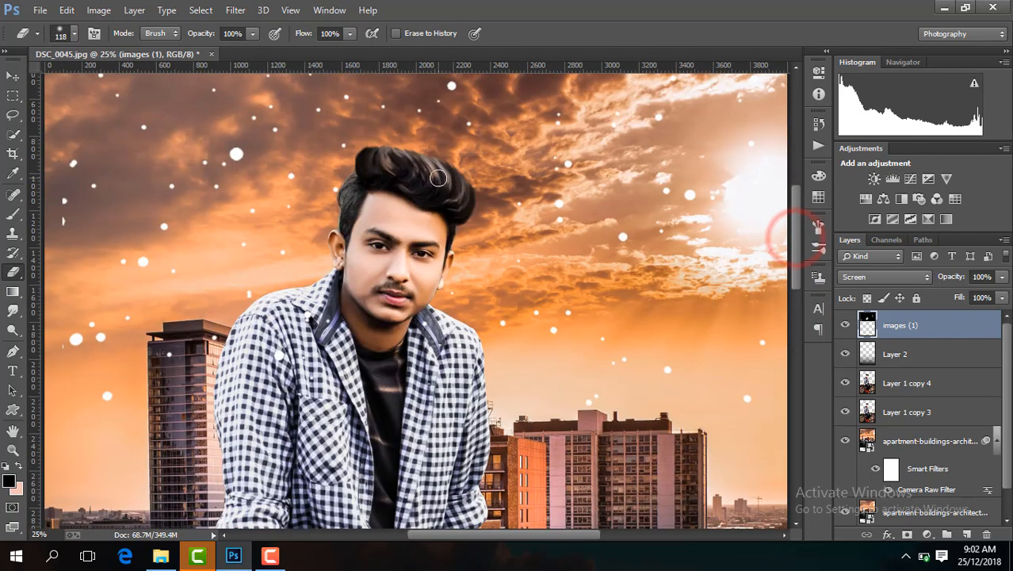
Step: Merge all layers above Background into the images (1) layer and delete the hidden Background layer
{"action": "key", "text": "ctrl+minus"}
{"action": "key", "text": "ctrl+minus"}
{"action": "key", "text": "ctrl+minus"}
{"action": "key", "text": "ctrl+minus"}
{"action": "key", "text": "ctrl+plus"}
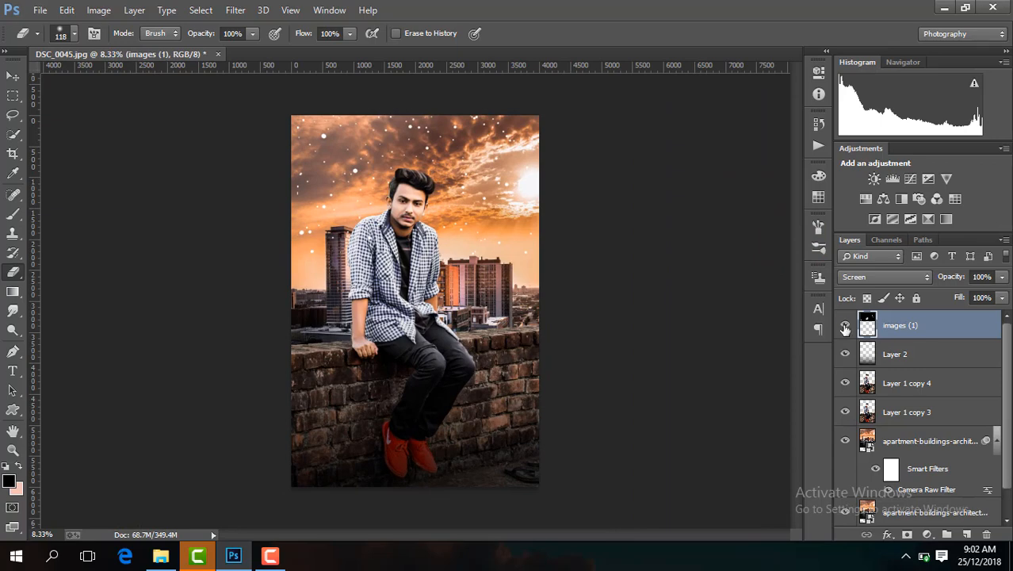
{"action": "right_click", "coordinate": [847, 325]}
{"action": "left_click", "coordinate": [700, 443]}
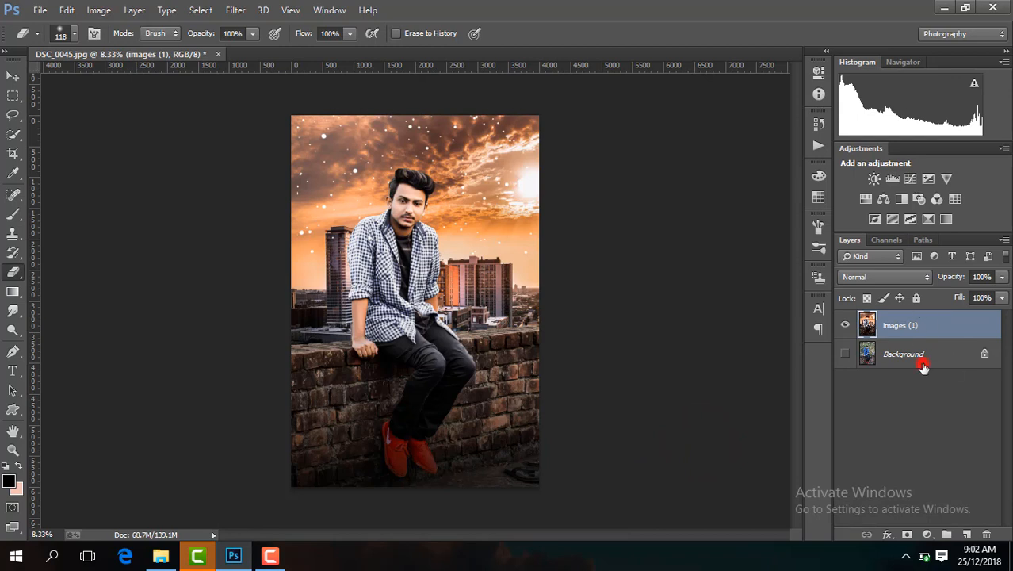
{"action": "left_click", "coordinate": [923, 366]}
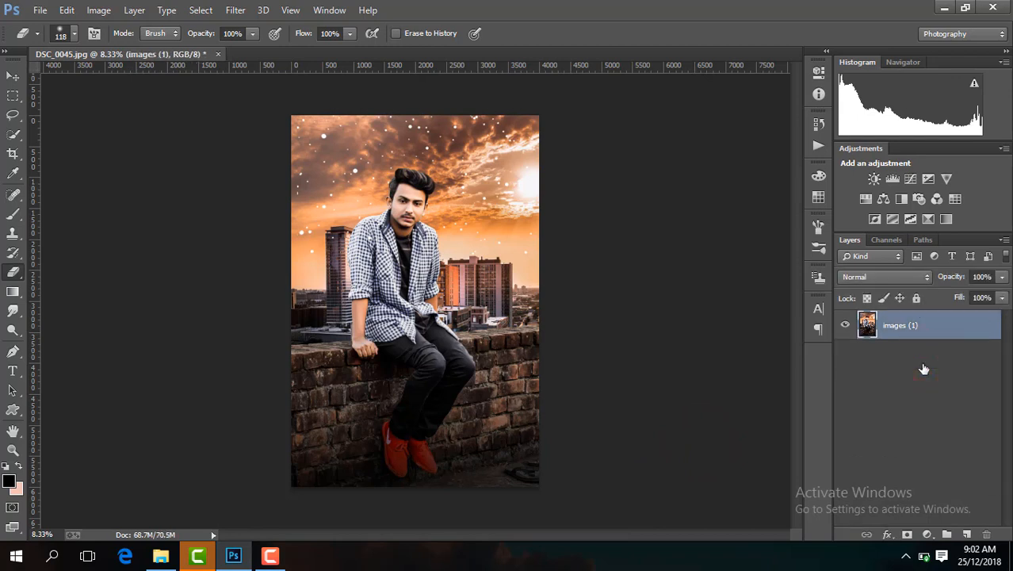
Step: Duplicate the merged images (1) layer and open the copy in the Camera Raw Filter
{"action": "key", "text": "ctrl+j"}
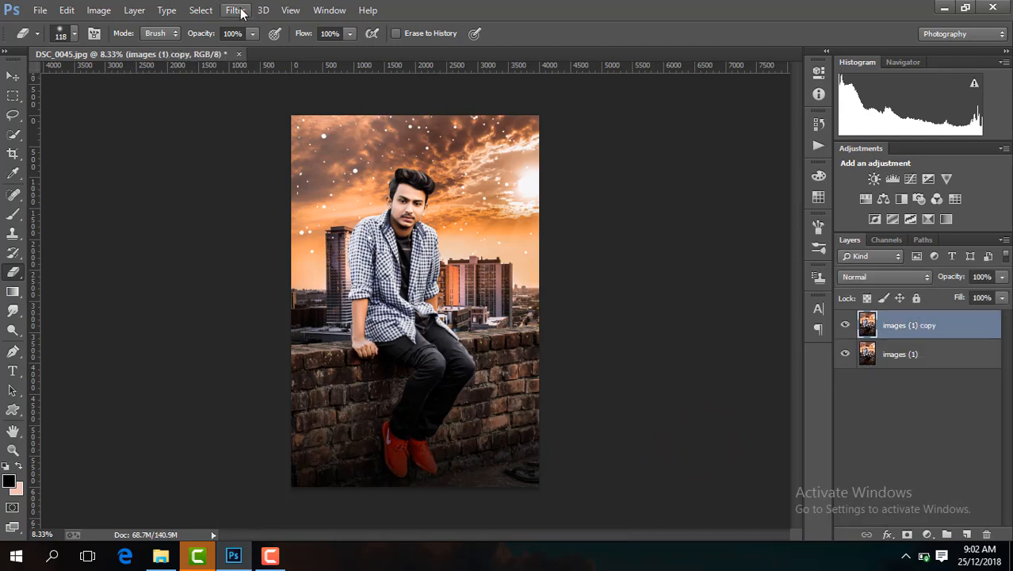
{"action": "left_click", "coordinate": [235, 10]}
{"action": "left_click", "coordinate": [298, 95]}
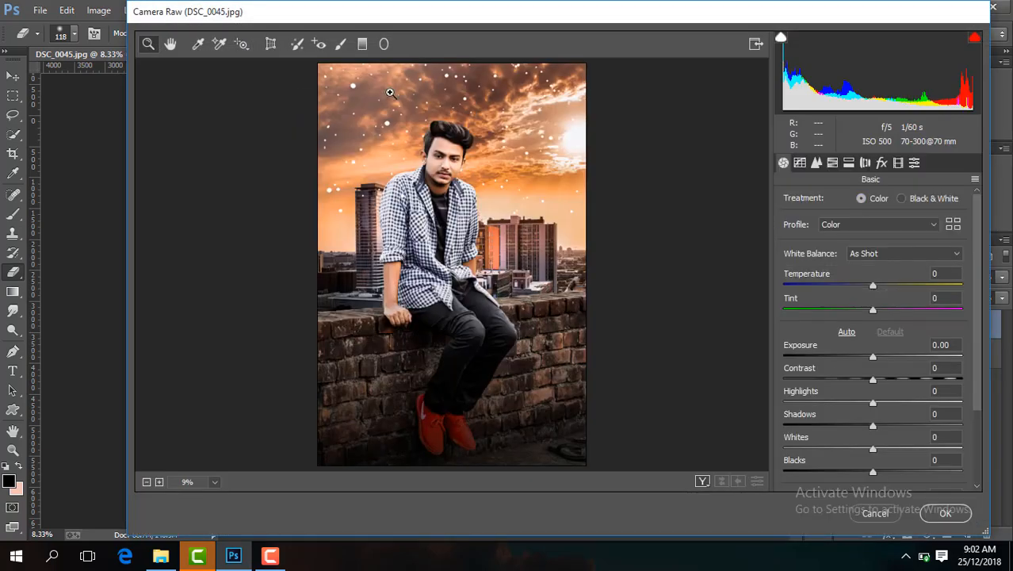
Step: Set the basic adjustments to Temperature +5, Contrast +21, Shadows +12, Blacks -13, Clarity +4 and Vibrance +11
{"action": "left_click_drag", "start_coordinate": [873, 287], "coordinate": [876, 289]}
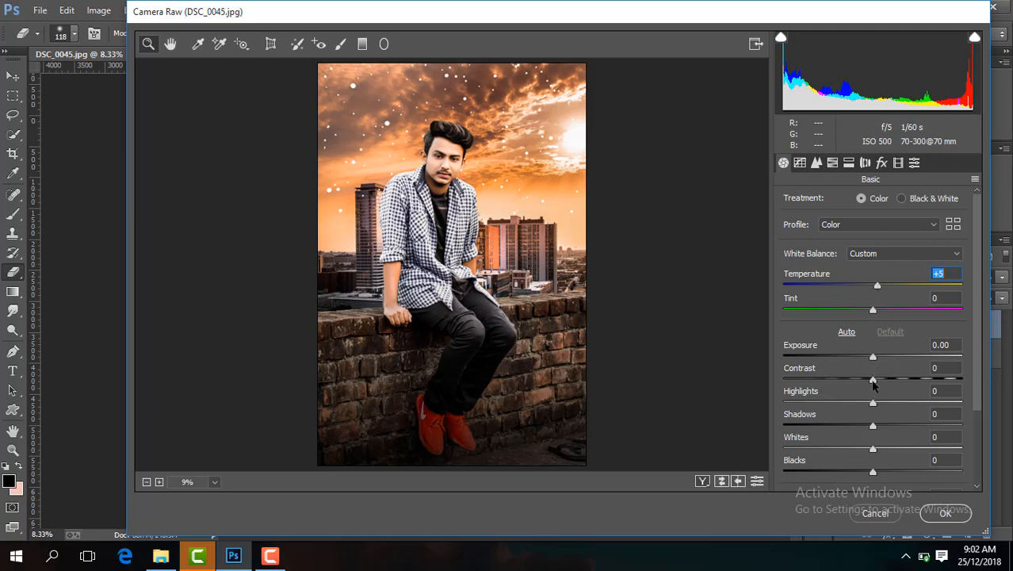
{"action": "left_click_drag", "start_coordinate": [873, 382], "coordinate": [891, 382]}
{"action": "left_click_drag", "start_coordinate": [872, 473], "coordinate": [856, 475]}
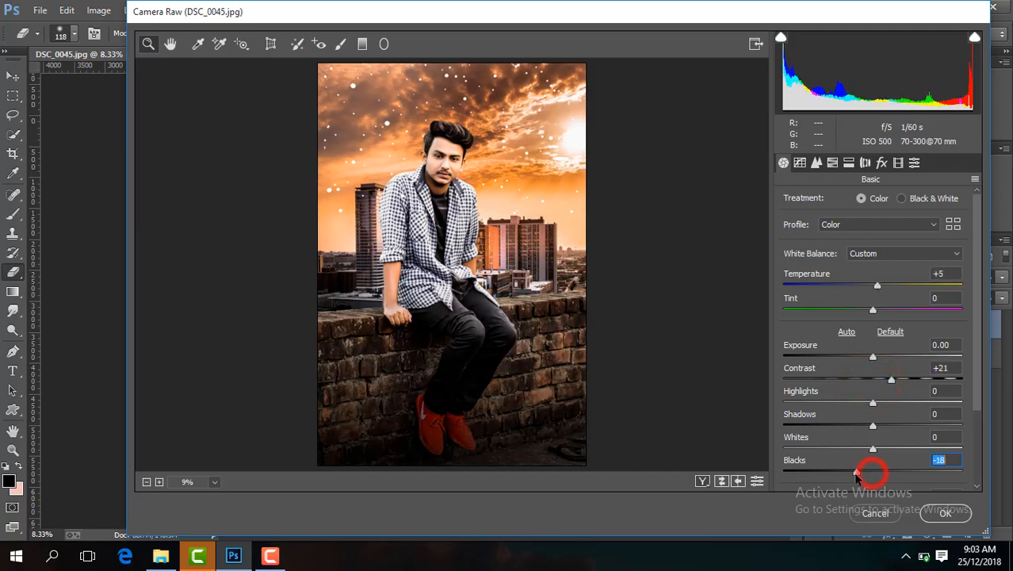
{"action": "left_click_drag", "start_coordinate": [873, 427], "coordinate": [883, 426]}
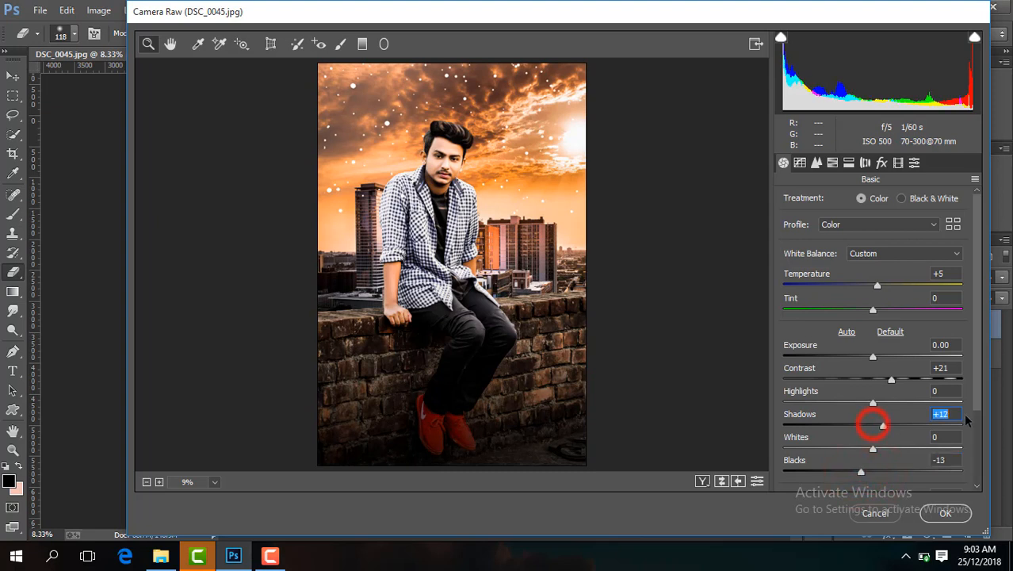
{"action": "left_click_drag", "start_coordinate": [976, 337], "coordinate": [974, 412]}
{"action": "left_click_drag", "start_coordinate": [873, 412], "coordinate": [877, 412]}
{"action": "left_click", "coordinate": [872, 461]}
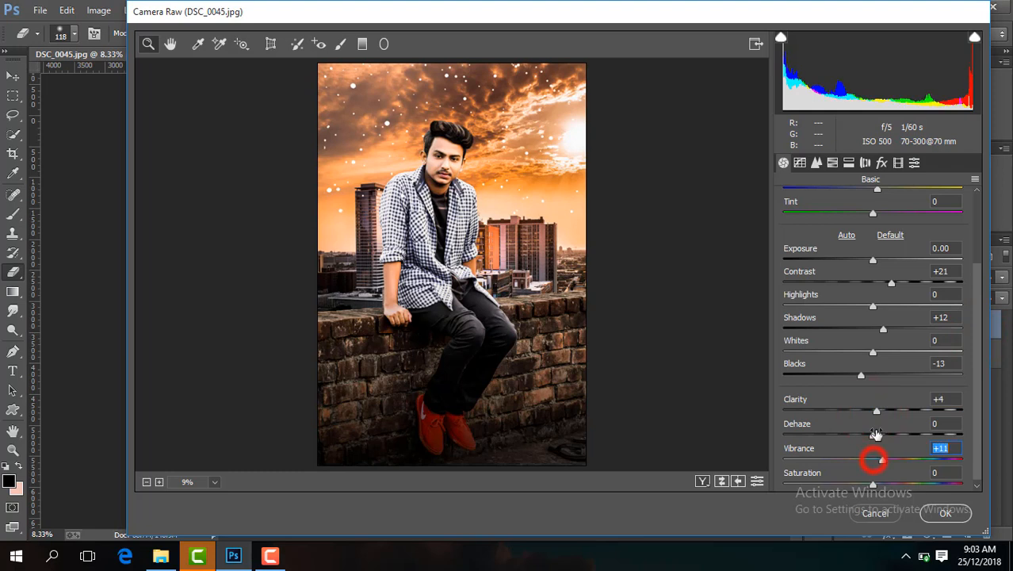
Step: Set the HSL saturation to Oranges -2, Yellows -99 and Blues -100, and adjust the Oranges luminance
{"action": "left_click", "coordinate": [832, 163]}
{"action": "left_click_drag", "start_coordinate": [877, 298], "coordinate": [789, 304]}
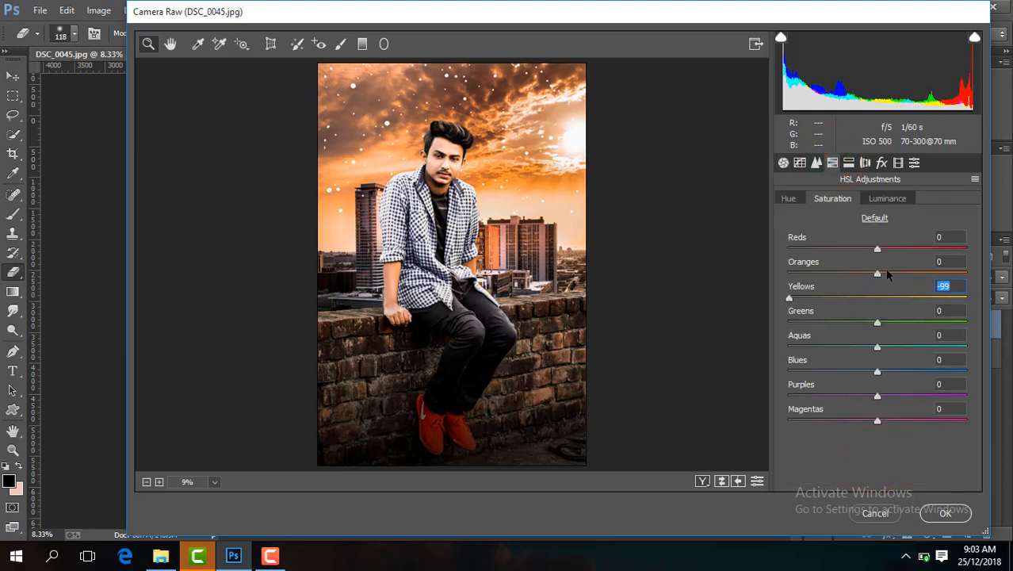
{"action": "left_click", "coordinate": [877, 274]}
{"action": "left_click", "coordinate": [884, 199]}
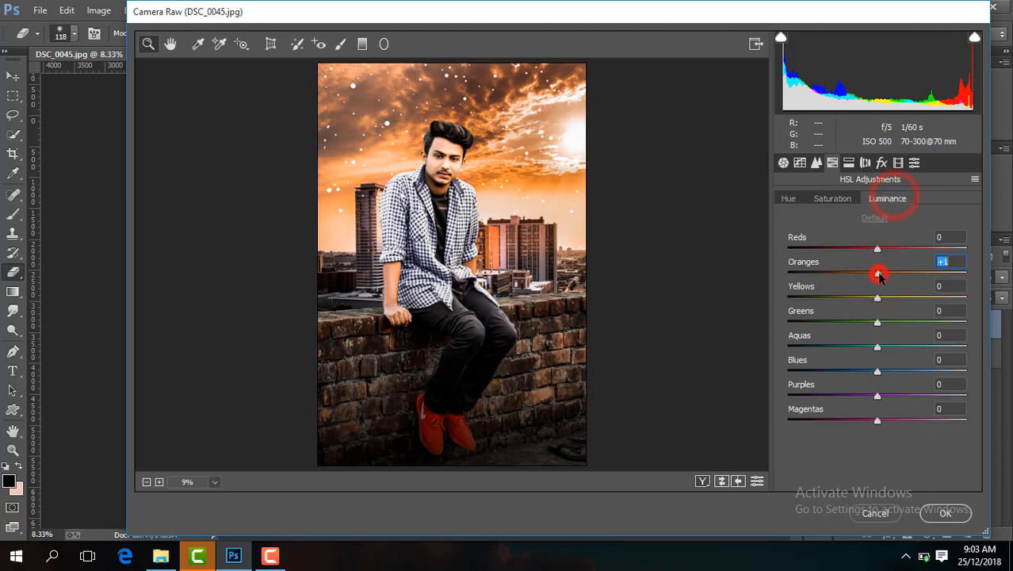
{"action": "left_click", "coordinate": [832, 198]}
{"action": "left_click_drag", "start_coordinate": [877, 371], "coordinate": [728, 373]}
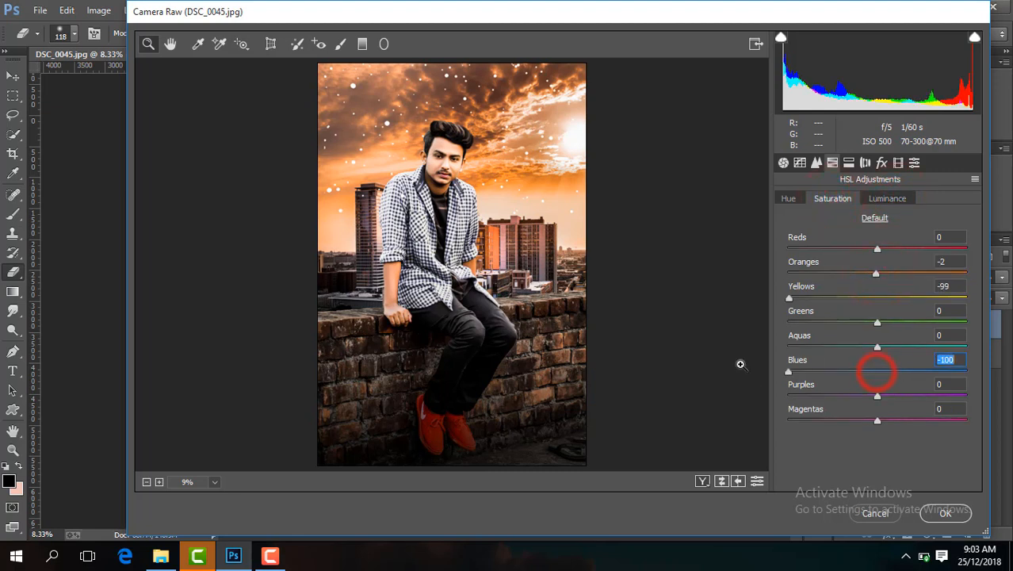
Step: Set the post-crop vignetting amount to -26 with Highlight Priority style and apply the Camera Raw Filter to the copy
{"action": "left_click", "coordinate": [878, 346]}
{"action": "left_click", "coordinate": [882, 163]}
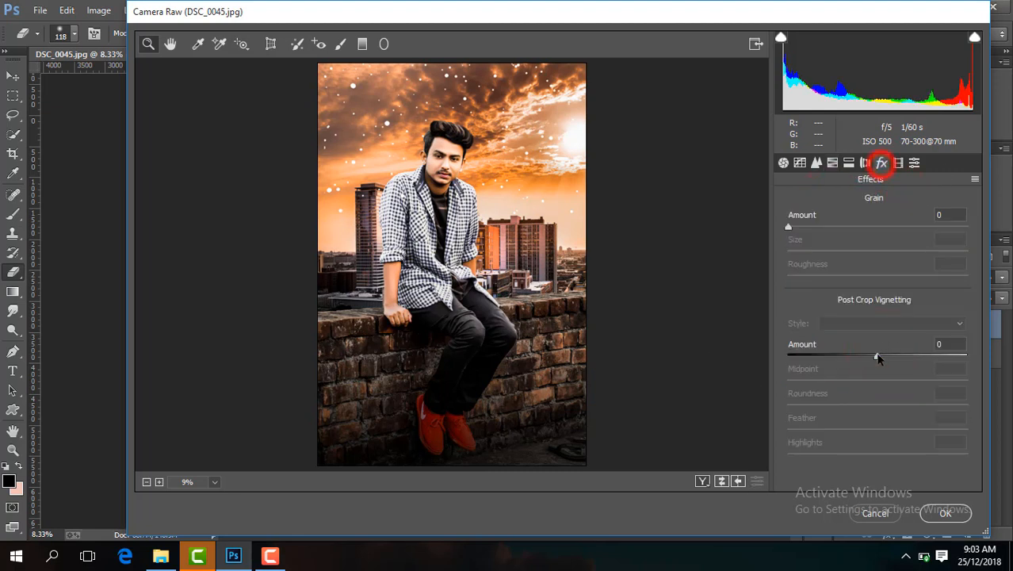
{"action": "left_click_drag", "start_coordinate": [876, 356], "coordinate": [853, 355]}
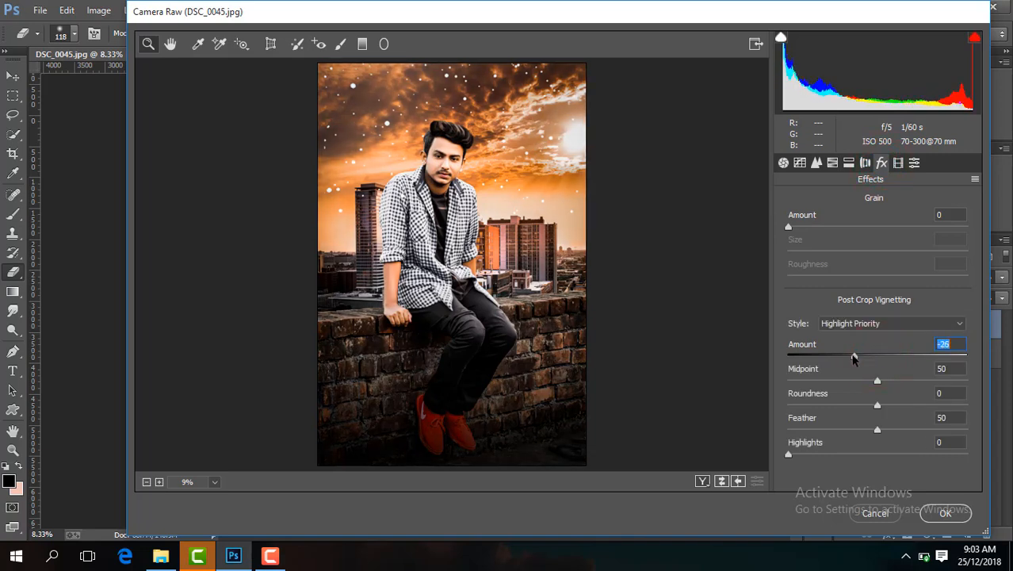
{"action": "left_click", "coordinate": [942, 513]}
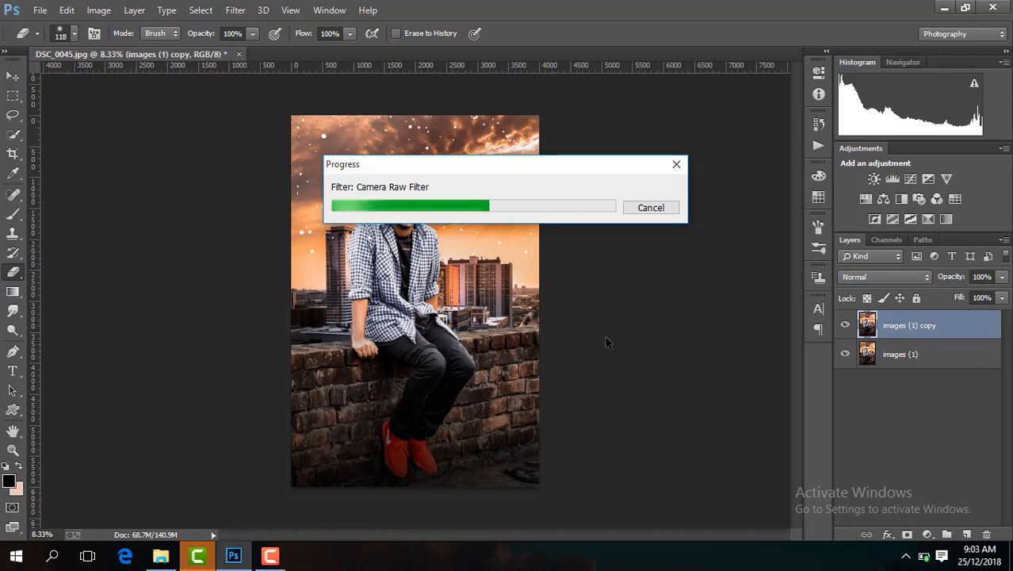
Step: Compare the picture with and without the graded images (1) copy layer and merge the visible layers
{"action": "left_click", "coordinate": [843, 326]}
{"action": "left_click", "coordinate": [842, 326]}
{"action": "right_click", "coordinate": [937, 329]}
{"action": "left_click", "coordinate": [675, 441]}
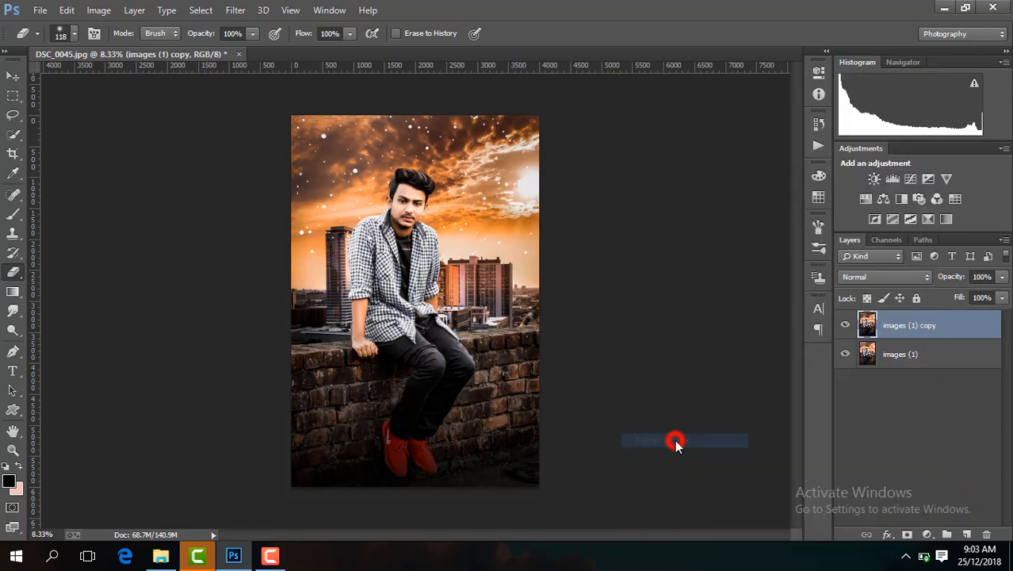
Step: Examine the merged picture up close around the man's face, shirt and the particle-filled sky
{"action": "key", "text": "ctrl+minus"}
{"action": "key", "text": "ctrl+plus"}
{"action": "key", "text": "ctrl+plus"}
{"action": "key", "text": "ctrl+plus"}
{"action": "key", "text": "ctrl+plus"}
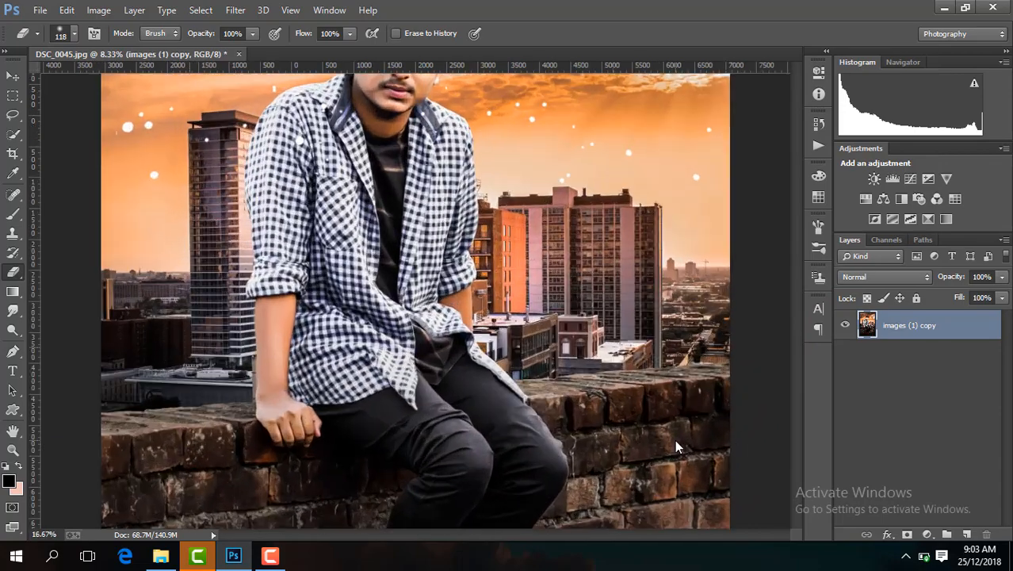
{"action": "left_click_drag", "start_coordinate": [796, 317], "coordinate": [799, 276]}
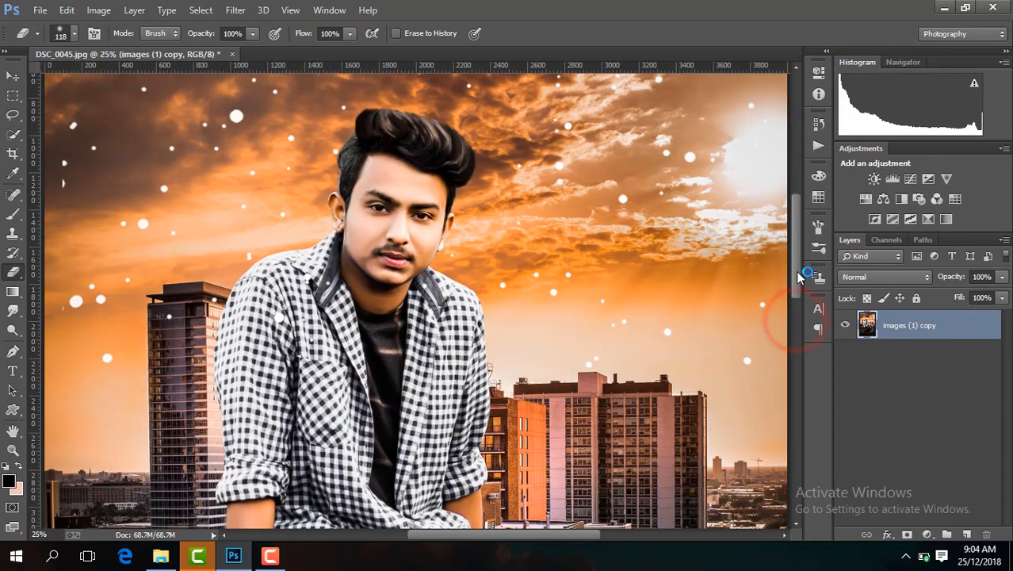
{"action": "key", "text": "ctrl+minus"}
{"action": "key", "text": "ctrl+minus"}
{"action": "key", "text": "ctrl+minus"}
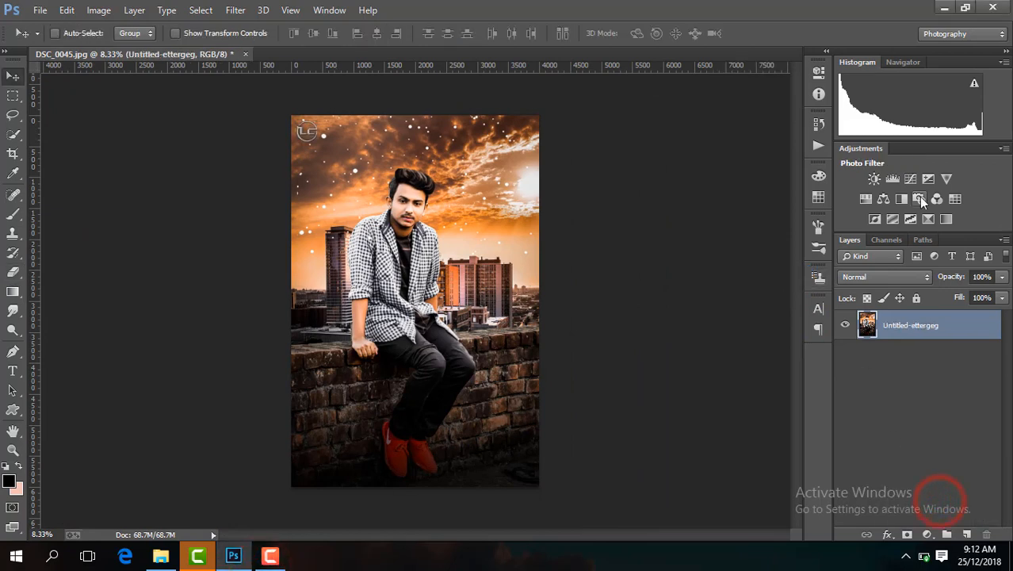
Step: Add a Photo Filter adjustment layer with Warming Filter (85) at 30% density and merge it with the picture layer
{"action": "left_click", "coordinate": [919, 199]}
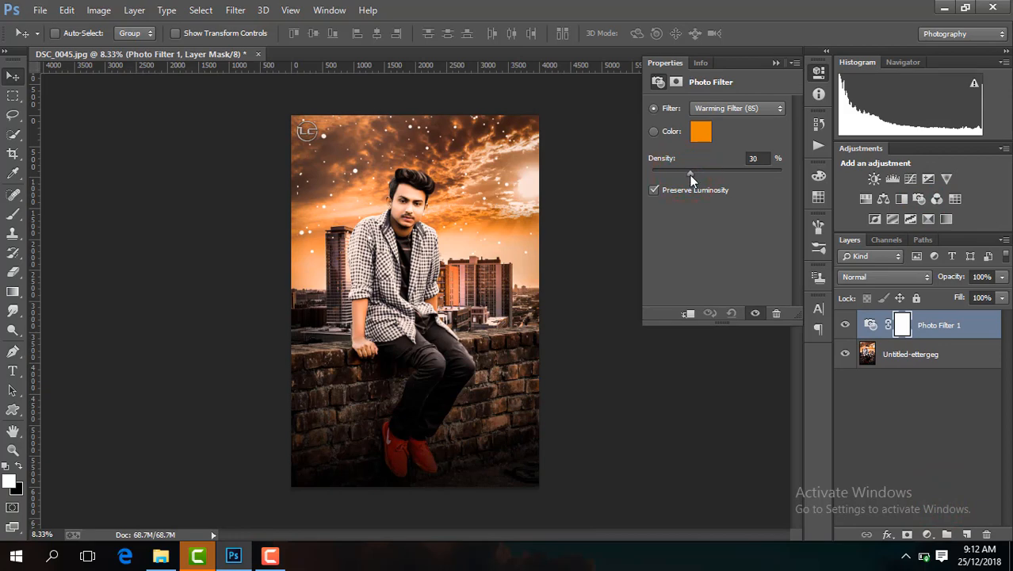
{"action": "left_click", "coordinate": [776, 62]}
{"action": "left_click", "coordinate": [845, 326]}
{"action": "left_click", "coordinate": [846, 326]}
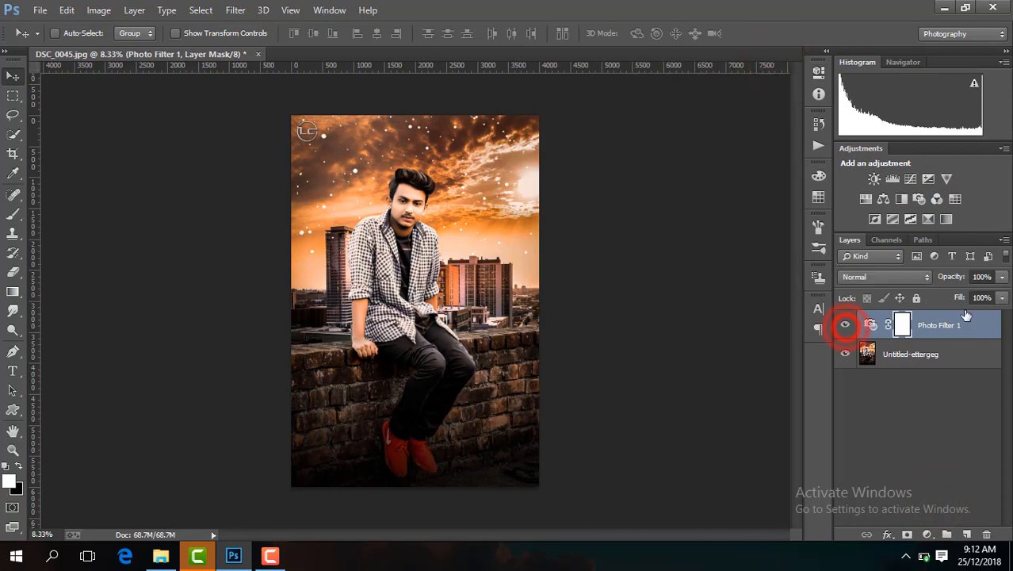
{"action": "right_click", "coordinate": [967, 327]}
{"action": "left_click", "coordinate": [727, 443]}
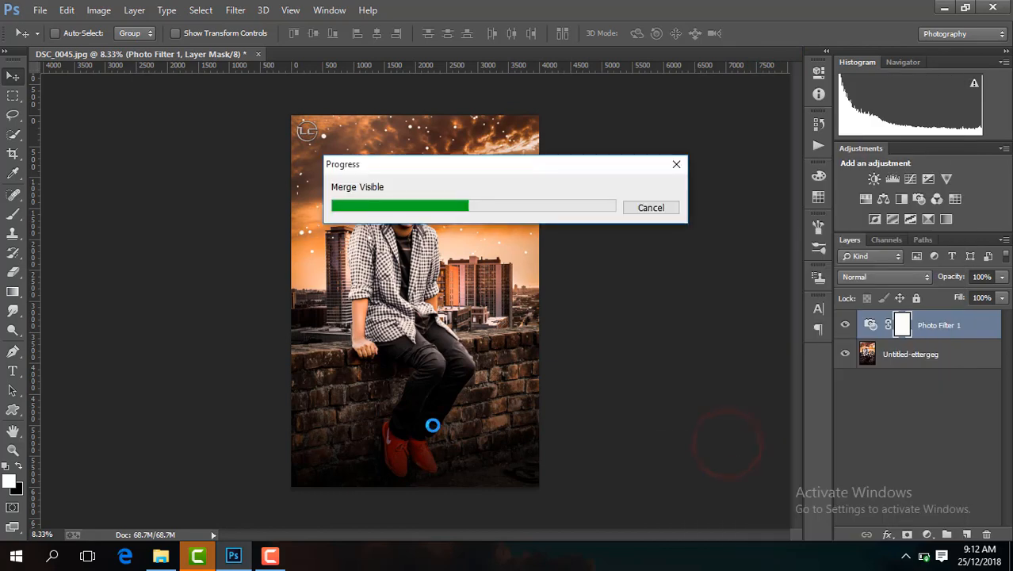
{"action": "left_click", "coordinate": [270, 556]}
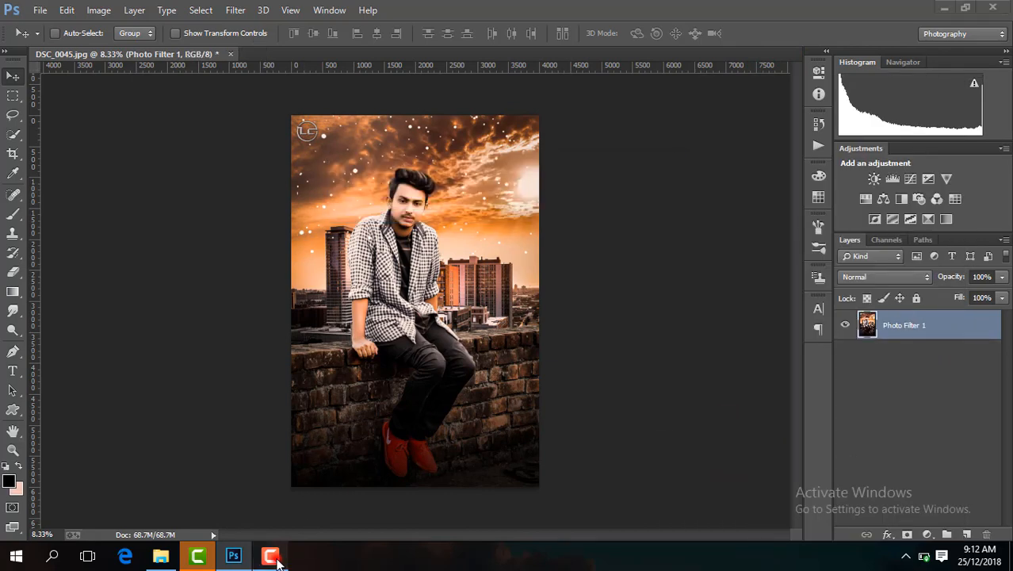